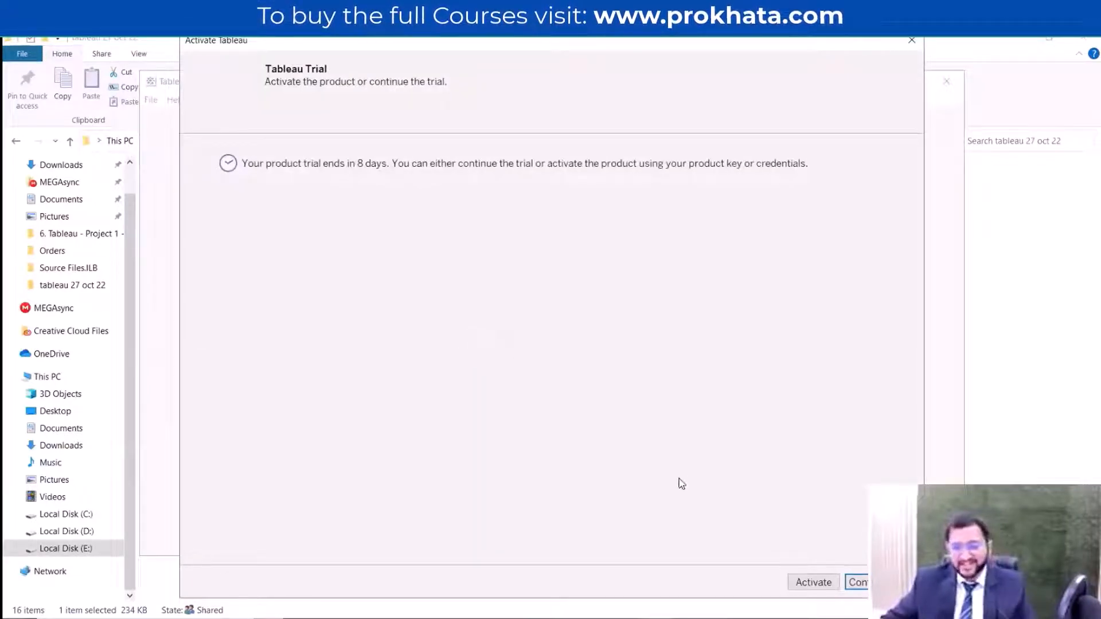
- Continue the Tableau trial to open the Book1 workbook's dashboard
{"action": "left_click", "coordinate": [854, 582]}
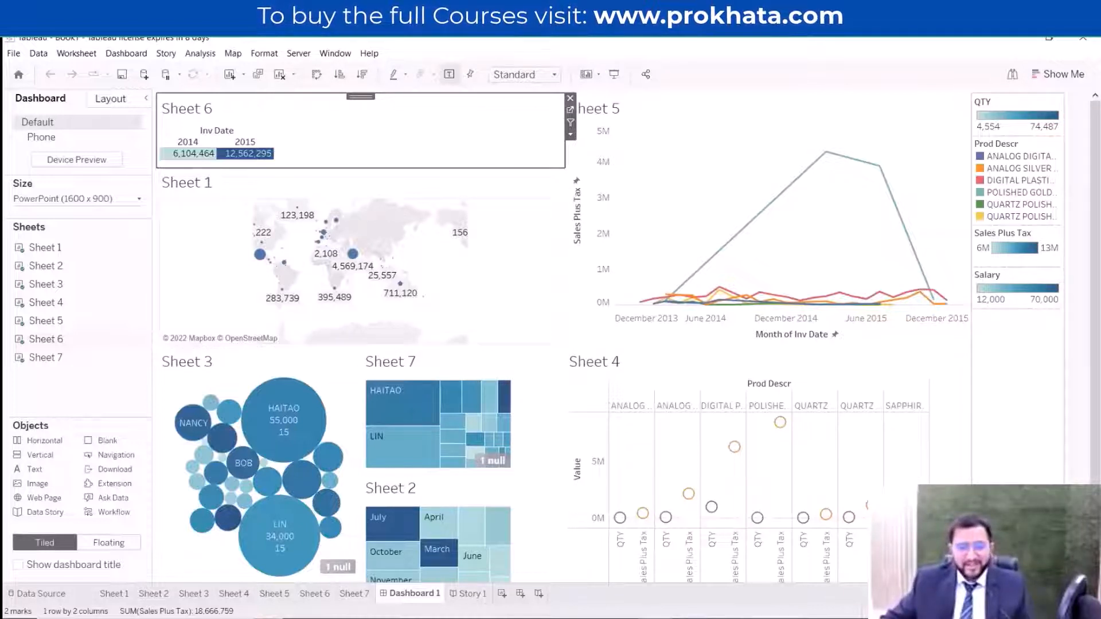
{"action": "mouse_move", "coordinate": [655, 618]}
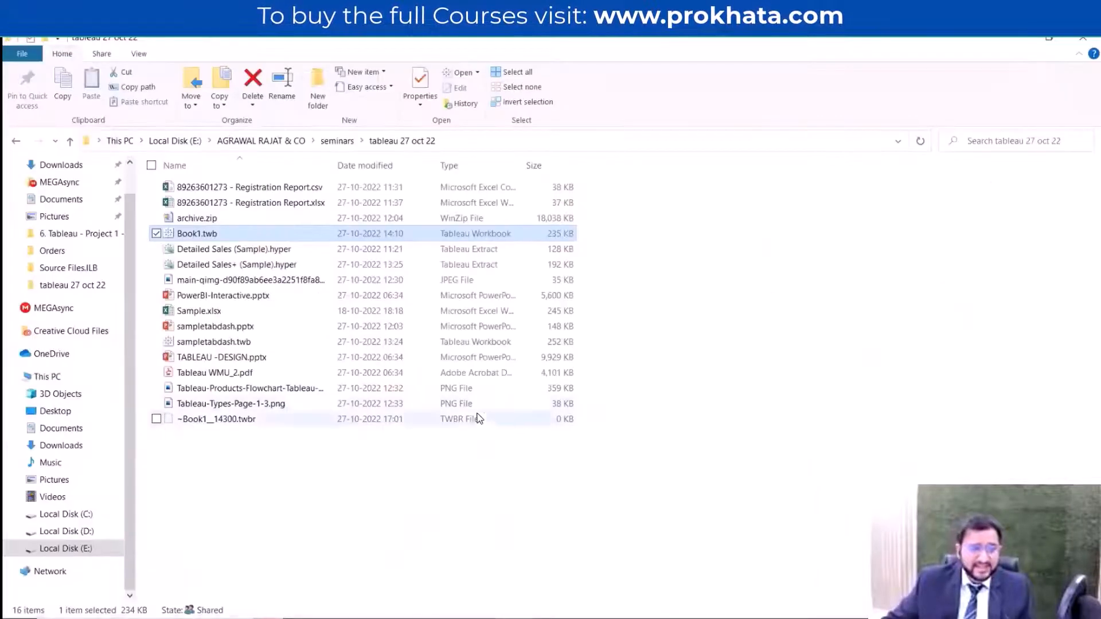
- Switch to Excel by opening Sample.xlsx from the tableau 27 oct 22 folder, maximize it and show the Detailed Sales sheet
{"action": "double_click", "coordinate": [295, 311]}
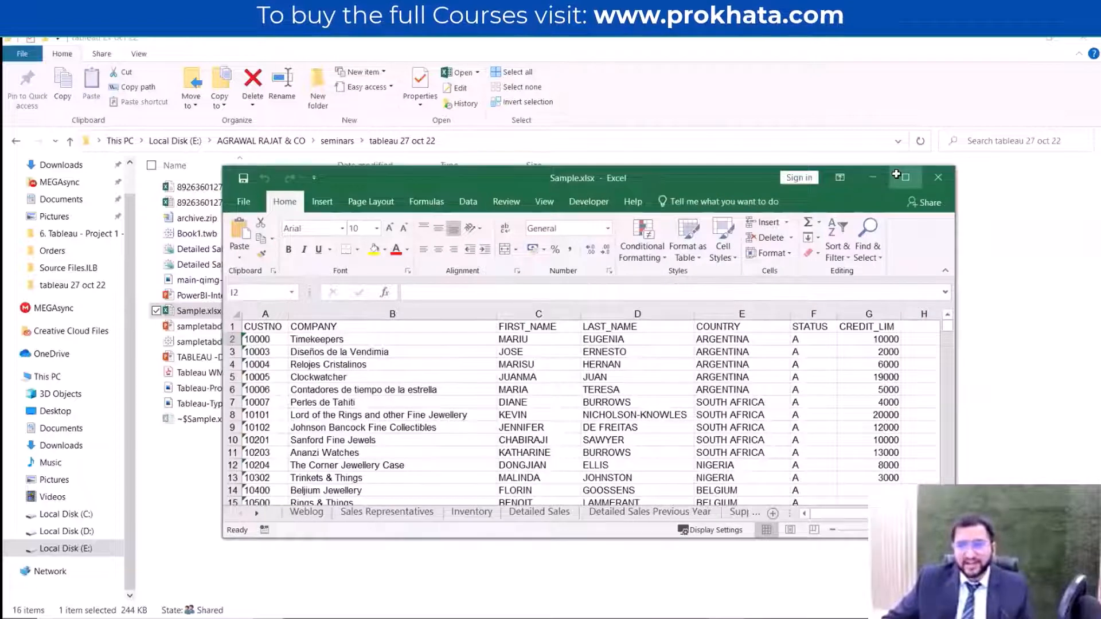
{"action": "left_click", "coordinate": [897, 176]}
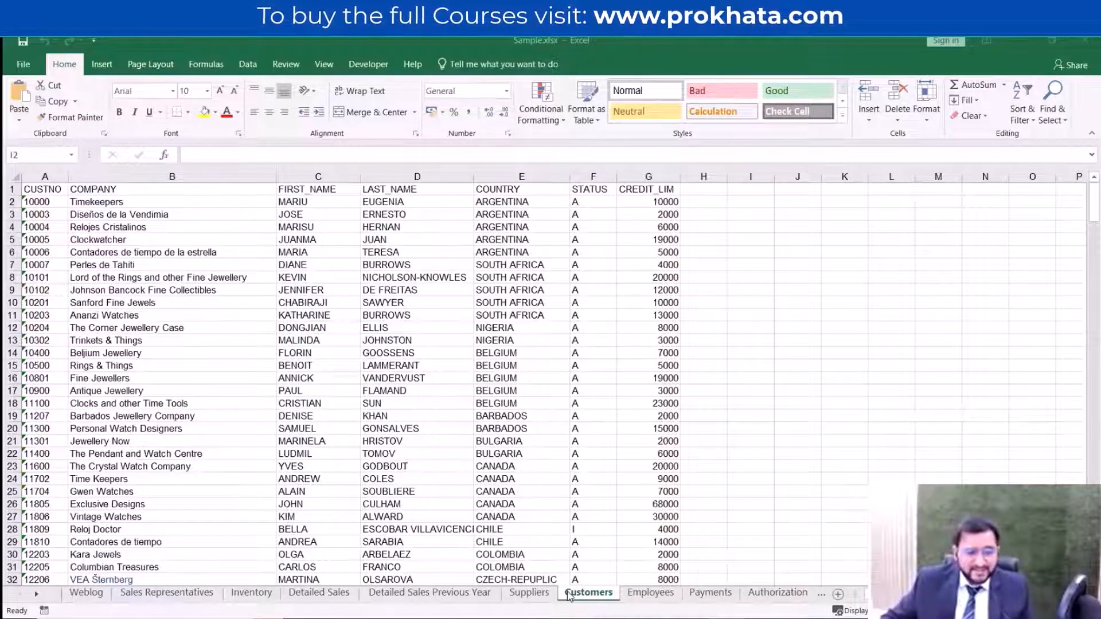
{"action": "left_click", "coordinate": [307, 597]}
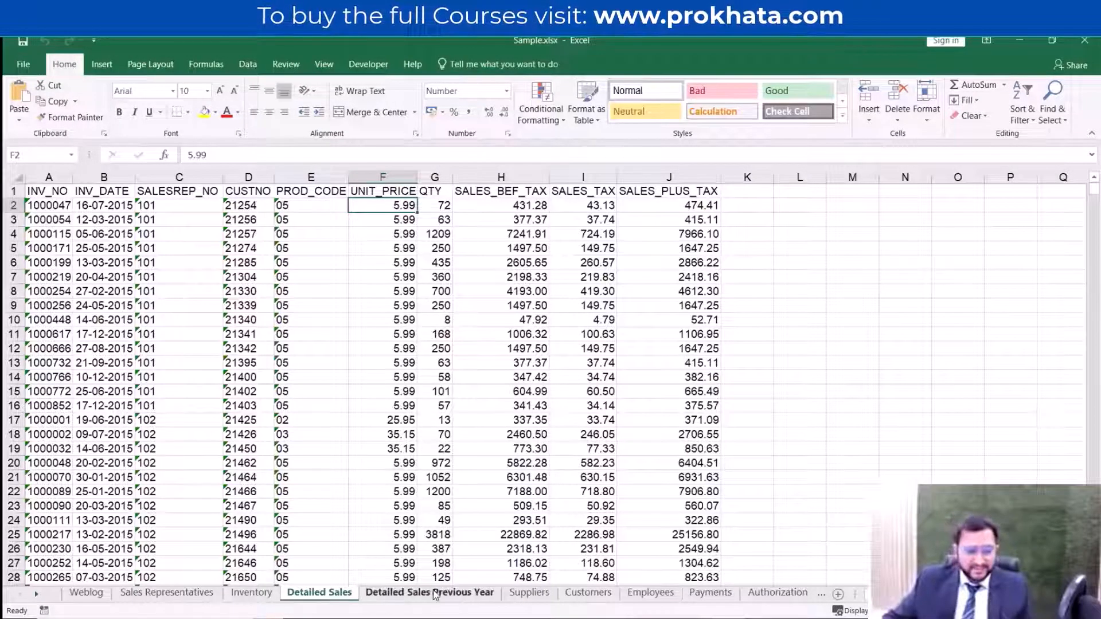
- Compare the PROD_CODE column of the Detailed Sales sheet with the product codes listed on the Inventory sheet
{"action": "key", "text": "ctrl+Page_Down"}
{"action": "key", "text": "ctrl+Page_Up"}
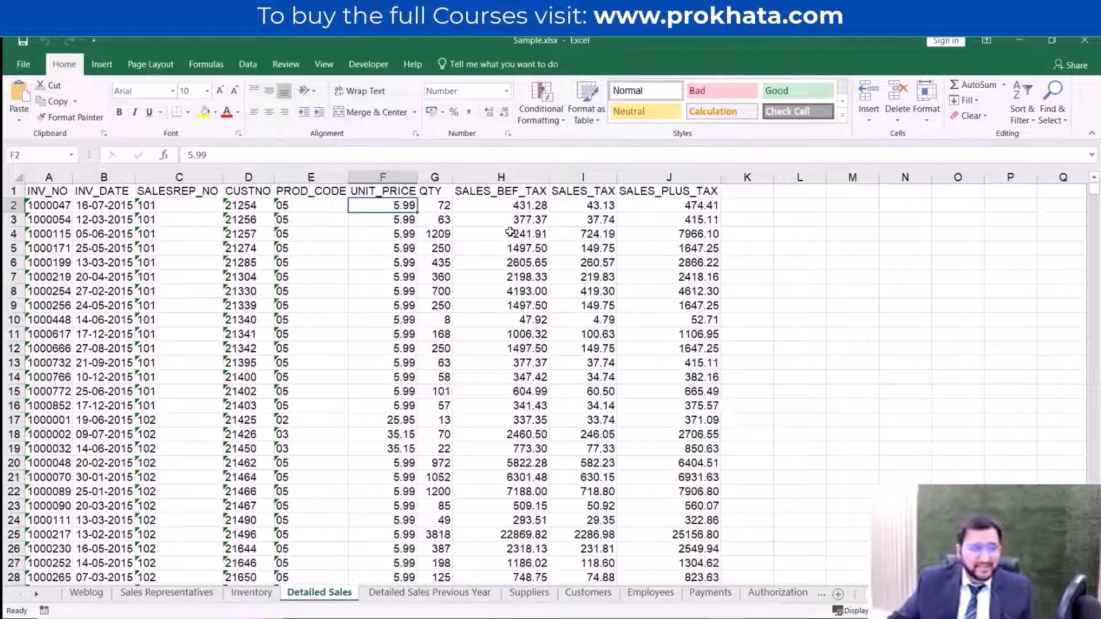
{"action": "left_click", "coordinate": [280, 195]}
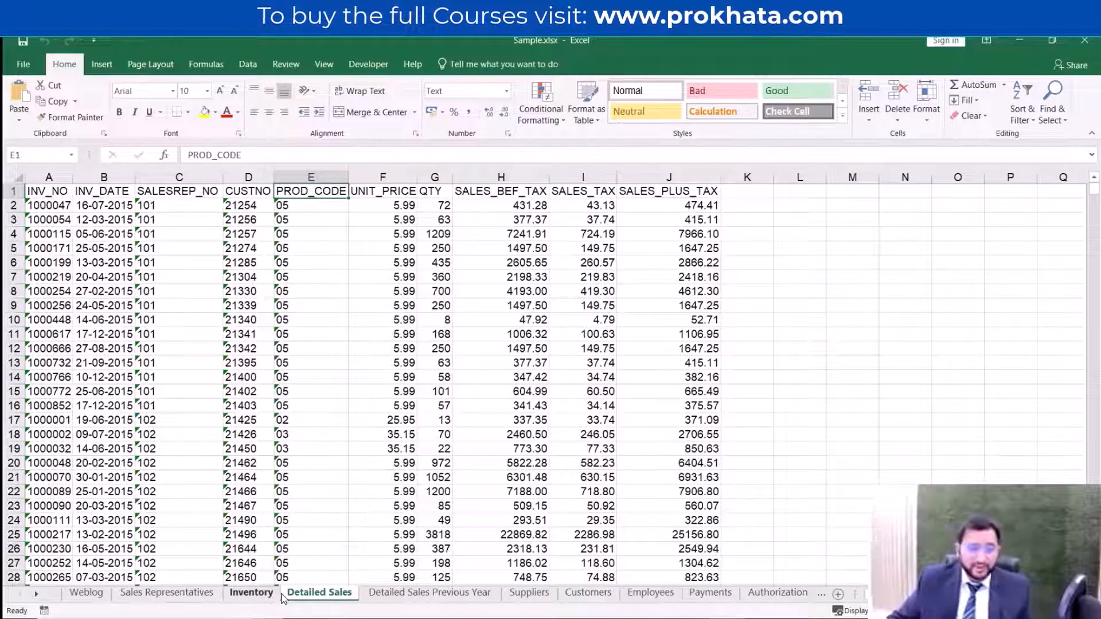
{"action": "left_click", "coordinate": [259, 598]}
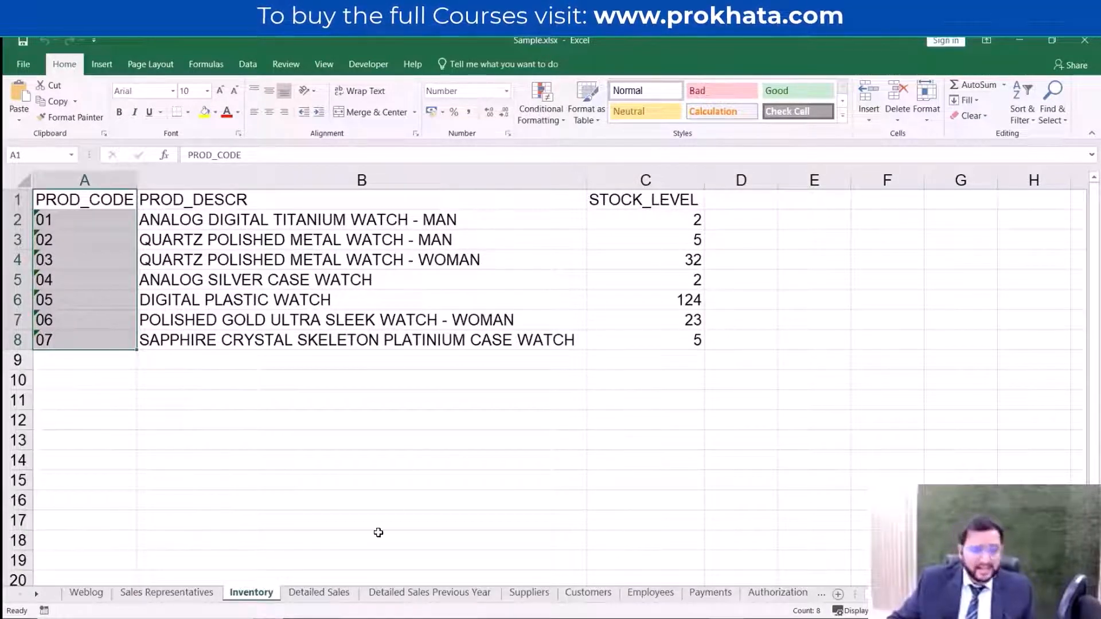
{"action": "left_click", "coordinate": [315, 597]}
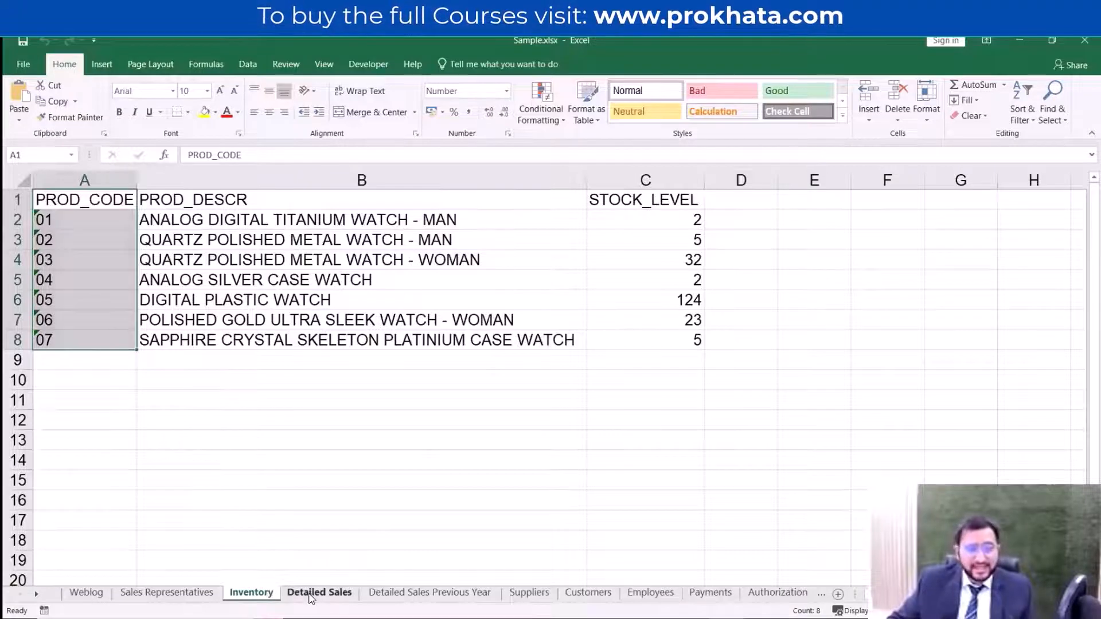
{"action": "left_click", "coordinate": [246, 593]}
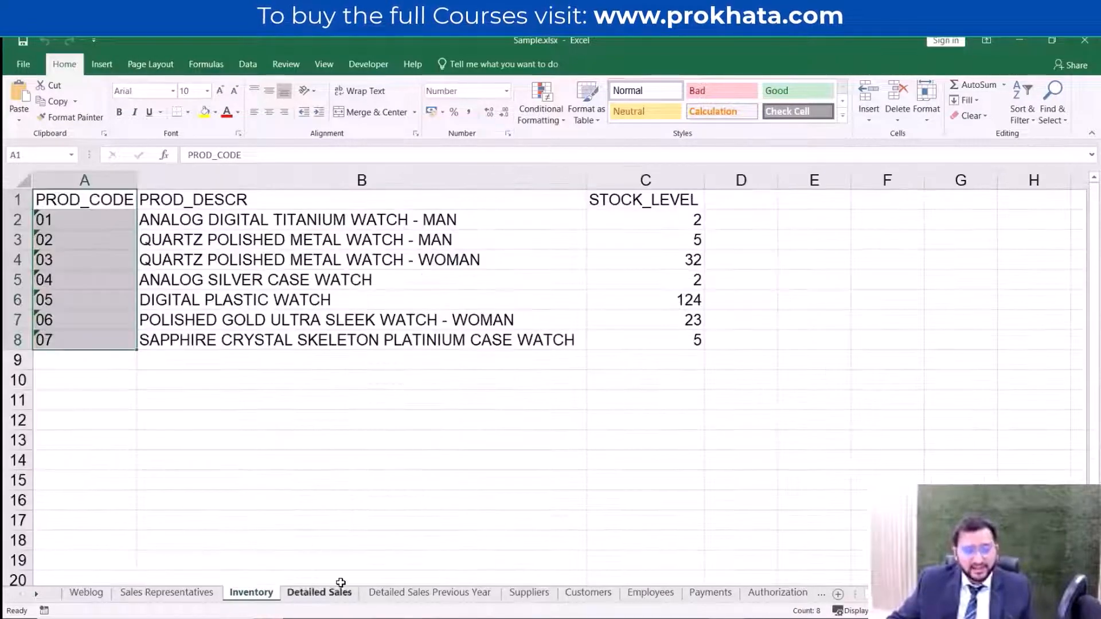
{"action": "left_click", "coordinate": [318, 592]}
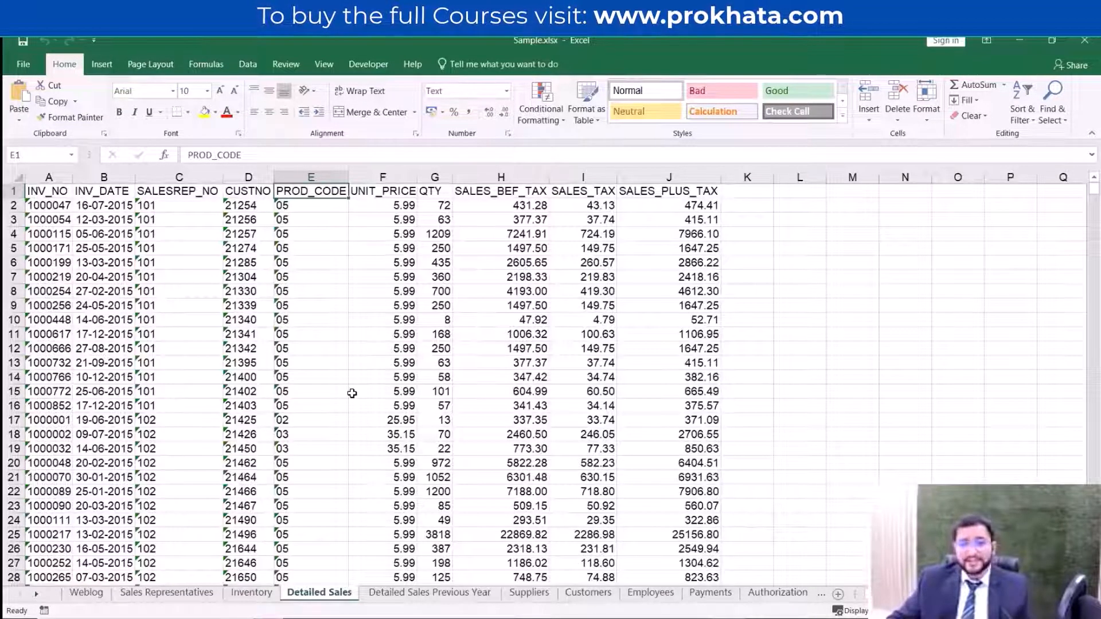
{"action": "left_click", "coordinate": [253, 593]}
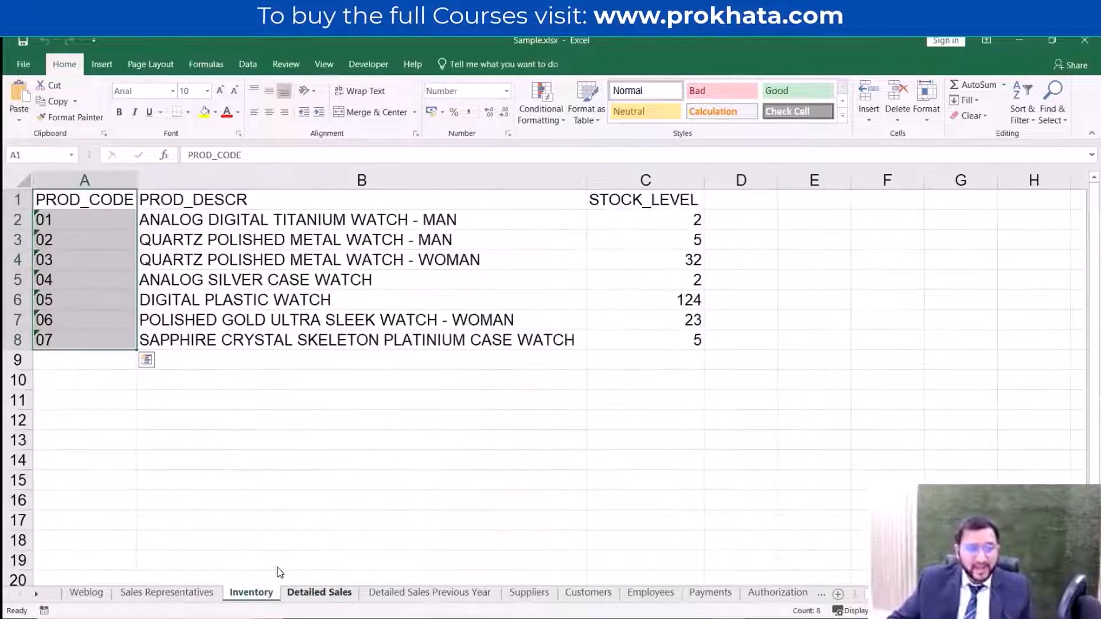
{"action": "left_click", "coordinate": [312, 595]}
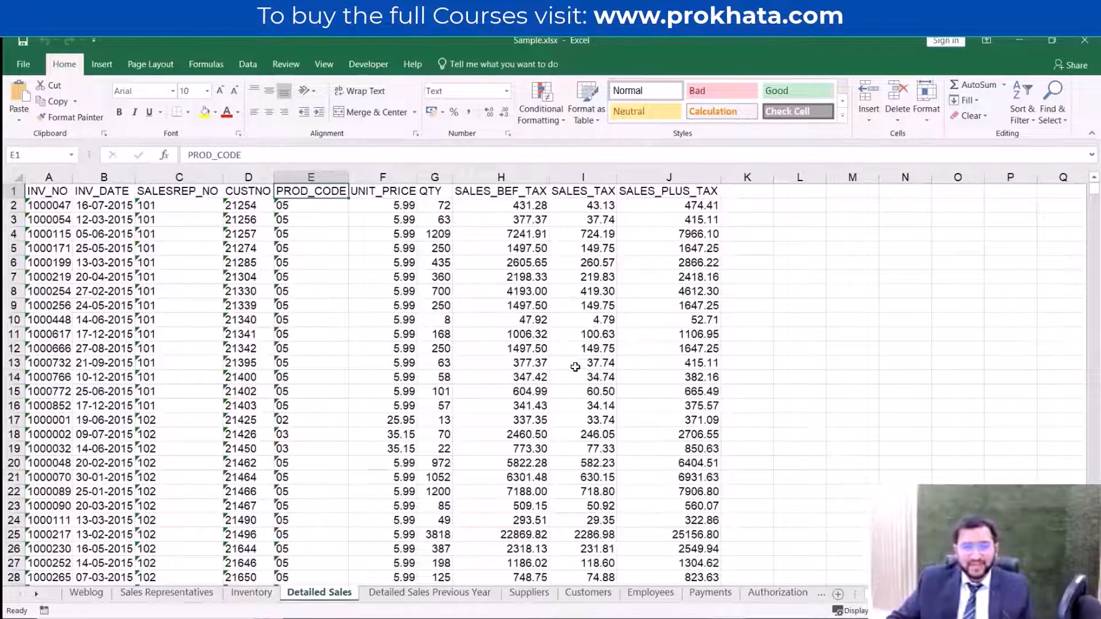
{"action": "scroll", "coordinate": [523, 354], "scroll_direction": "up", "scroll_amount": 4}
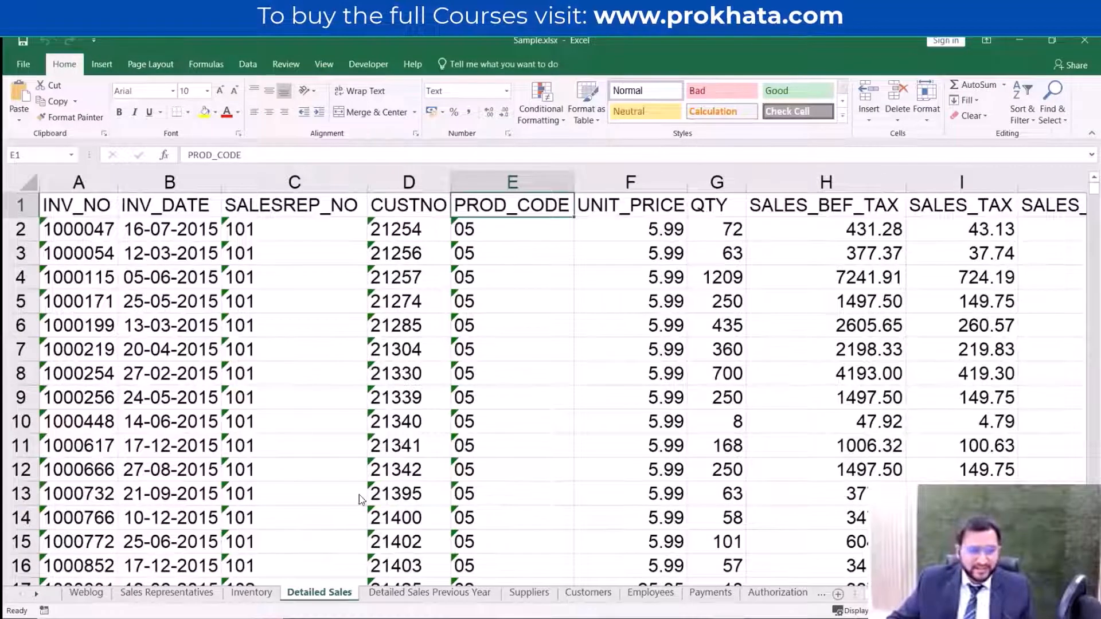
- Examine the STOCK_LEVEL, PROD_DESCR and PROD_CODE columns on the Inventory sheet by selecting each of them
{"action": "left_click", "coordinate": [251, 592]}
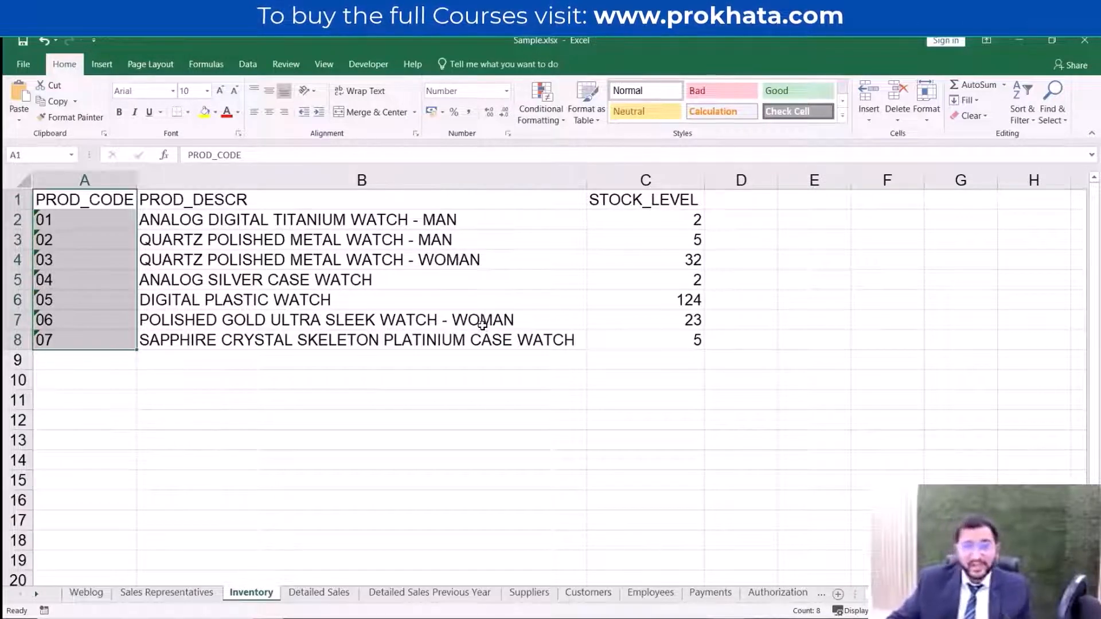
{"action": "left_click_drag", "start_coordinate": [679, 218], "coordinate": [686, 380]}
{"action": "left_click_drag", "start_coordinate": [641, 198], "coordinate": [656, 342]}
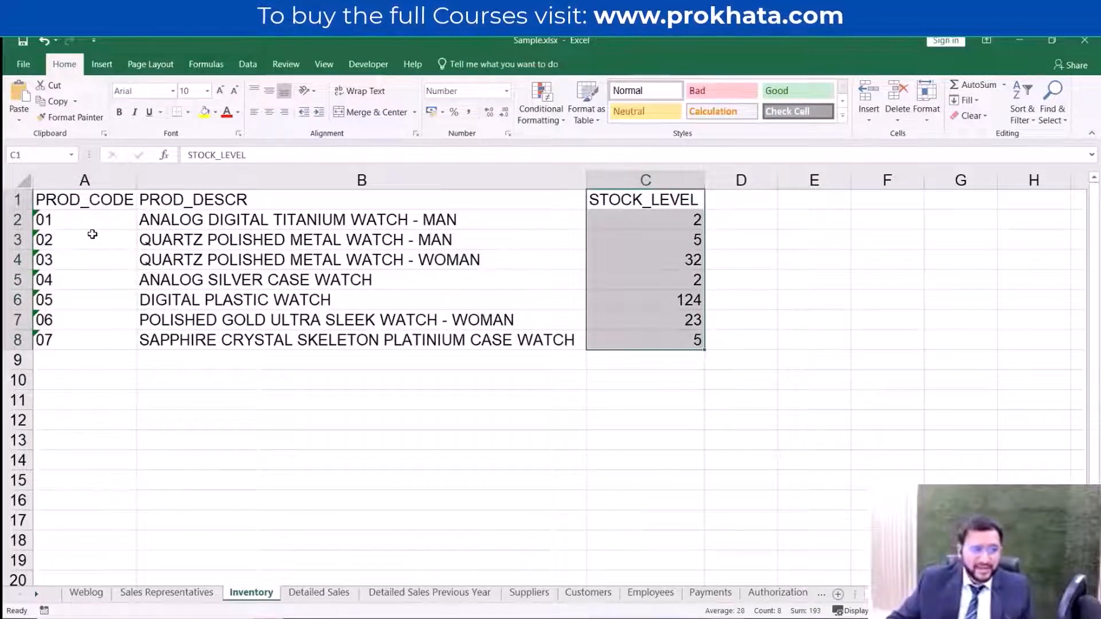
{"action": "left_click_drag", "start_coordinate": [207, 224], "coordinate": [208, 339]}
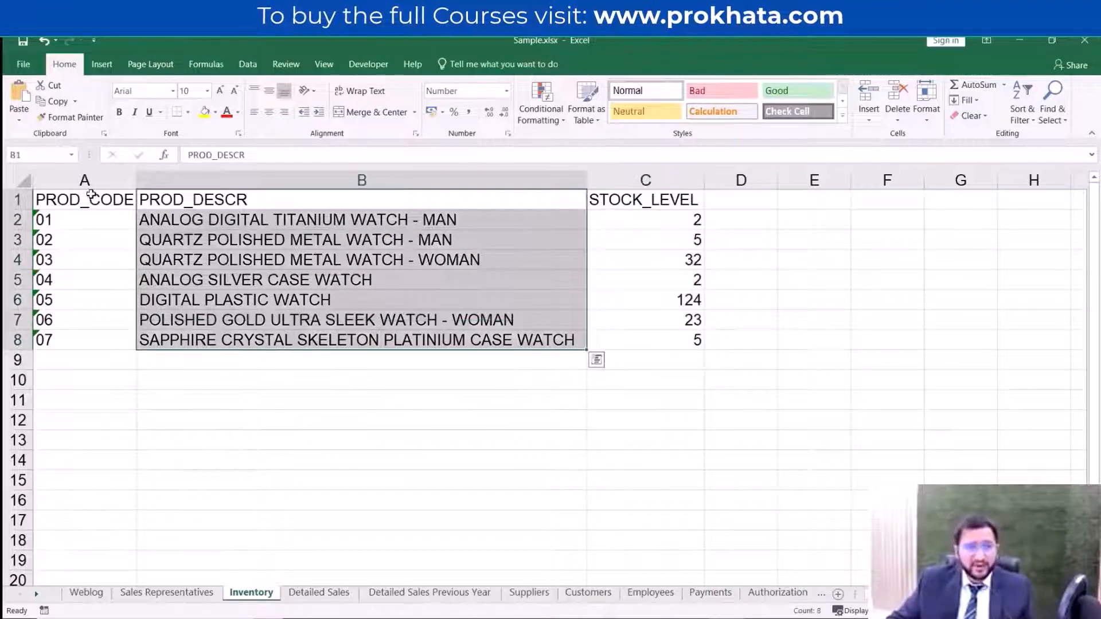
{"action": "left_click_drag", "start_coordinate": [90, 195], "coordinate": [89, 332]}
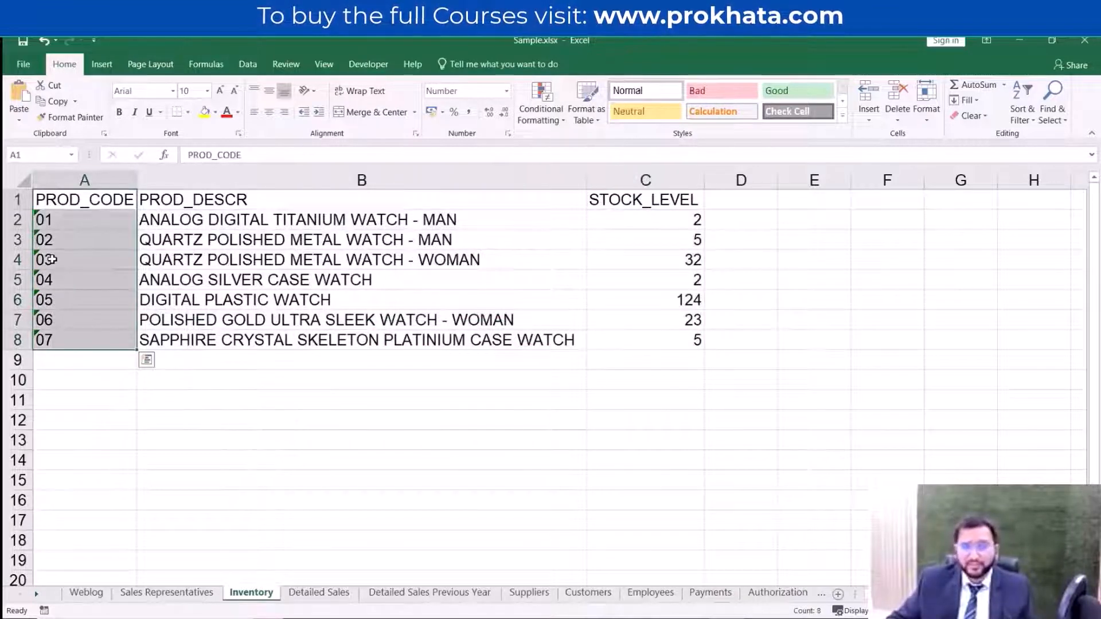
{"action": "left_click", "coordinate": [108, 221]}
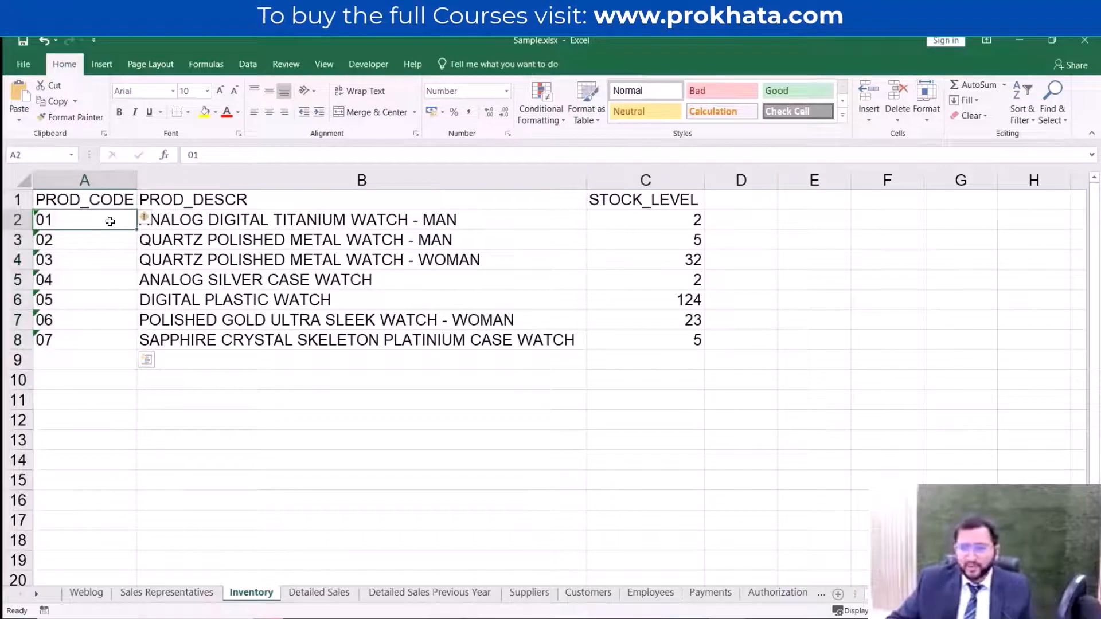
{"action": "left_click", "coordinate": [159, 299]}
{"action": "left_click_drag", "start_coordinate": [87, 198], "coordinate": [87, 342]}
- Highlight the PROD_CODE column and the CUSTNO column on the Detailed Sales sheet to review its linking fields
{"action": "left_click", "coordinate": [321, 592]}
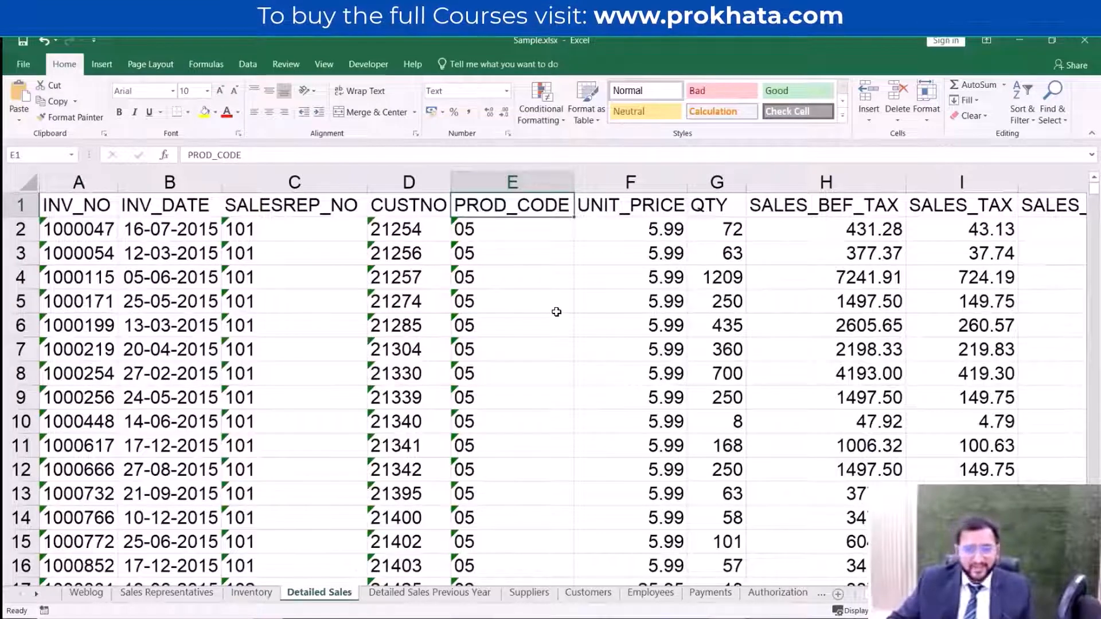
{"action": "left_click", "coordinate": [524, 184]}
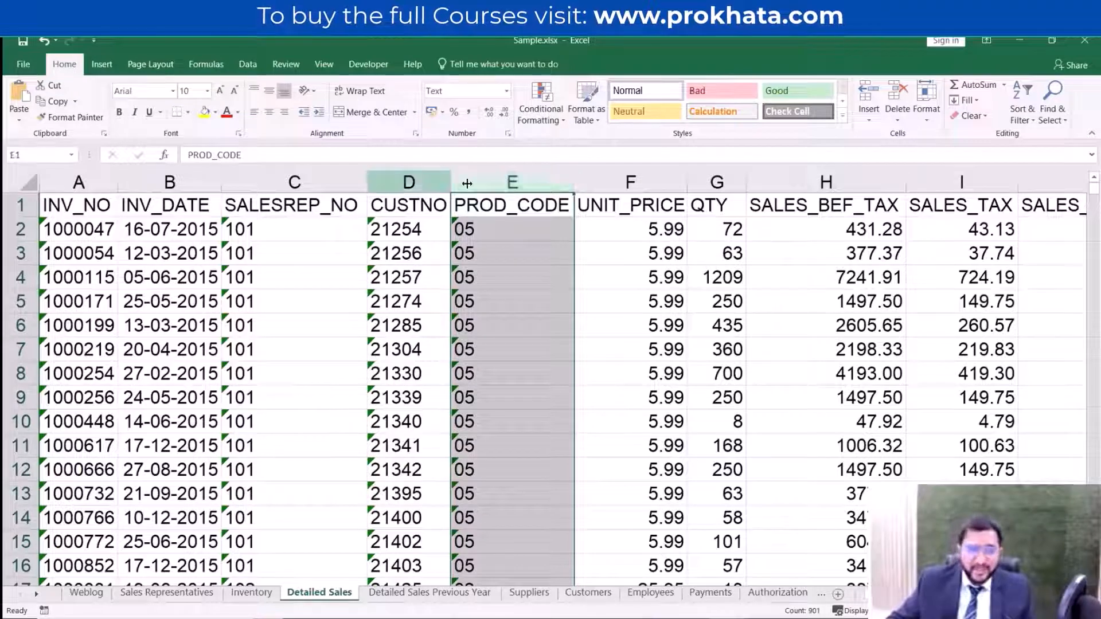
{"action": "left_click", "coordinate": [442, 182]}
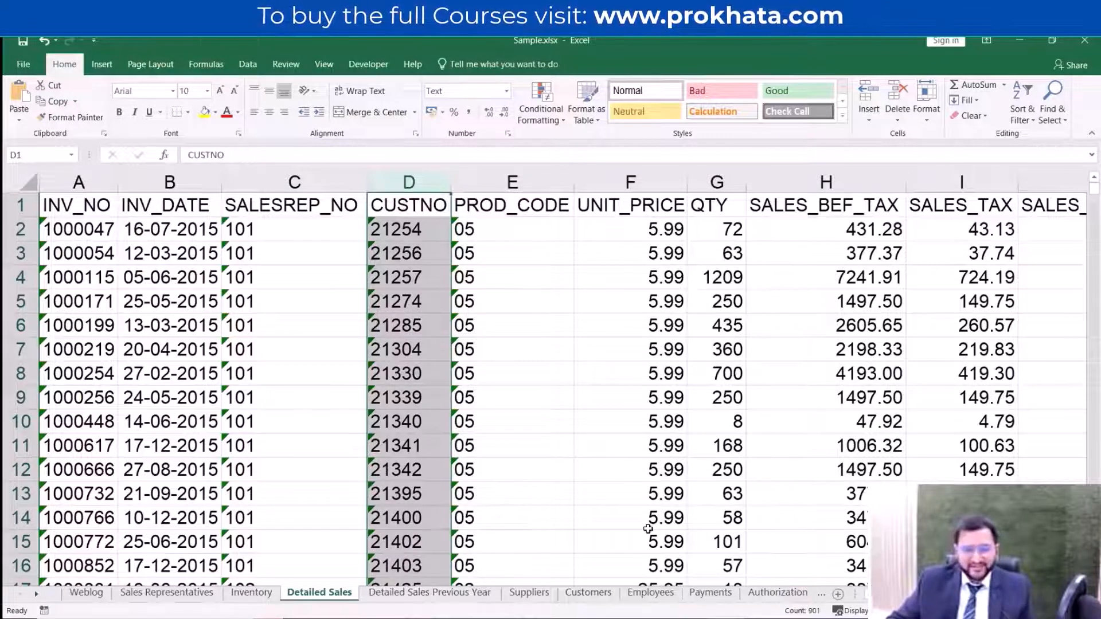
- Examine the CUSTNO, FIRST_NAME, CREDIT_LIM and COUNTRY columns on the Customers sheet
{"action": "left_click", "coordinate": [588, 592]}
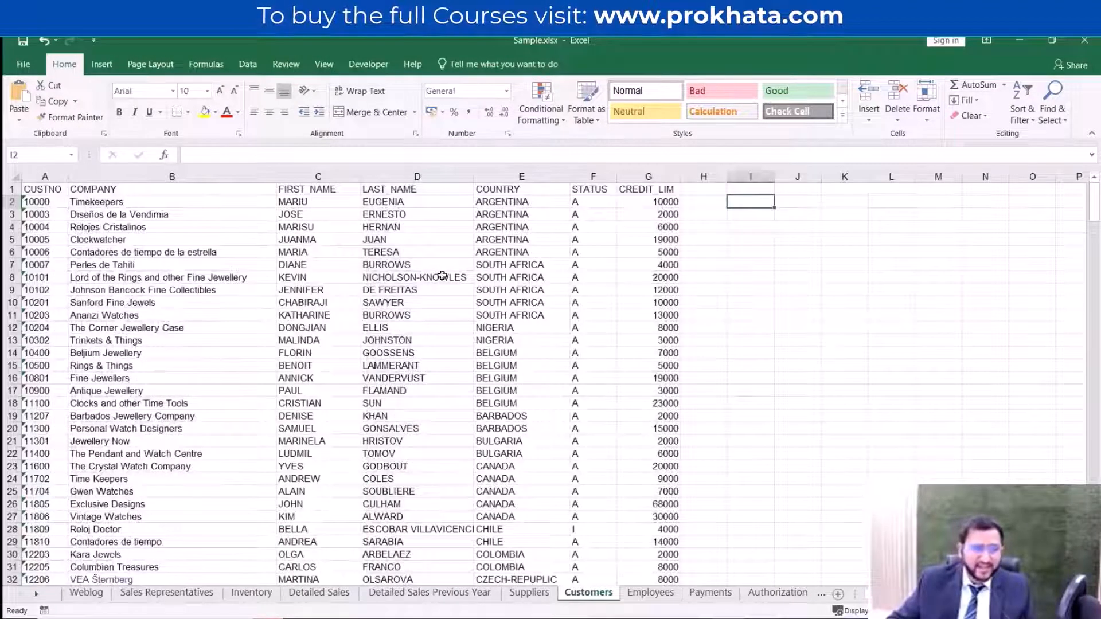
{"action": "left_click", "coordinate": [53, 177]}
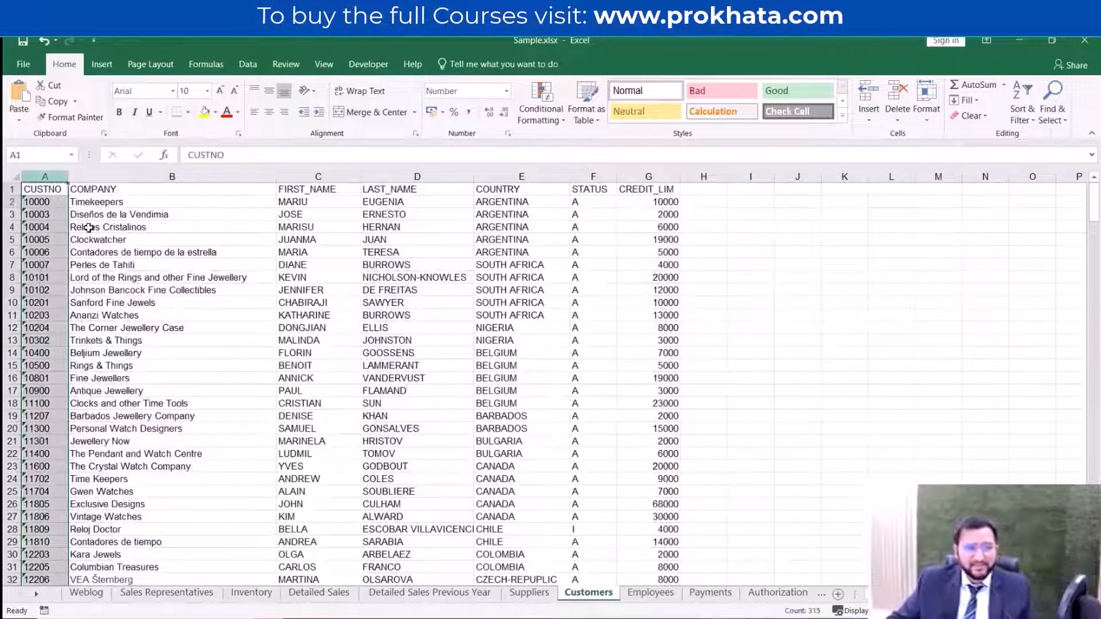
{"action": "scroll", "coordinate": [182, 324], "scroll_direction": "up", "scroll_amount": 4}
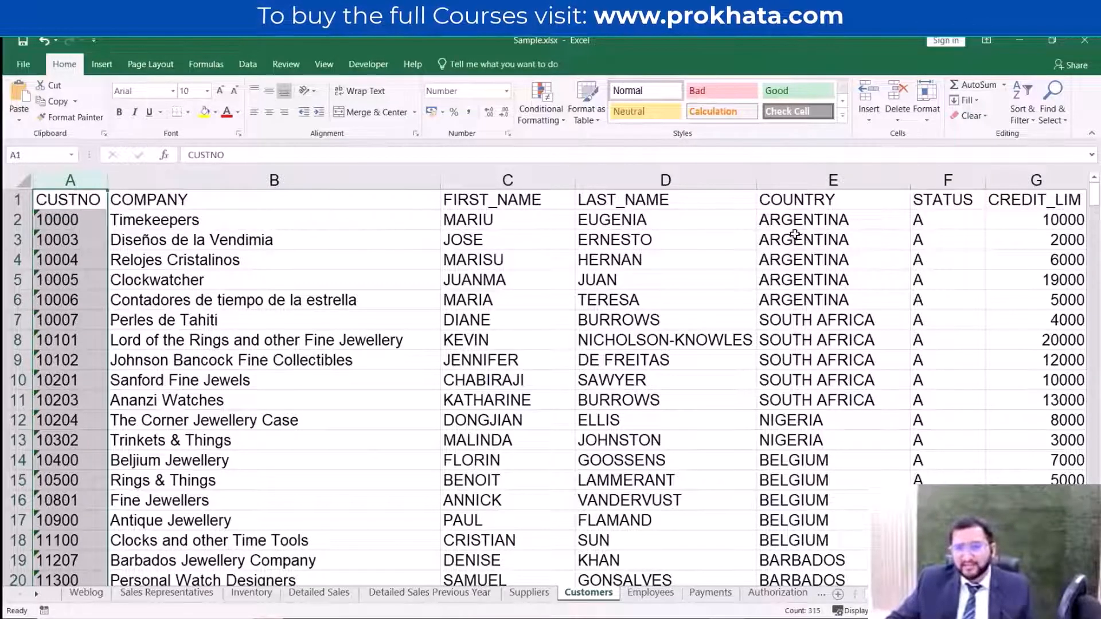
{"action": "left_click_drag", "start_coordinate": [800, 222], "coordinate": [819, 461]}
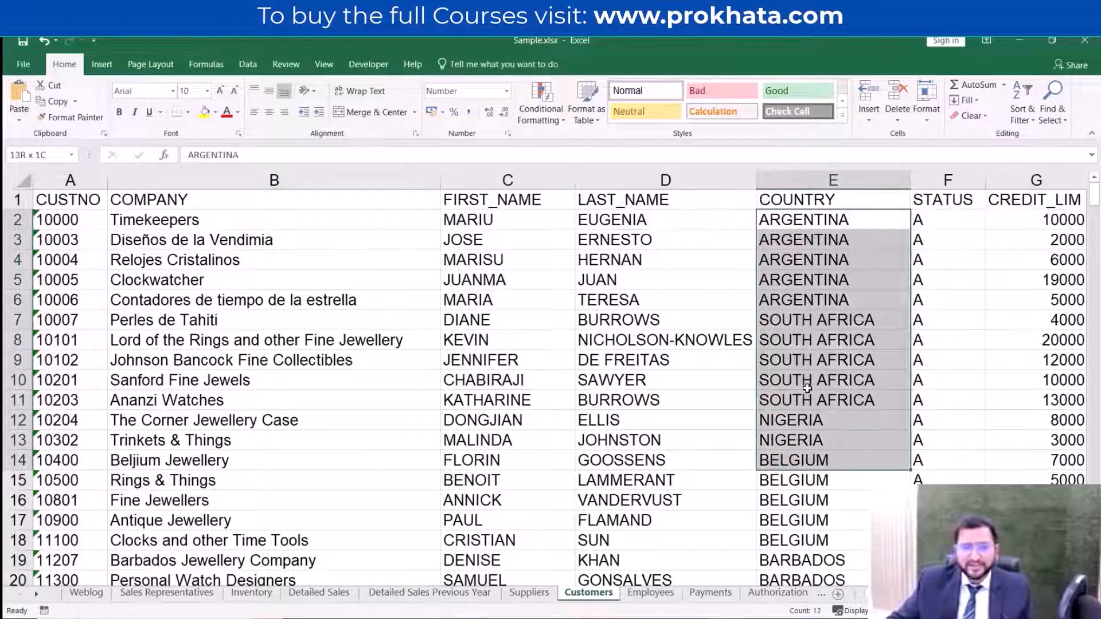
{"action": "left_click_drag", "start_coordinate": [510, 220], "coordinate": [536, 399]}
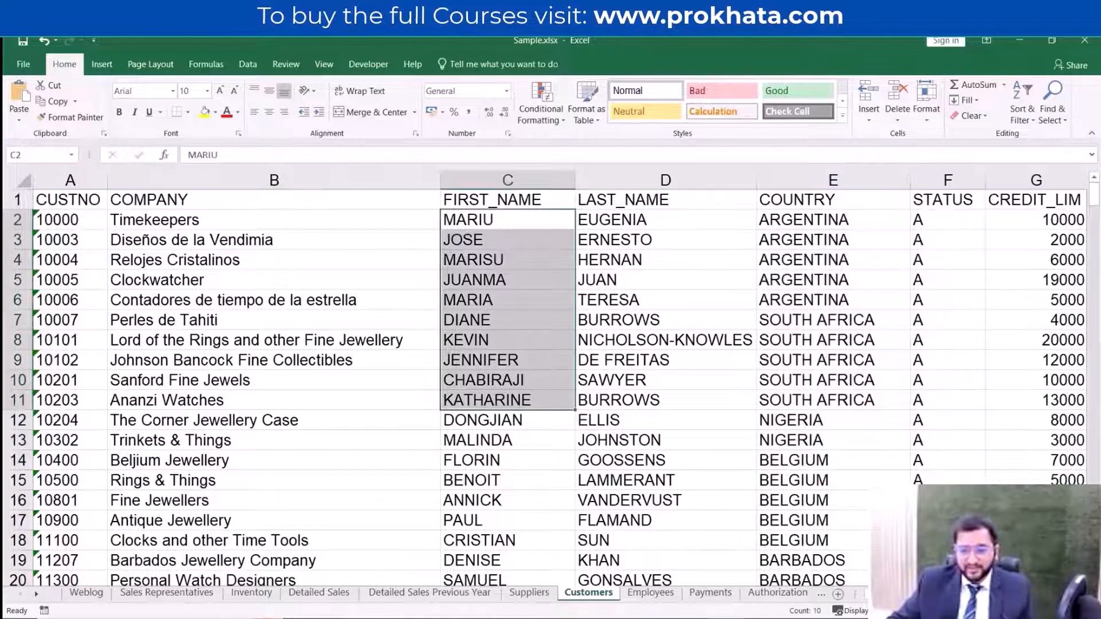
{"action": "scroll", "coordinate": [551, 373], "scroll_direction": "right", "scroll_amount": 2}
{"action": "left_click_drag", "start_coordinate": [651, 223], "coordinate": [659, 270]}
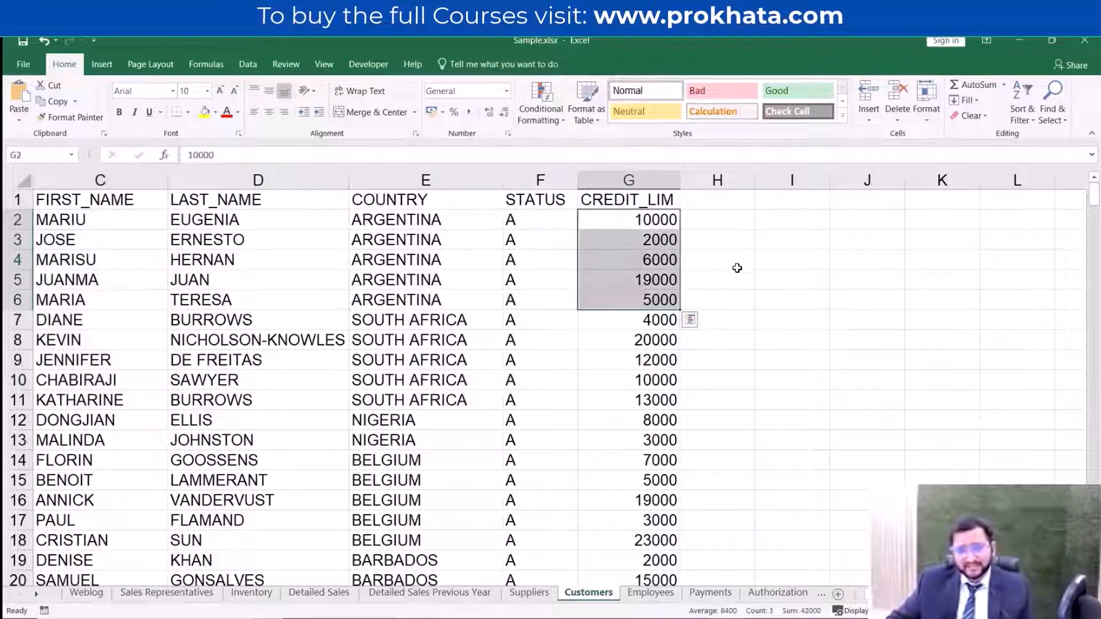
{"action": "scroll", "coordinate": [631, 384], "scroll_direction": "left", "scroll_amount": 2}
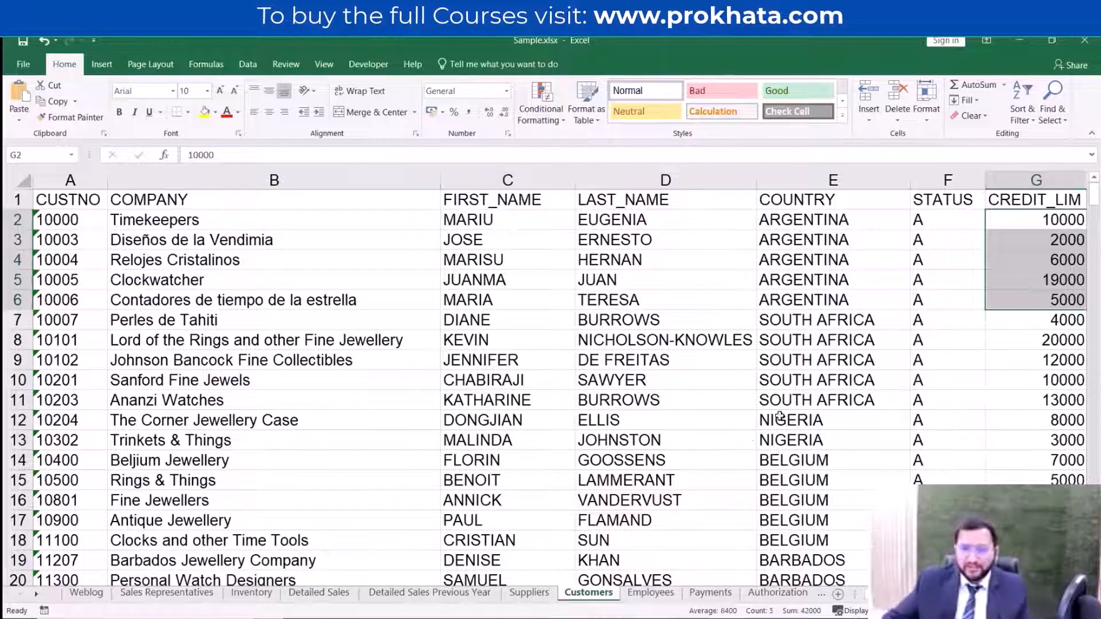
{"action": "left_click", "coordinate": [826, 184]}
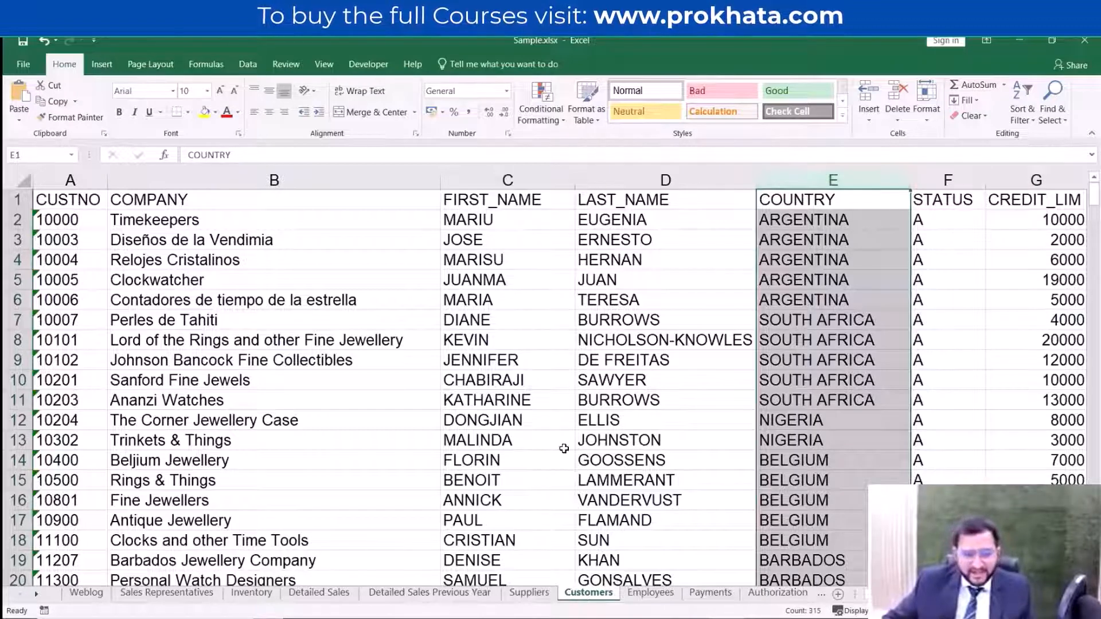
- Go to cell K1, the first empty header cell after SALES_PLUS_TAX on the Detailed Sales sheet
{"action": "left_click", "coordinate": [319, 592]}
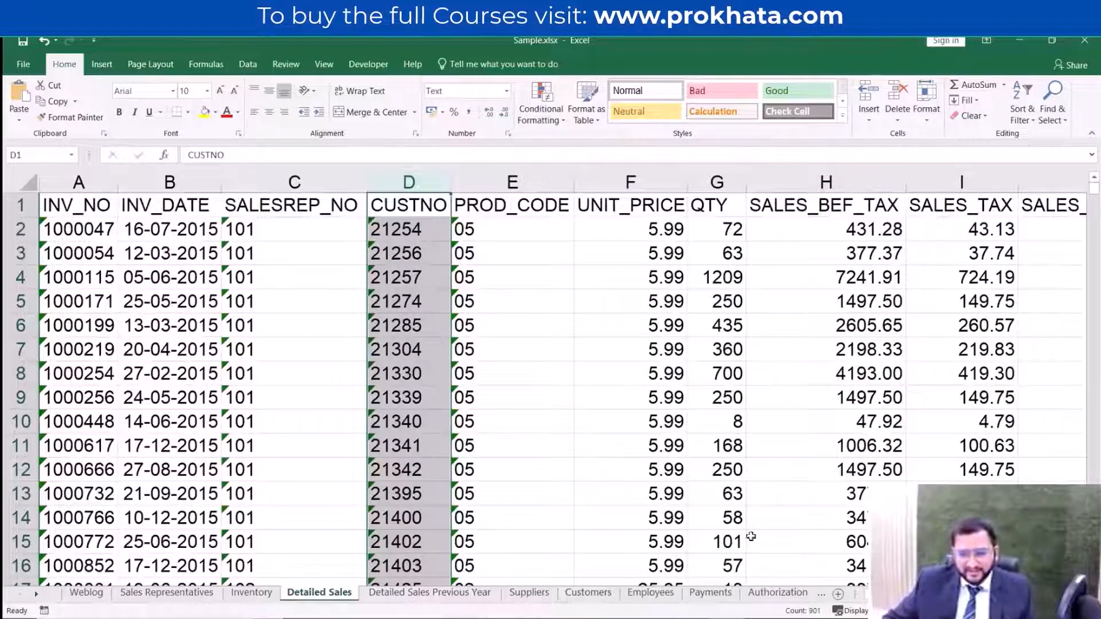
{"action": "scroll", "coordinate": [515, 485], "scroll_direction": "right", "scroll_amount": 2}
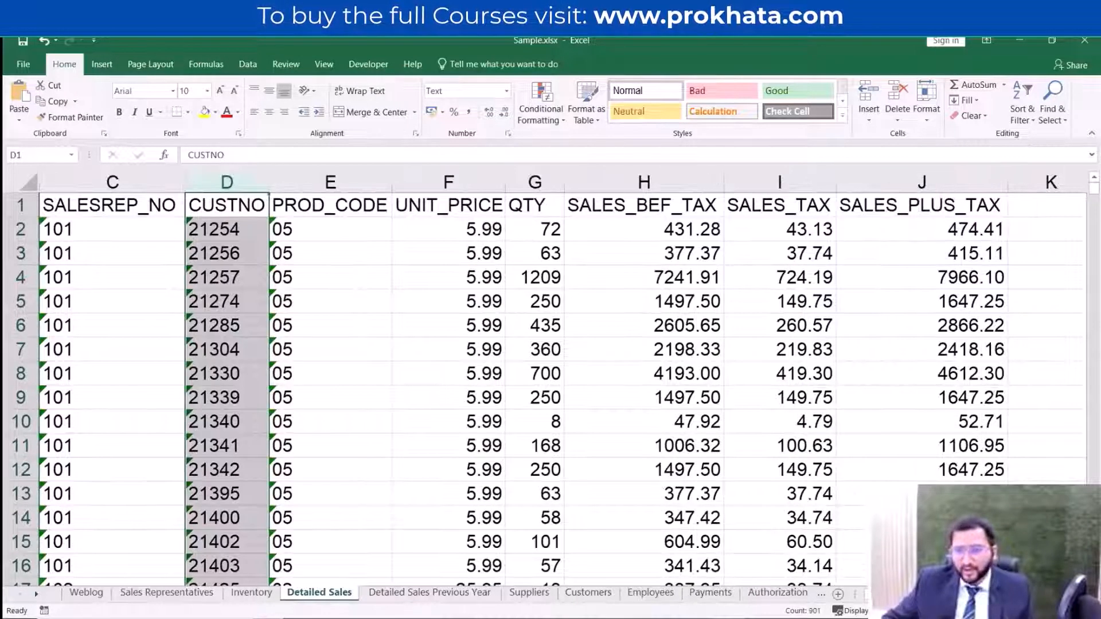
{"action": "key", "text": "ctrl+Right"}
{"action": "key", "text": "Right"}
{"action": "key", "text": "Right"}
{"action": "key", "text": "Right"}
{"action": "key", "text": "Right"}
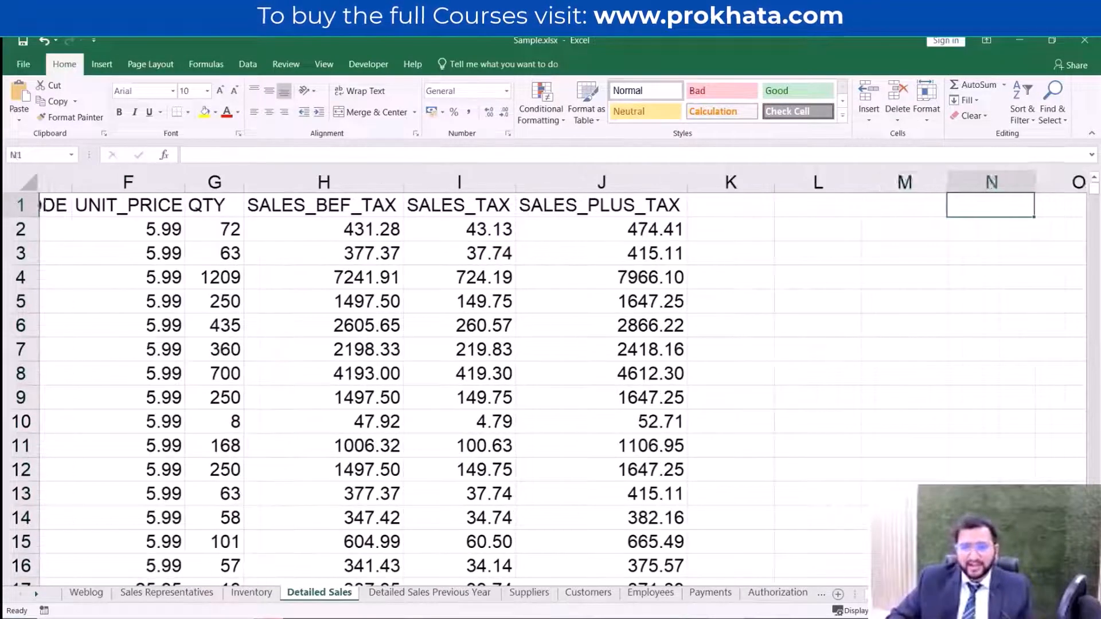
{"action": "key", "text": "ctrl+Left"}
{"action": "key", "text": "Right"}
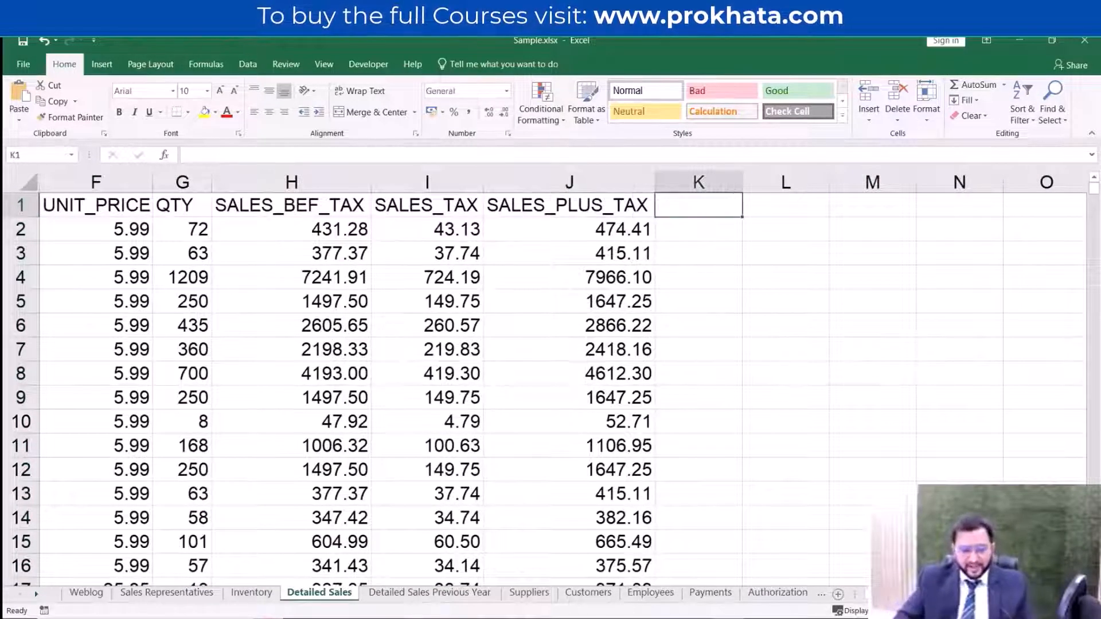
{"action": "type", "text": "con"}
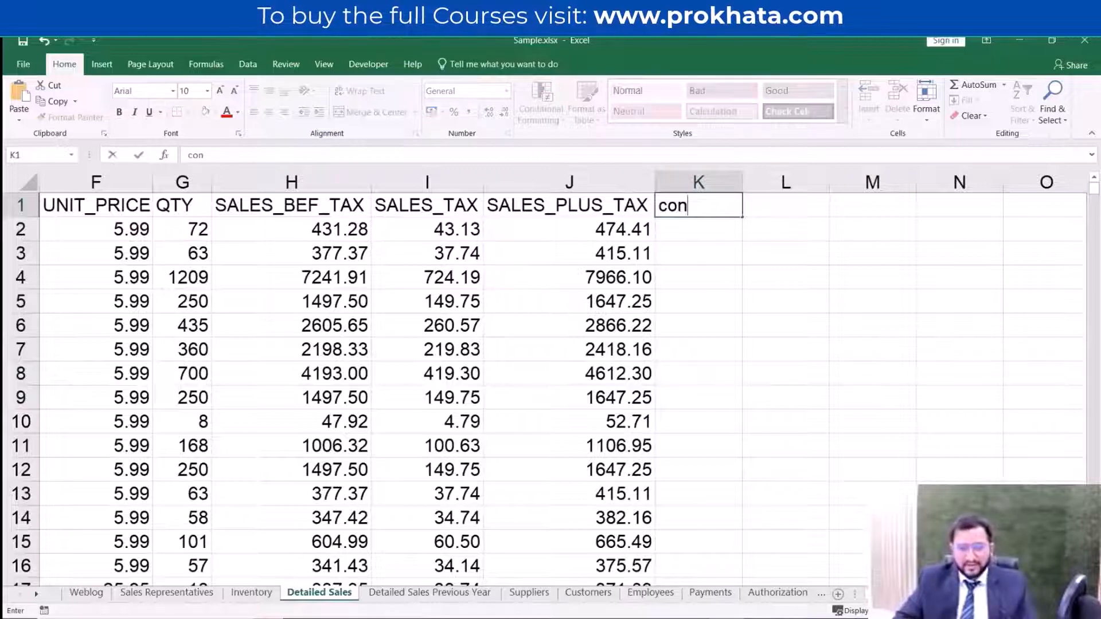
{"action": "type", "text": "t"}
{"action": "key", "text": "BackSpace"}
{"action": "key", "text": "BackSpace"}
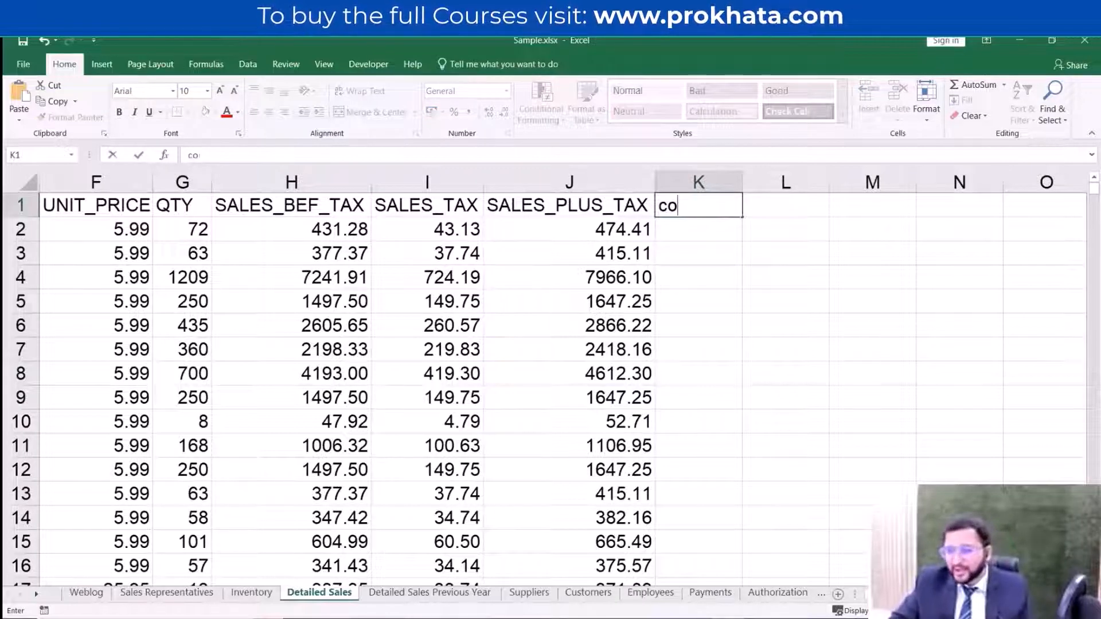
{"action": "key", "text": "BackSpace"}
{"action": "key", "text": "BackSpace"}
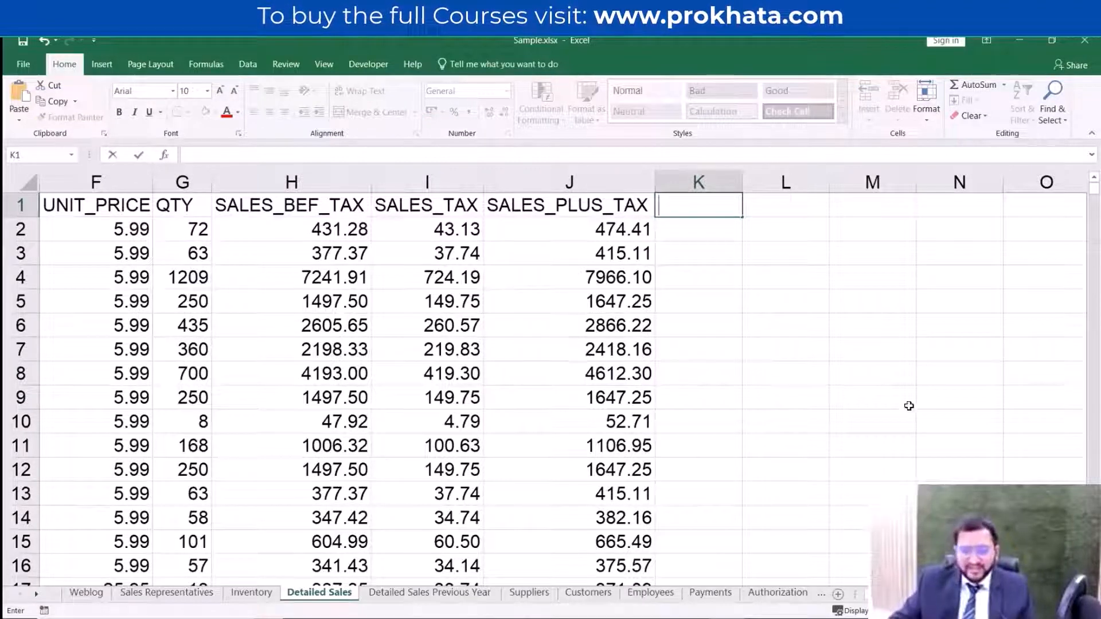
- Check the COUNTRY column on the Customers sheet and enter the heading "country" in K1 of the Detailed Sales sheet
{"action": "left_click", "coordinate": [588, 594]}
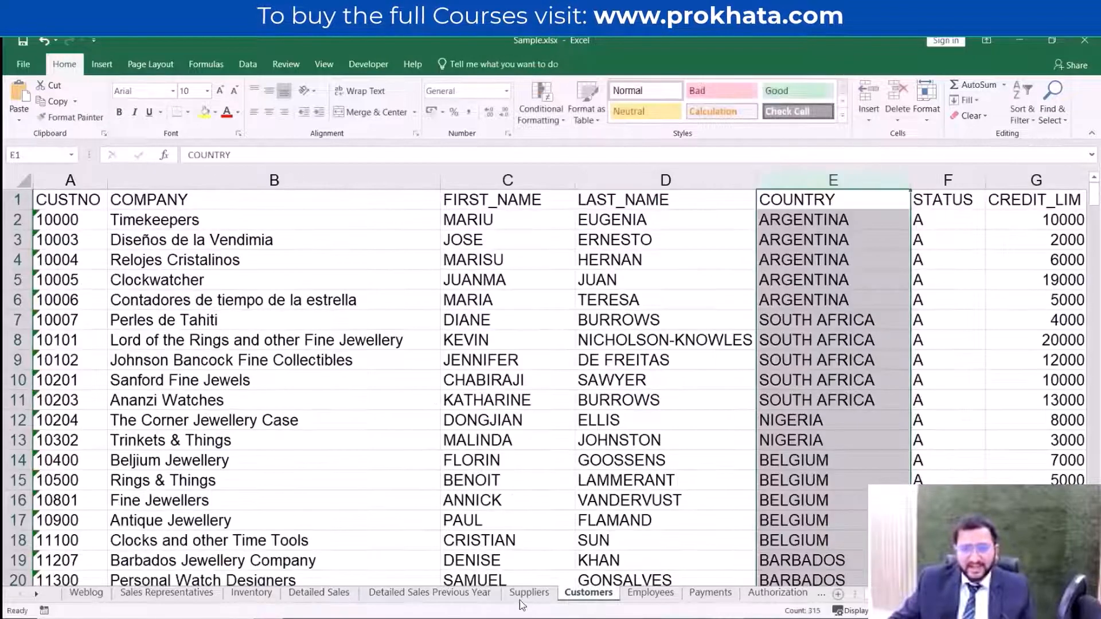
{"action": "left_click", "coordinate": [319, 595]}
{"action": "type", "text": "c"}
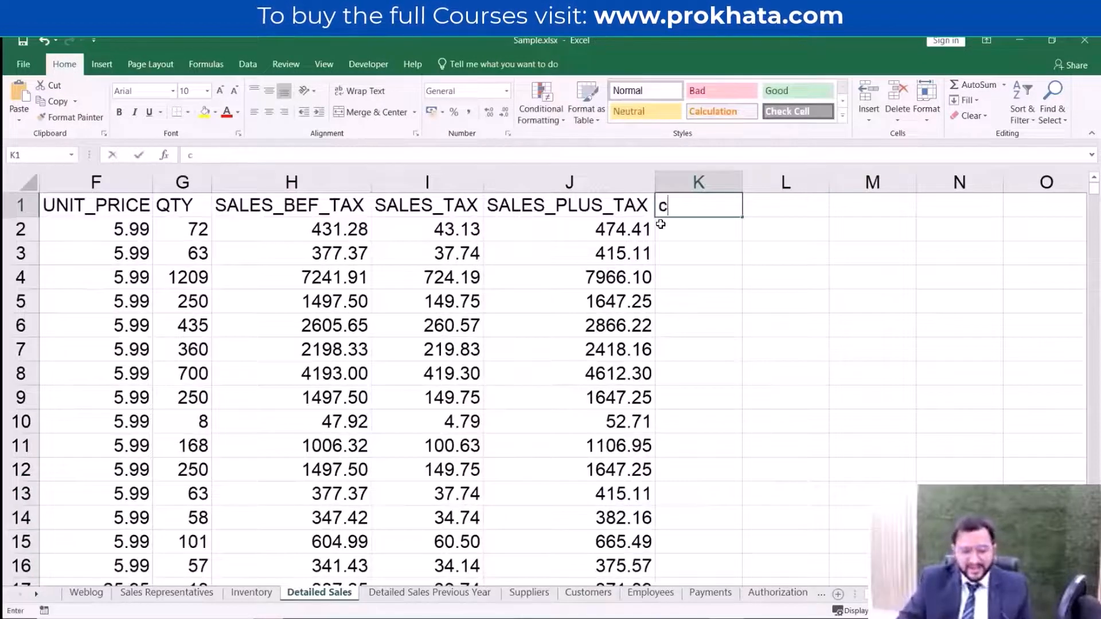
{"action": "type", "text": "ountry"}
{"action": "key", "text": "Return"}
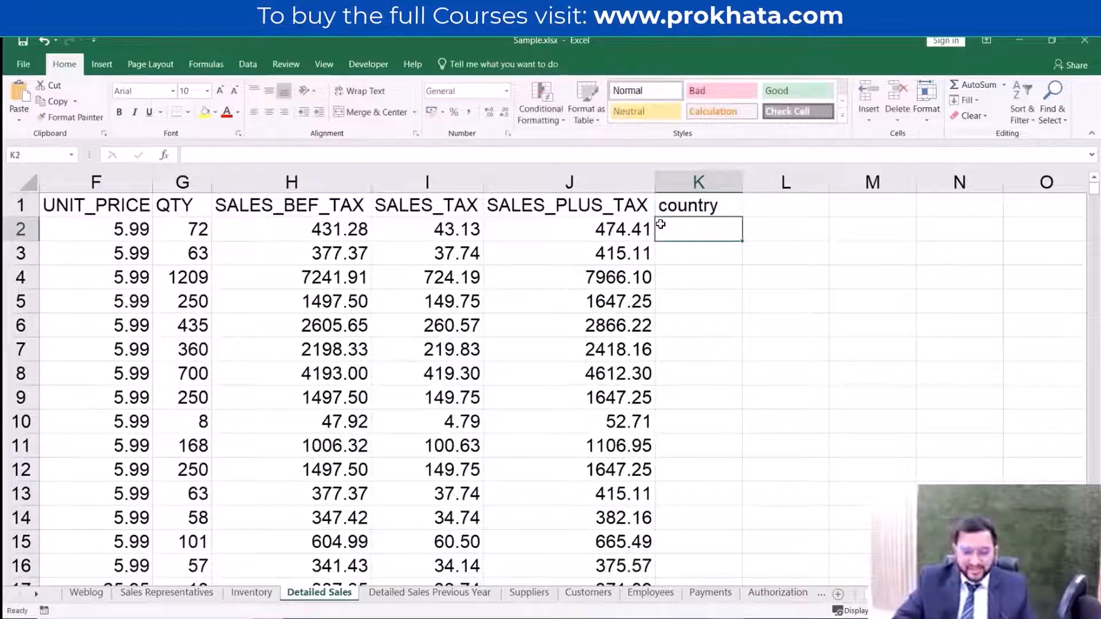
{"action": "type", "text": "=vl"}
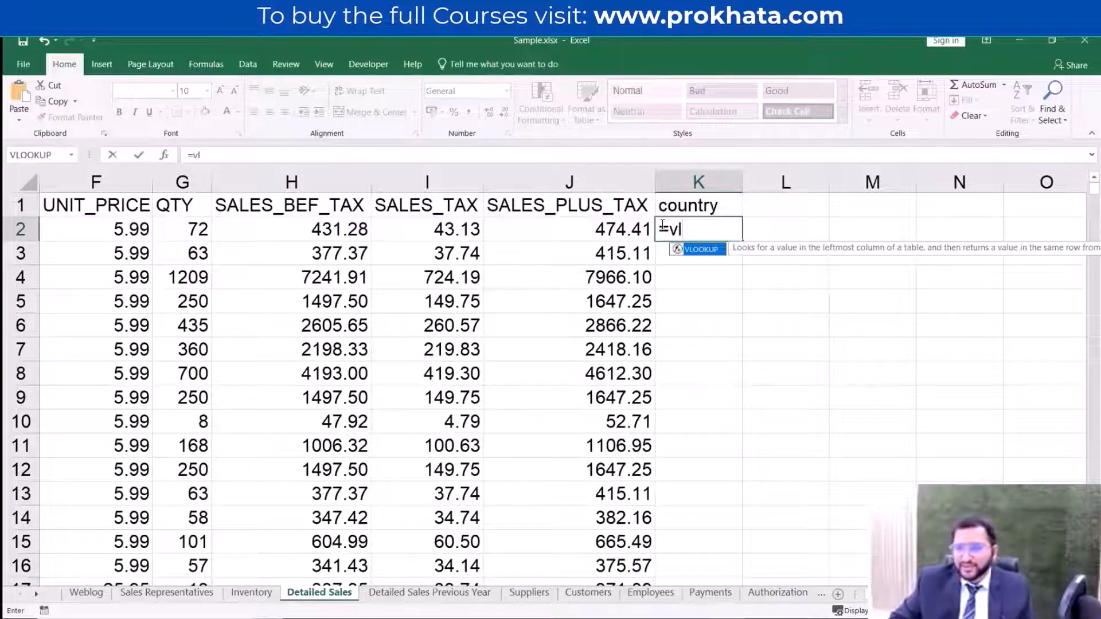
{"action": "key", "text": "Tab"}
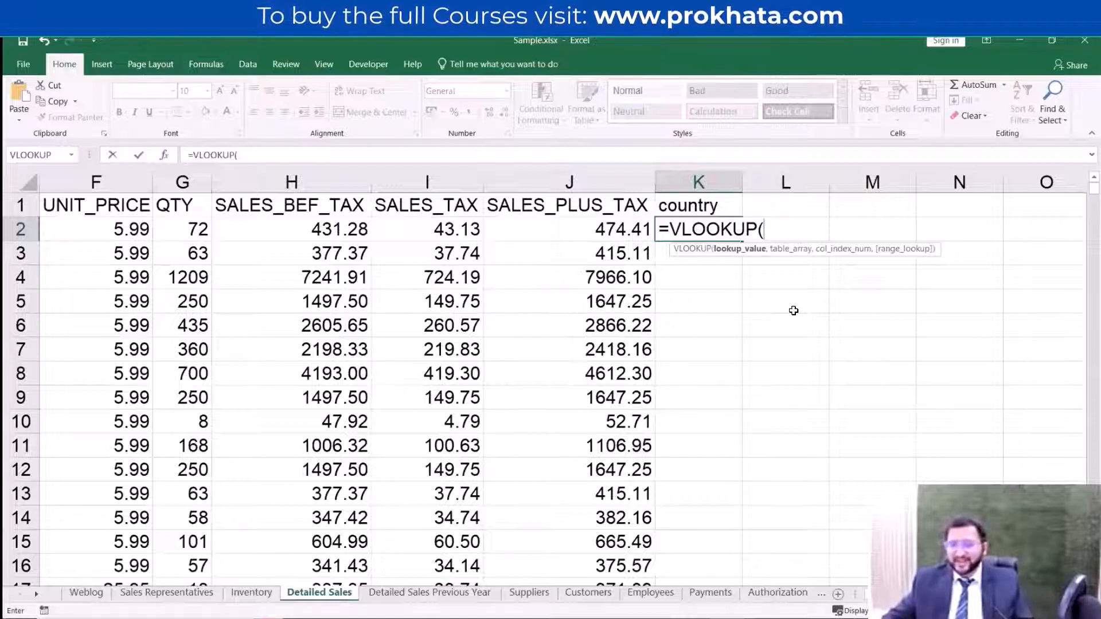
{"action": "key", "text": "BackSpace"}
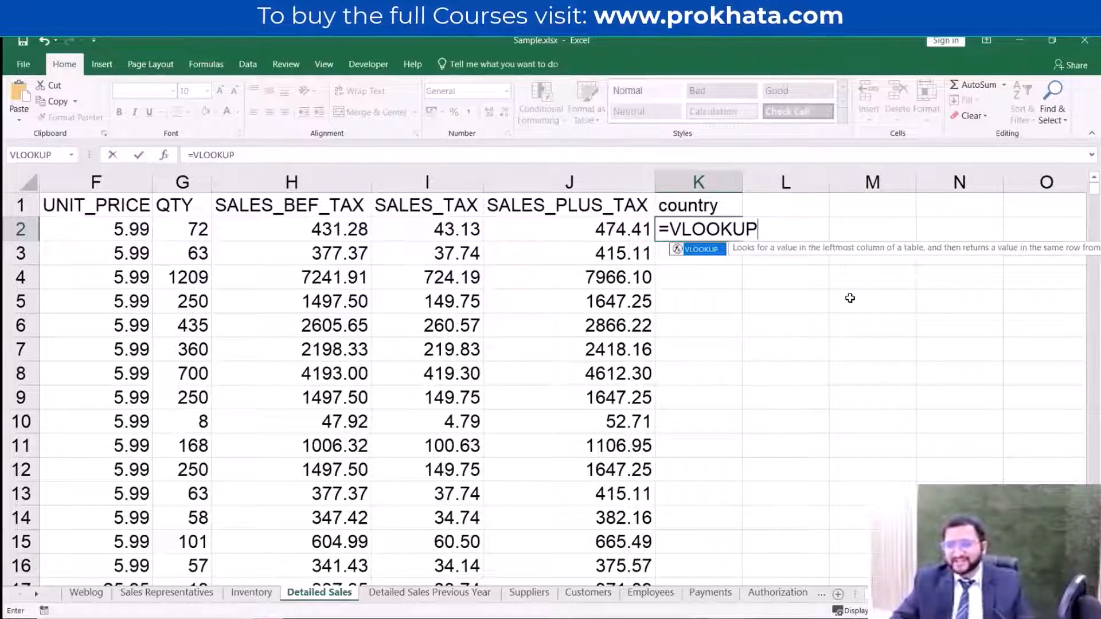
{"action": "key", "text": "BackSpace"}
{"action": "key", "text": "BackSpace"}
{"action": "key", "text": "BackSpace"}
{"action": "key", "text": "BackSpace"}
{"action": "key", "text": "BackSpace"}
{"action": "key", "text": "BackSpace"}
{"action": "key", "text": "BackSpace"}
{"action": "key", "text": "BackSpace"}
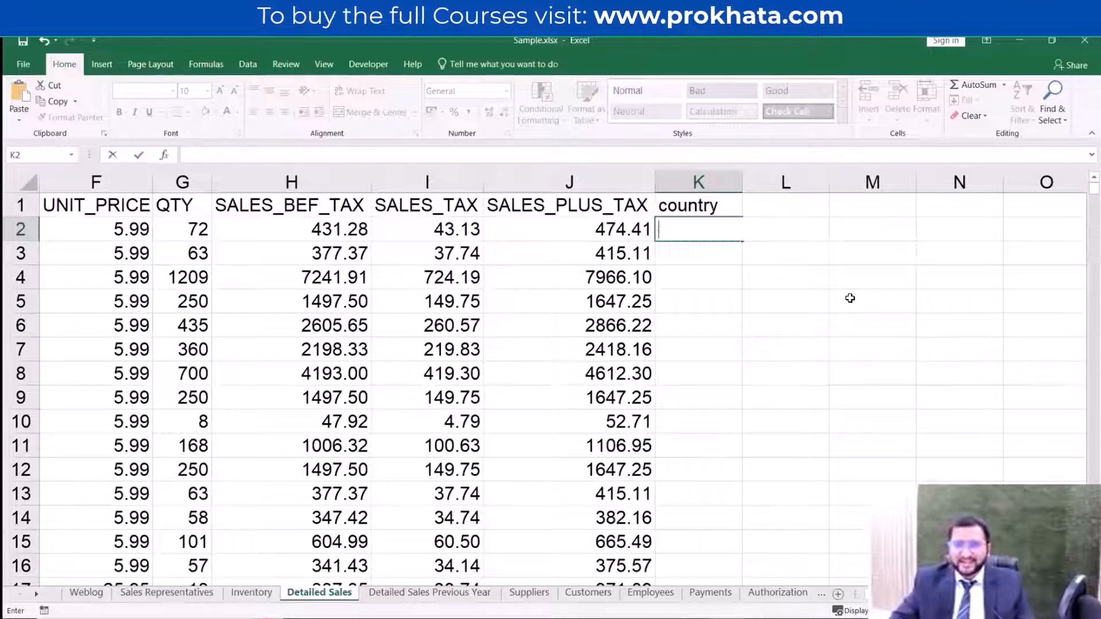
{"action": "key", "text": "Return"}
- Examine the last data rows of the SALES_PLUS_TAX column on the Detailed Sales sheet to see how far the records extend
{"action": "key", "text": "Left"}
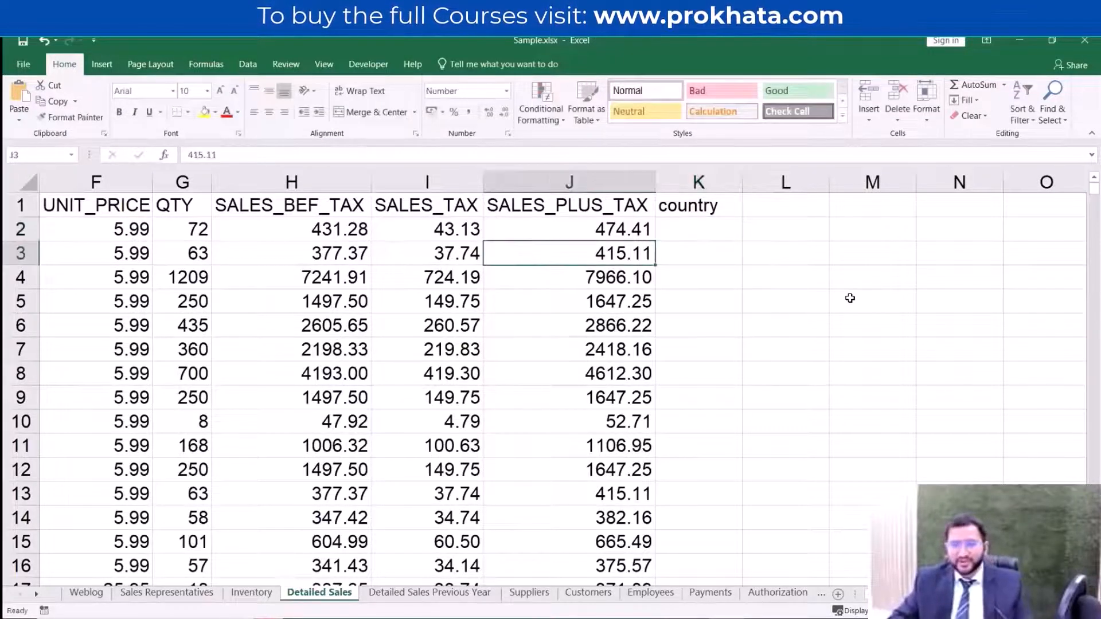
{"action": "key", "text": "ctrl+Down"}
{"action": "key", "text": "ctrl+Down"}
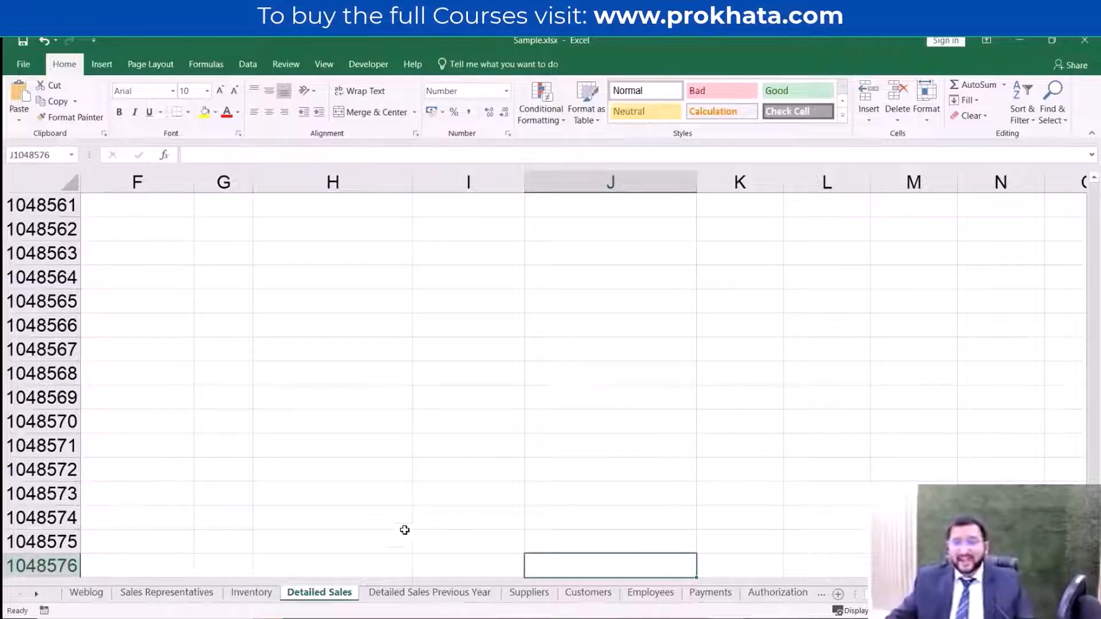
{"action": "key", "text": "ctrl+Up"}
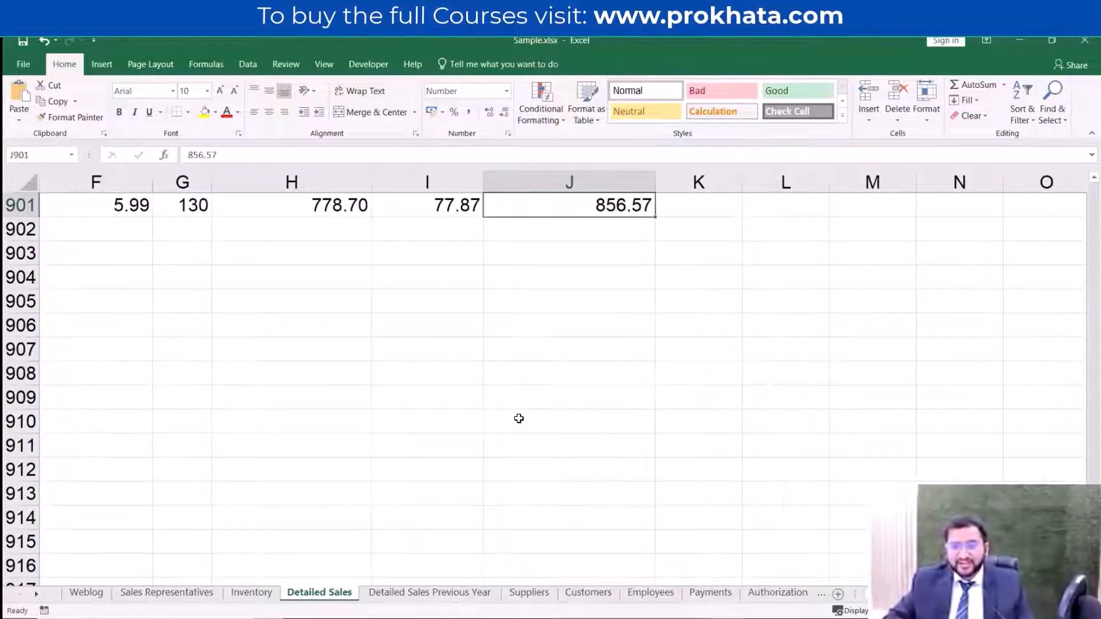
{"action": "key", "text": "Up"}
{"action": "key", "text": "Up"}
{"action": "key", "text": "Up"}
{"action": "key", "text": "Up"}
{"action": "key", "text": "Up"}
{"action": "key", "text": "Down"}
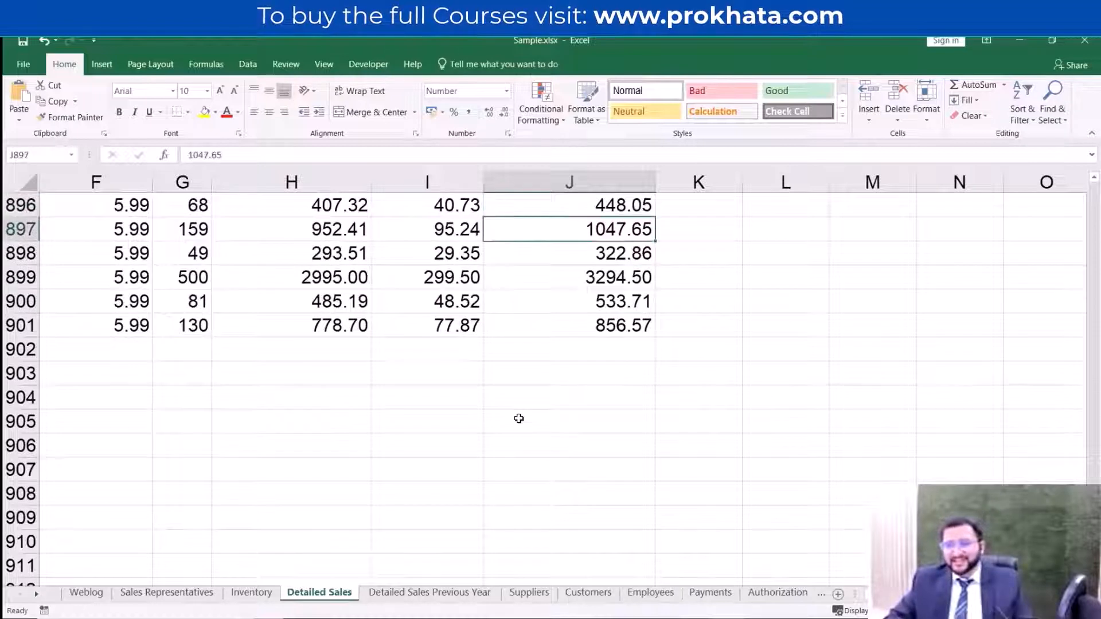
{"action": "key", "text": "Down"}
{"action": "key", "text": "Down"}
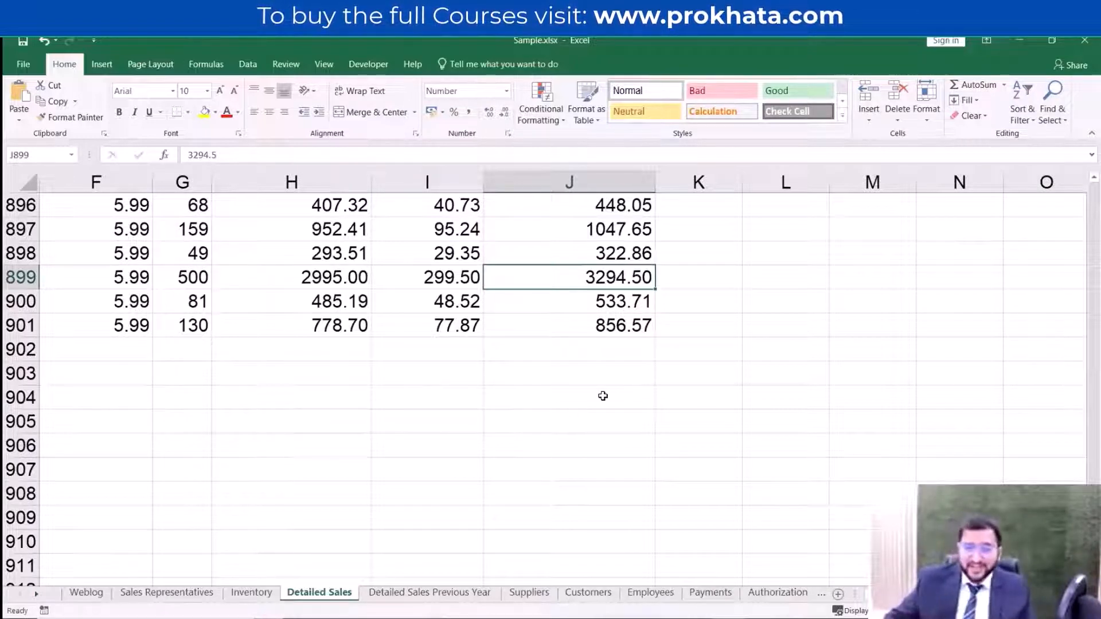
- Begin a VLOOKUP formula in cell K2, directly below the country heading on the Detailed Sales sheet
{"action": "scroll", "coordinate": [602, 393], "scroll_direction": "up", "scroll_amount": 7}
{"action": "left_click", "coordinate": [633, 372]}
{"action": "key", "text": "ctrl+Up"}
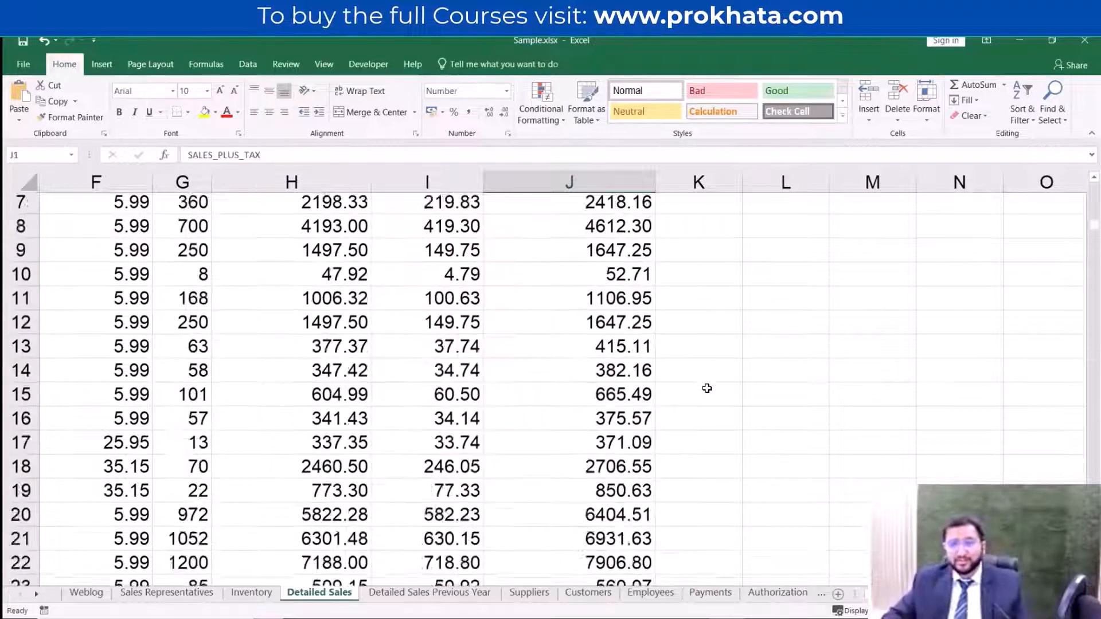
{"action": "key", "text": "Right"}
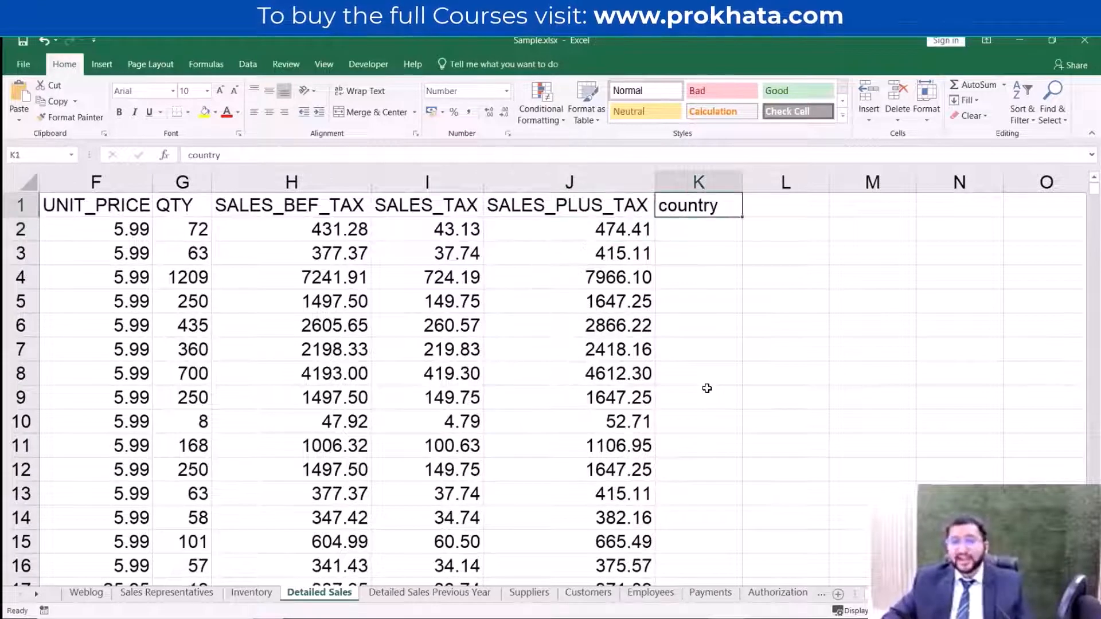
{"action": "key", "text": "Down"}
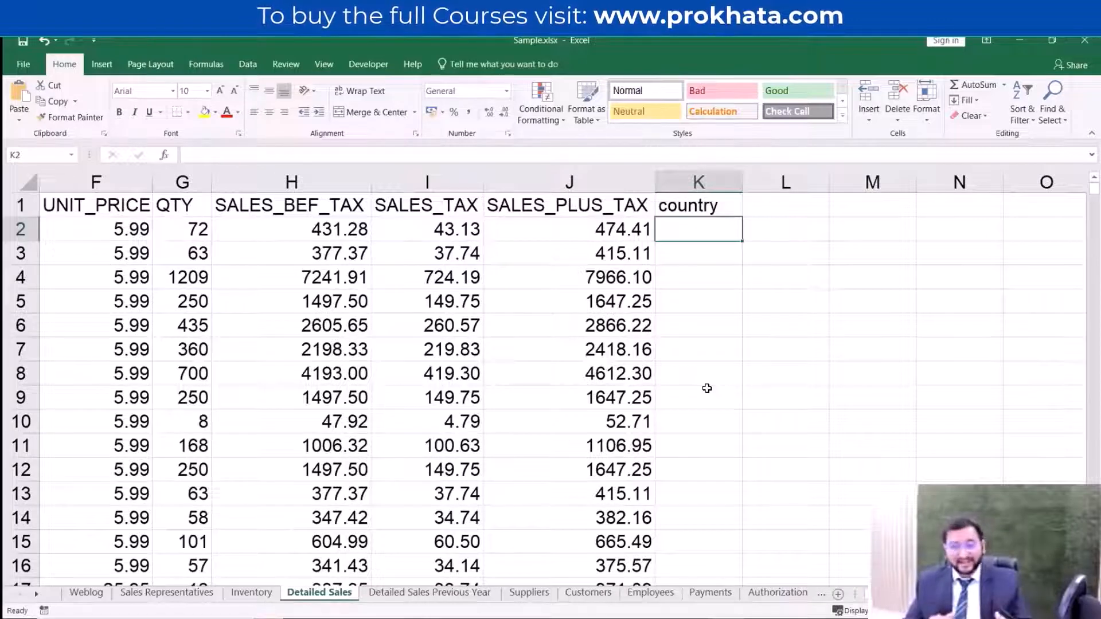
{"action": "type", "text": "=vlo"}
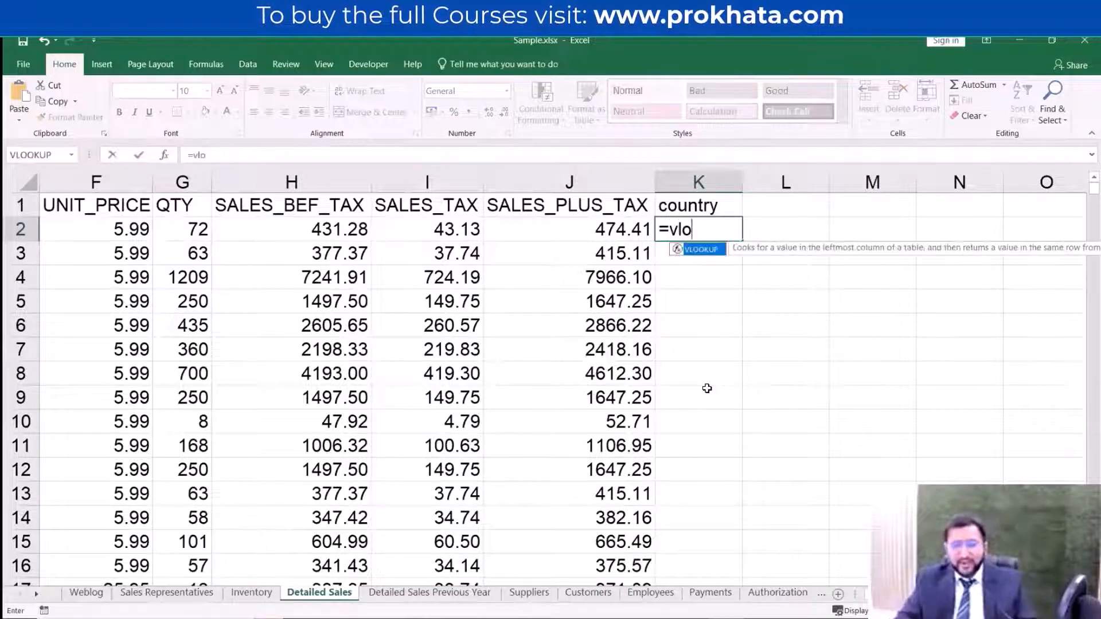
{"action": "key", "text": "Tab"}
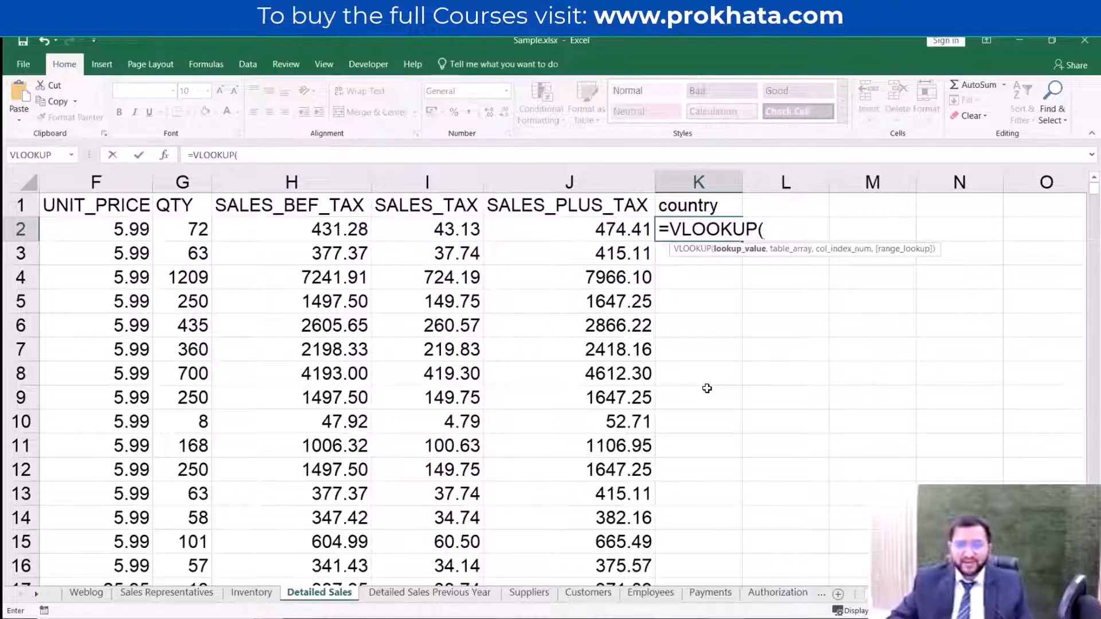
- Use the CUSTNO value in cell D2 as the lookup value of the VLOOKUP formula
{"action": "key", "text": "Left"}
{"action": "key", "text": "Left"}
{"action": "key", "text": "Left"}
{"action": "key", "text": "Left"}
{"action": "key", "text": "Left"}
{"action": "key", "text": "Left"}
{"action": "key", "text": "Left"}
{"action": "key", "text": "Left"}
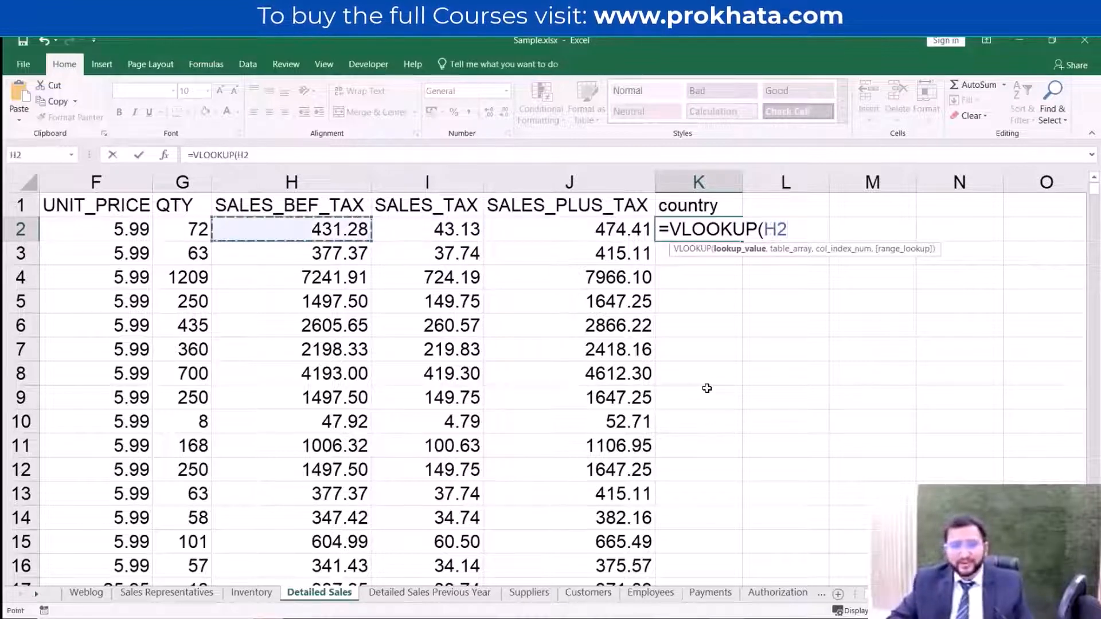
{"action": "key", "text": "Left"}
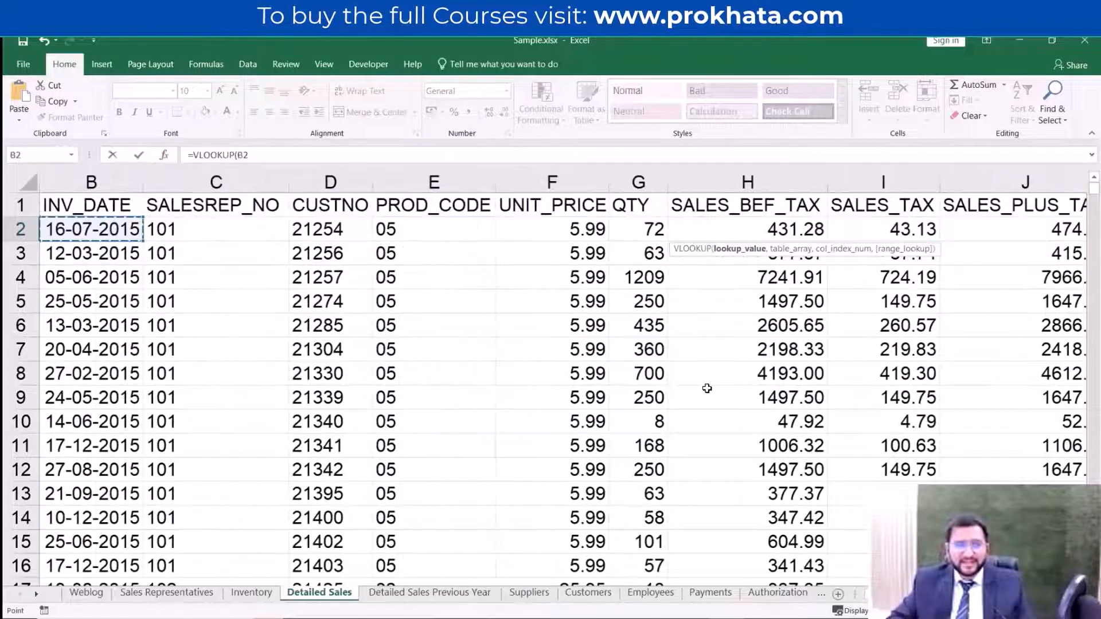
{"action": "key", "text": "Right"}
{"action": "key", "text": "Right"}
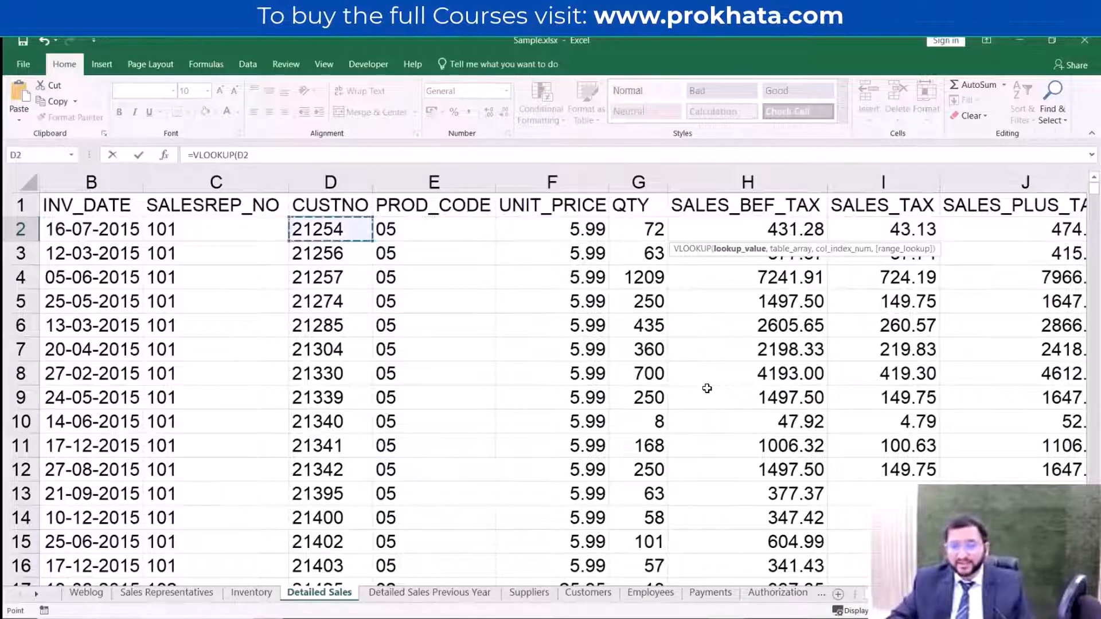
{"action": "type", "text": ","}
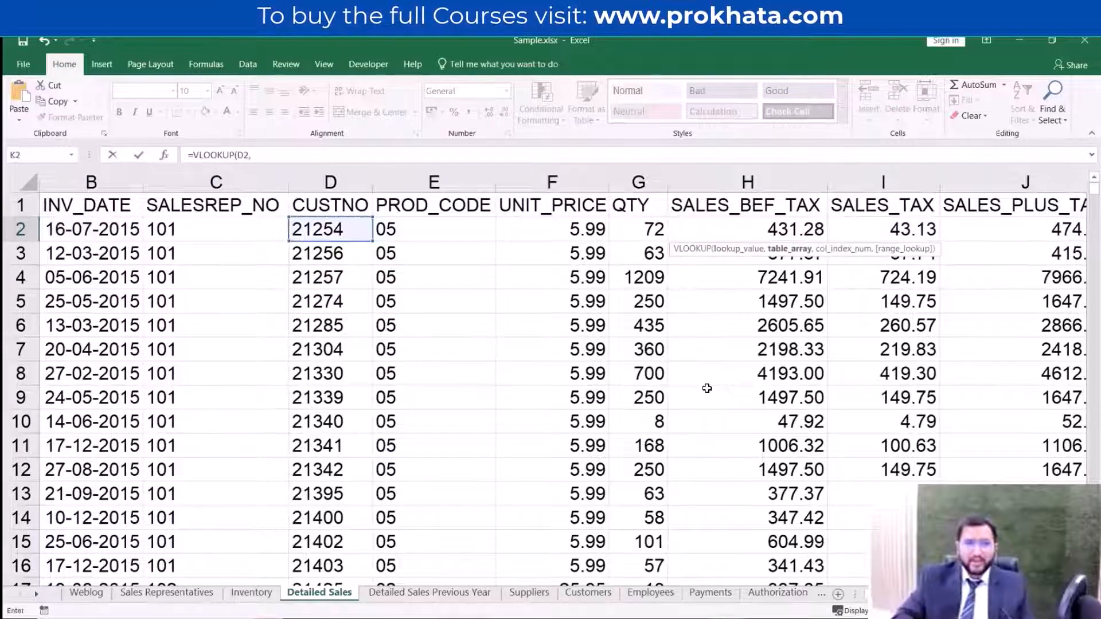
- Set the VLOOKUP table array to the whole Customers table with absolute references, Customers!$A$1:$G$315
{"action": "left_click", "coordinate": [587, 593]}
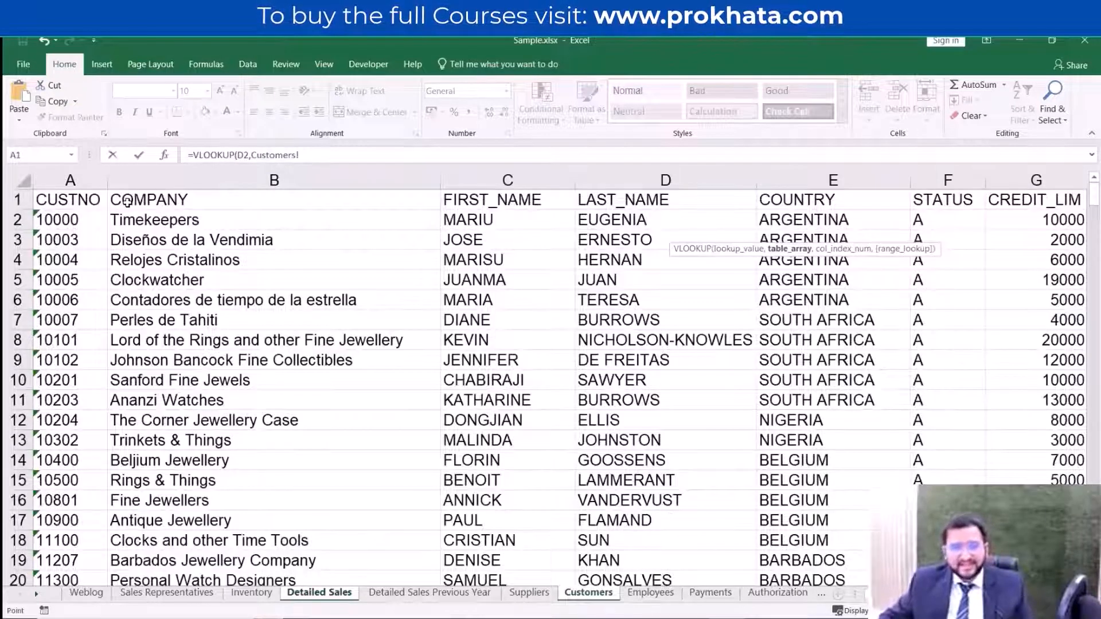
{"action": "left_click", "coordinate": [52, 204]}
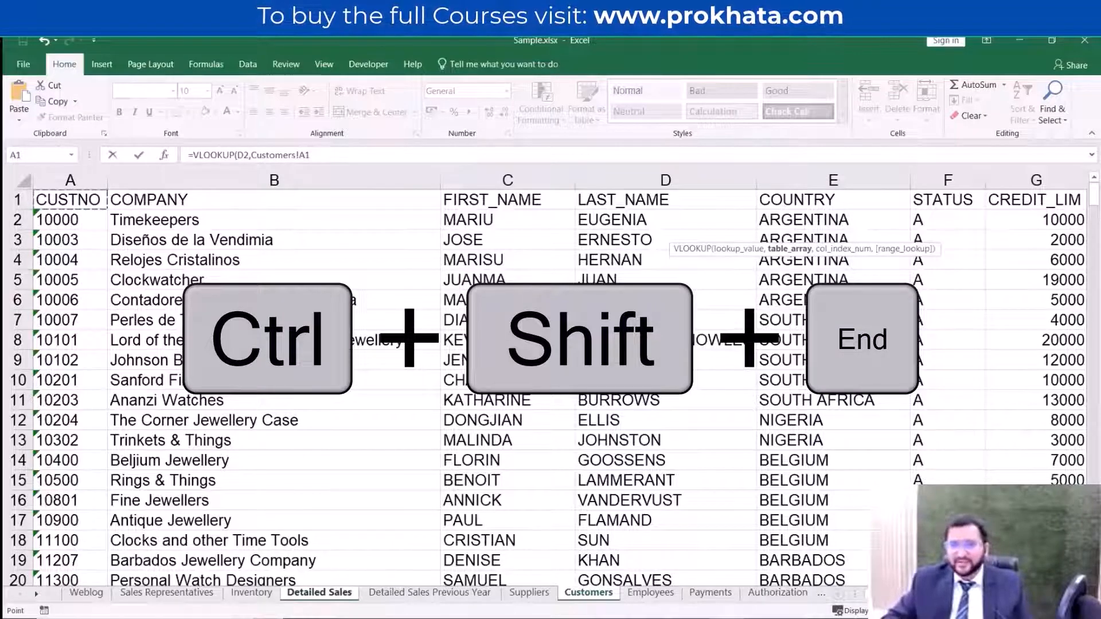
{"action": "key", "text": "ctrl+shift+End"}
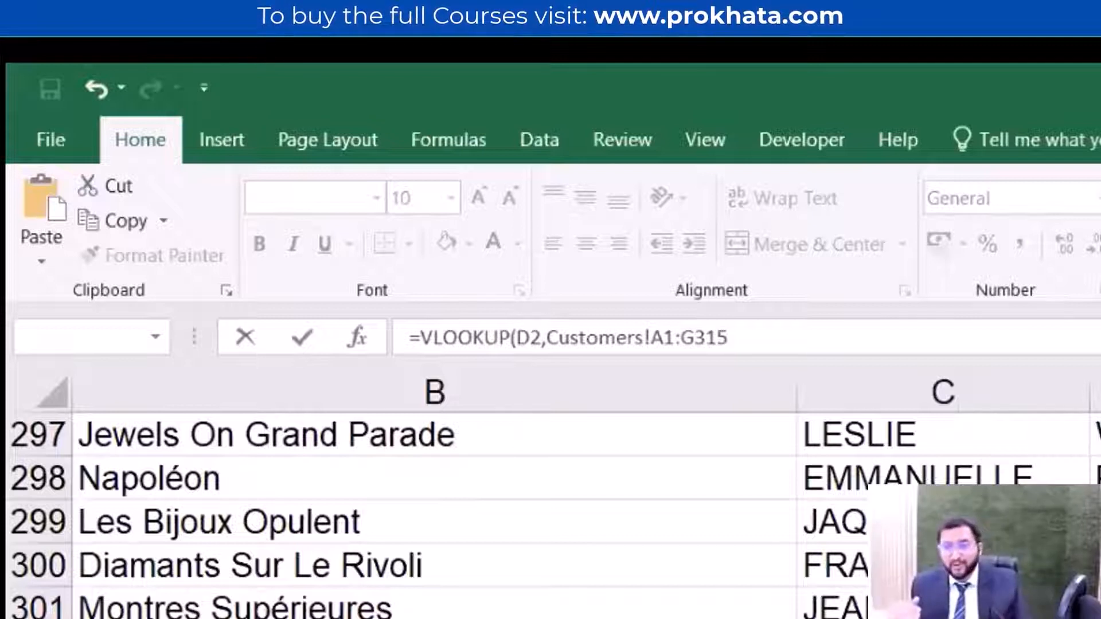
{"action": "key", "text": "F4"}
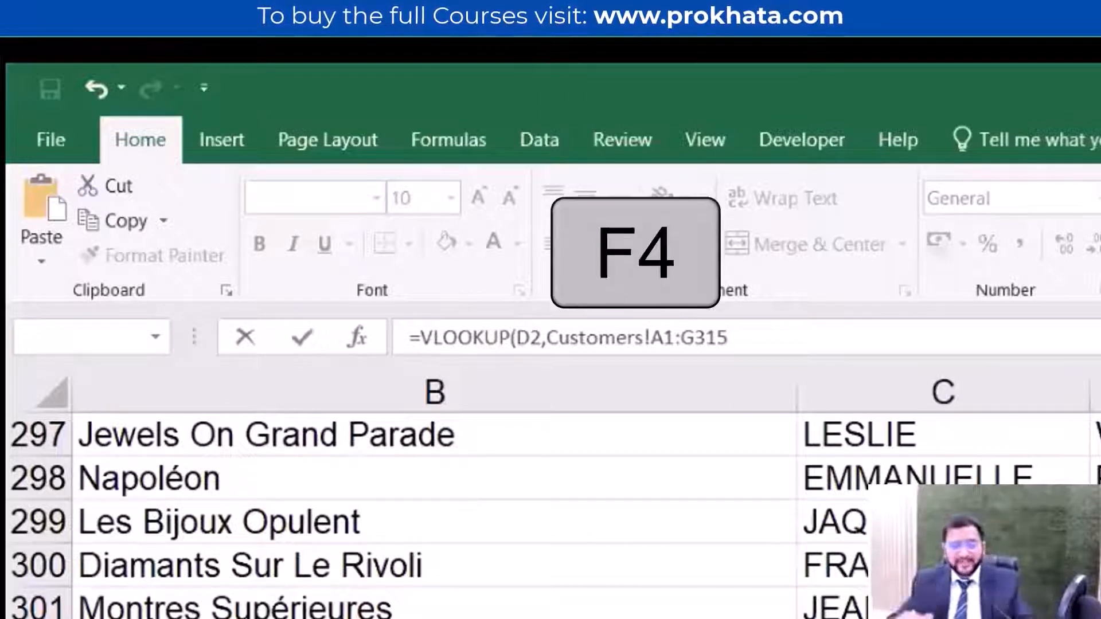
{"action": "key", "text": "F4"}
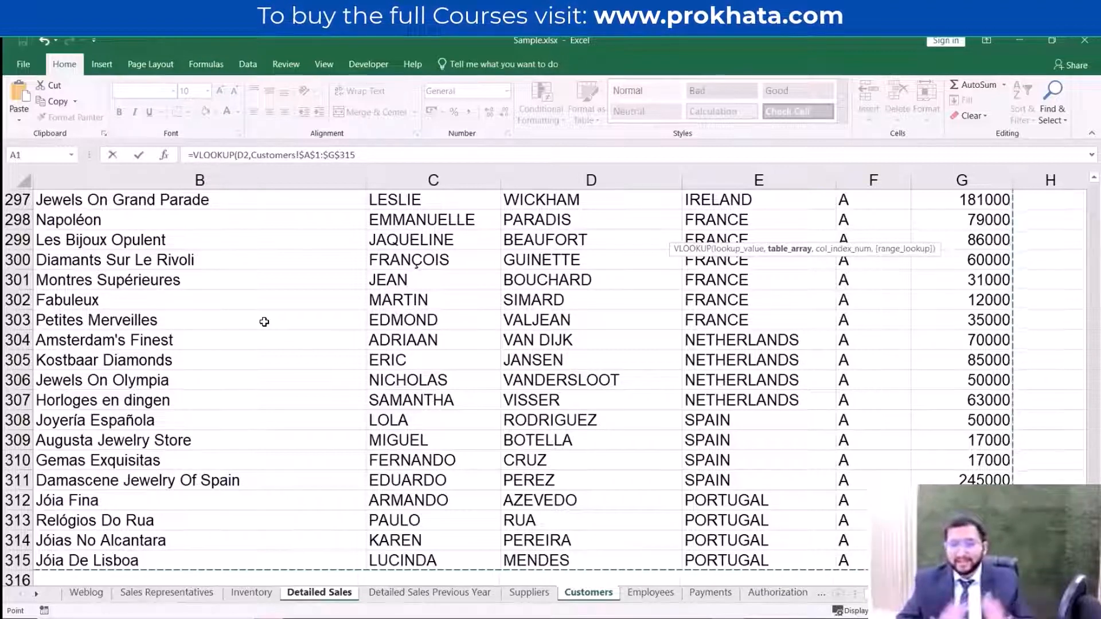
- Complete the VLOOKUP formula in K2 with column index number 5 and range lookup 0
{"action": "type", "text": ","}
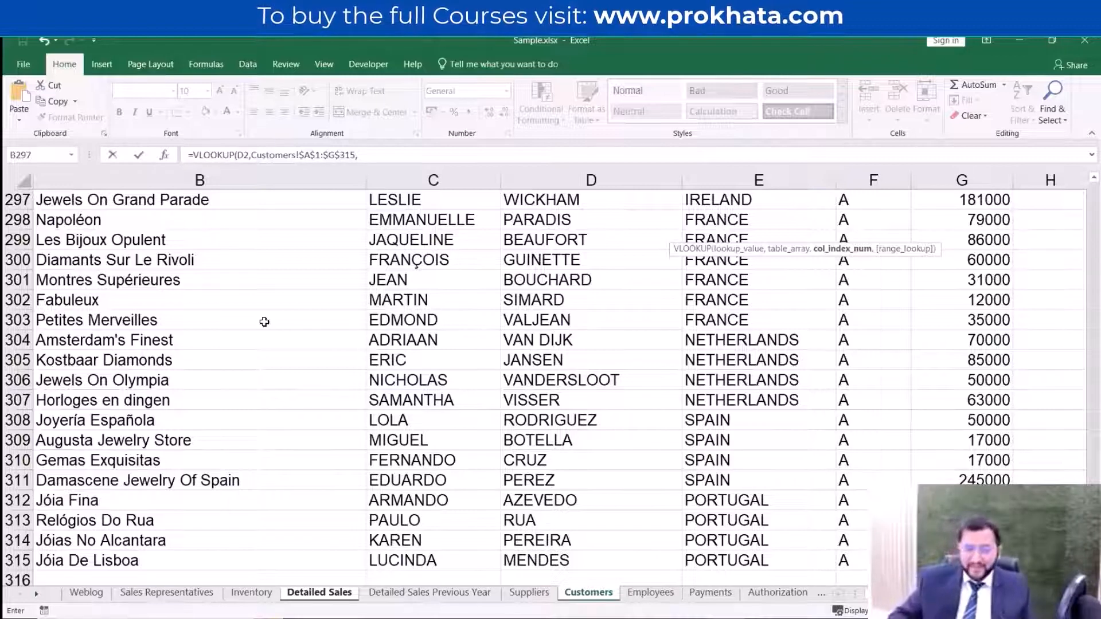
{"action": "type", "text": "5"}
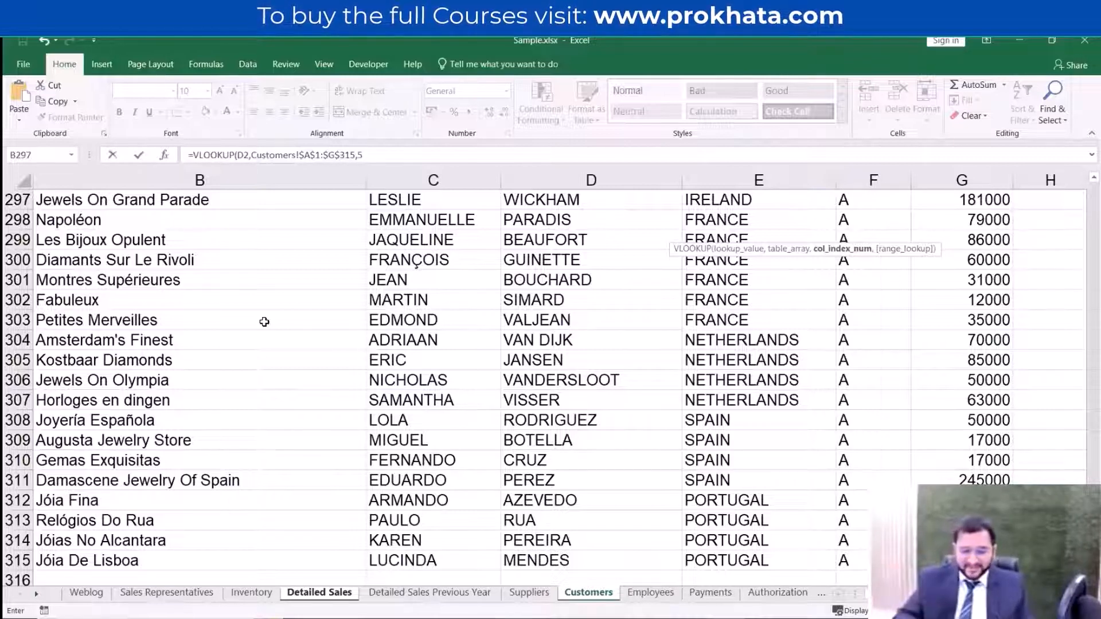
{"action": "type", "text": ",0"}
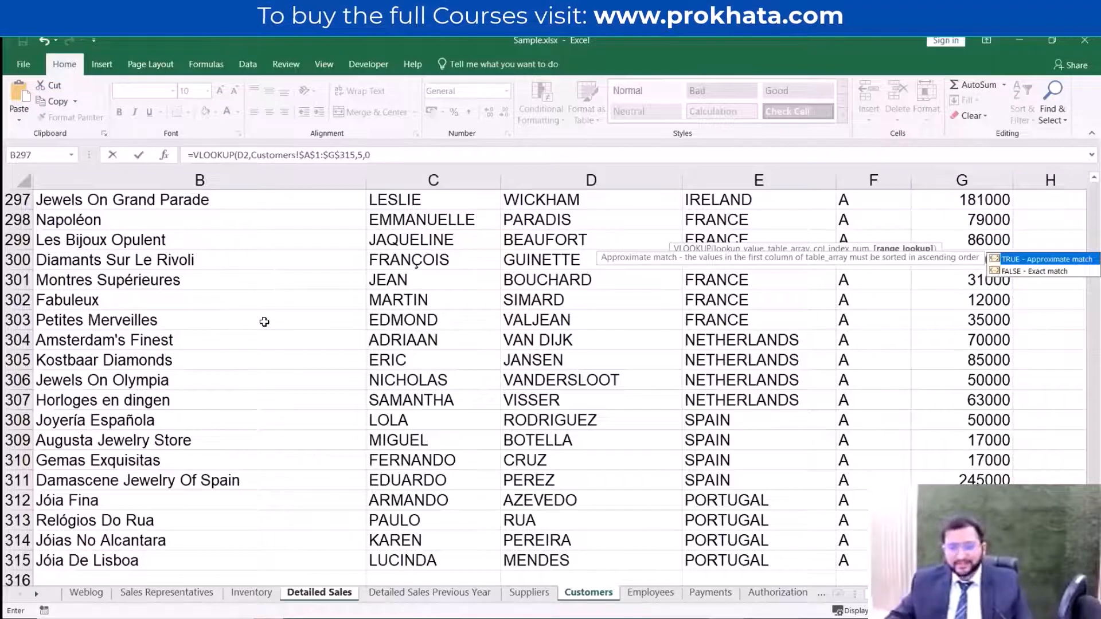
{"action": "key", "text": "Return"}
{"action": "key", "text": "Up"}
{"action": "key", "text": "Right"}
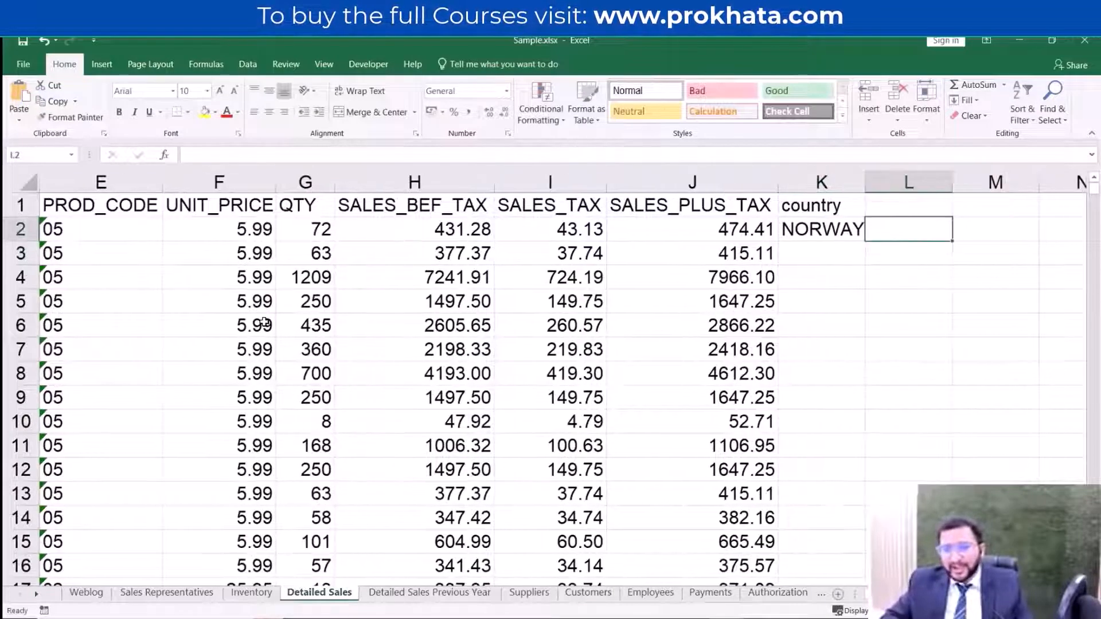
{"action": "key", "text": "Left"}
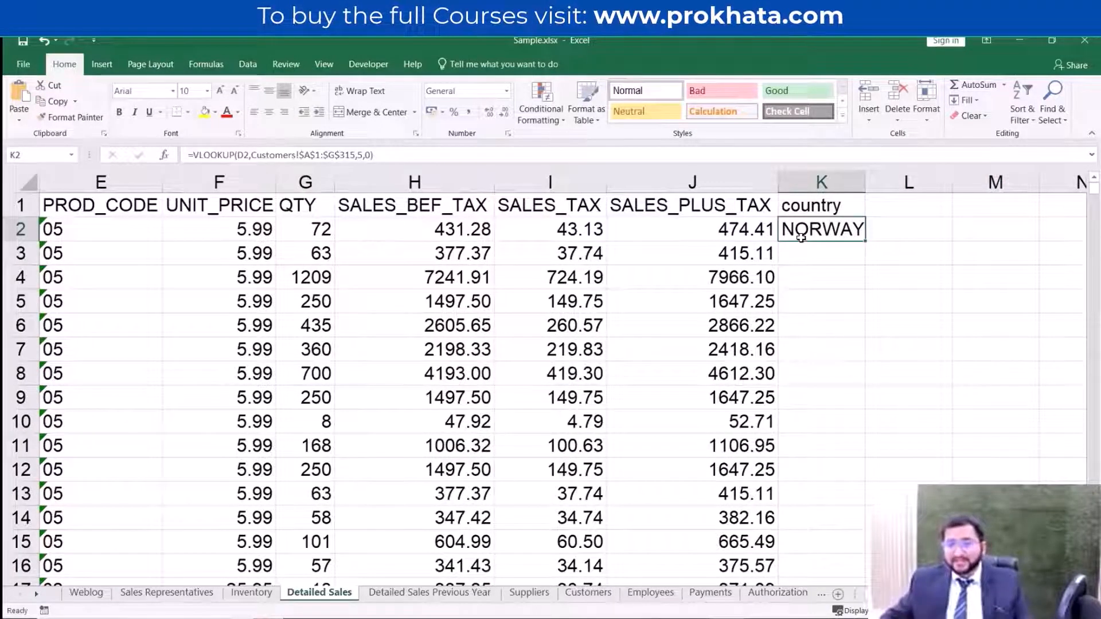
- Fill the VLOOKUP formula from K2 down the country column and check the results further down the sheet
{"action": "double_click", "coordinate": [864, 243]}
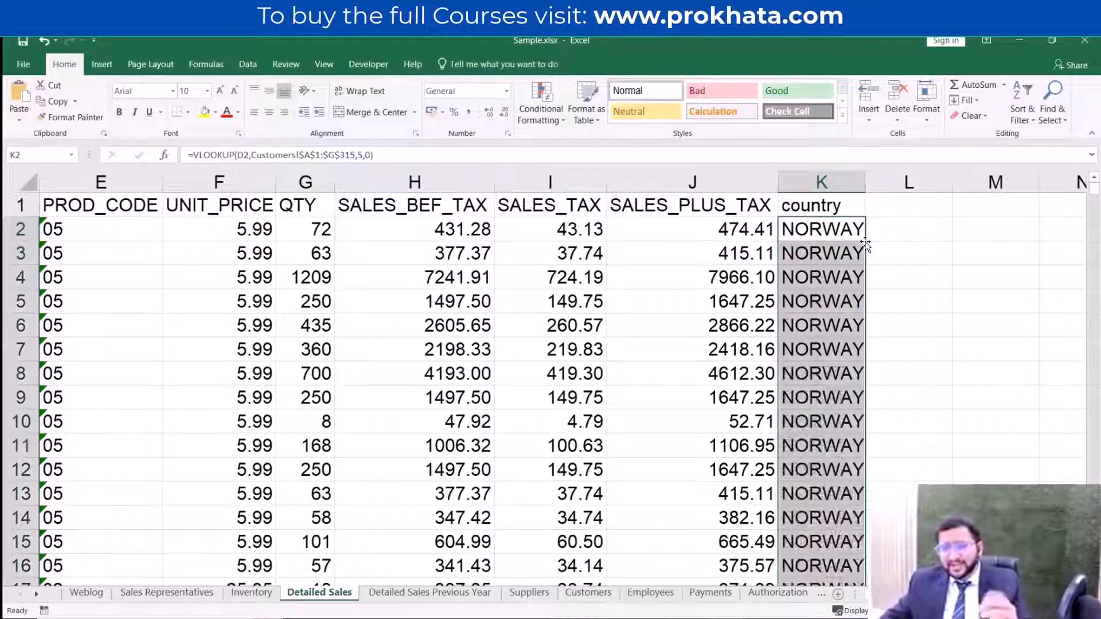
{"action": "scroll", "coordinate": [848, 275], "scroll_direction": "down", "scroll_amount": 18}
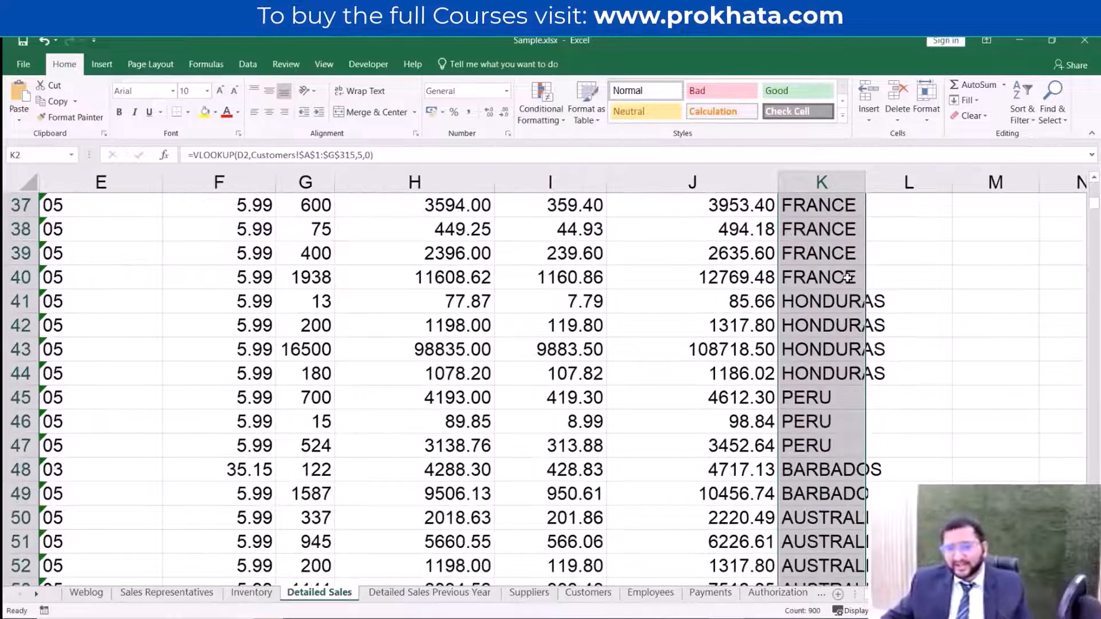
{"action": "scroll", "coordinate": [849, 281], "scroll_direction": "down", "scroll_amount": 7}
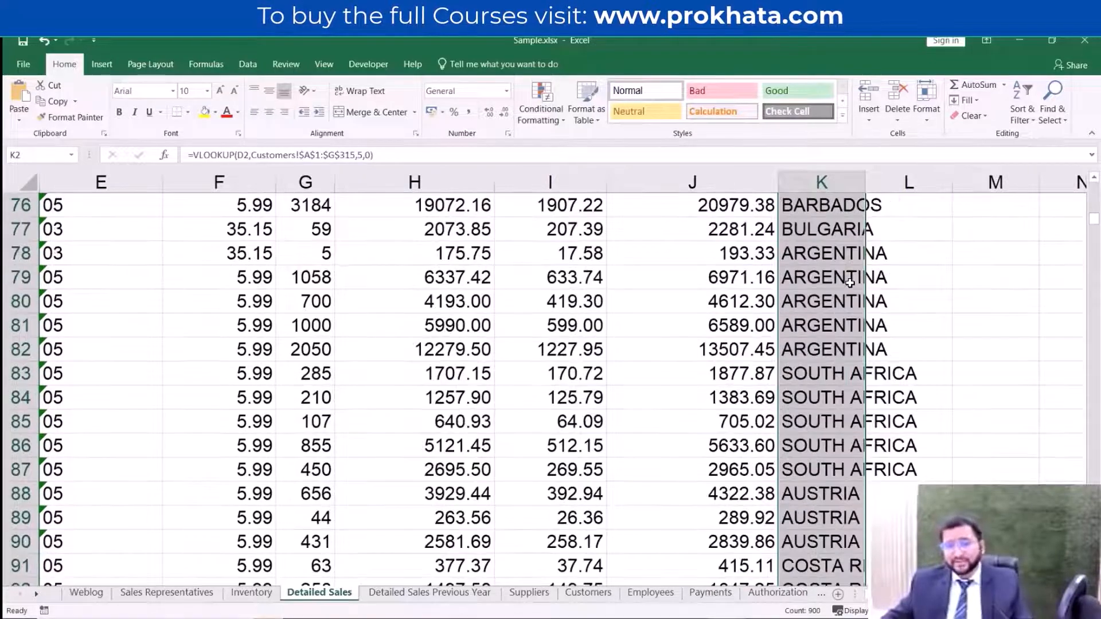
{"action": "left_click", "coordinate": [844, 305]}
{"action": "scroll", "coordinate": [844, 304], "scroll_direction": "up", "scroll_amount": 20}
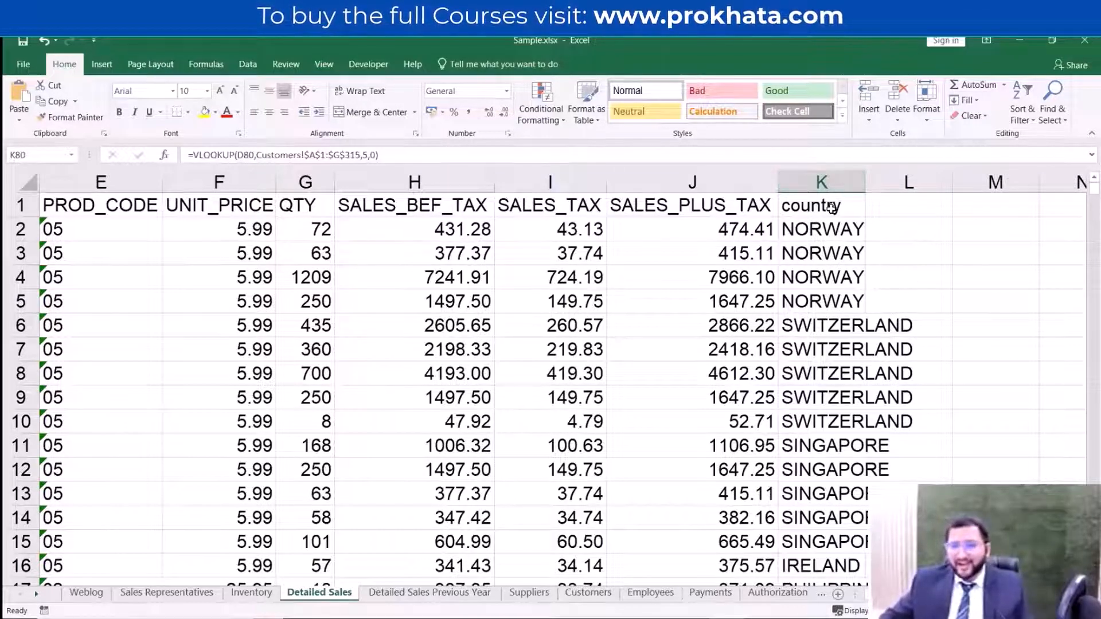
- Clear all contents of country column K on the Detailed Sales sheet and save the workbook
{"action": "key", "text": "ctrl+space"}
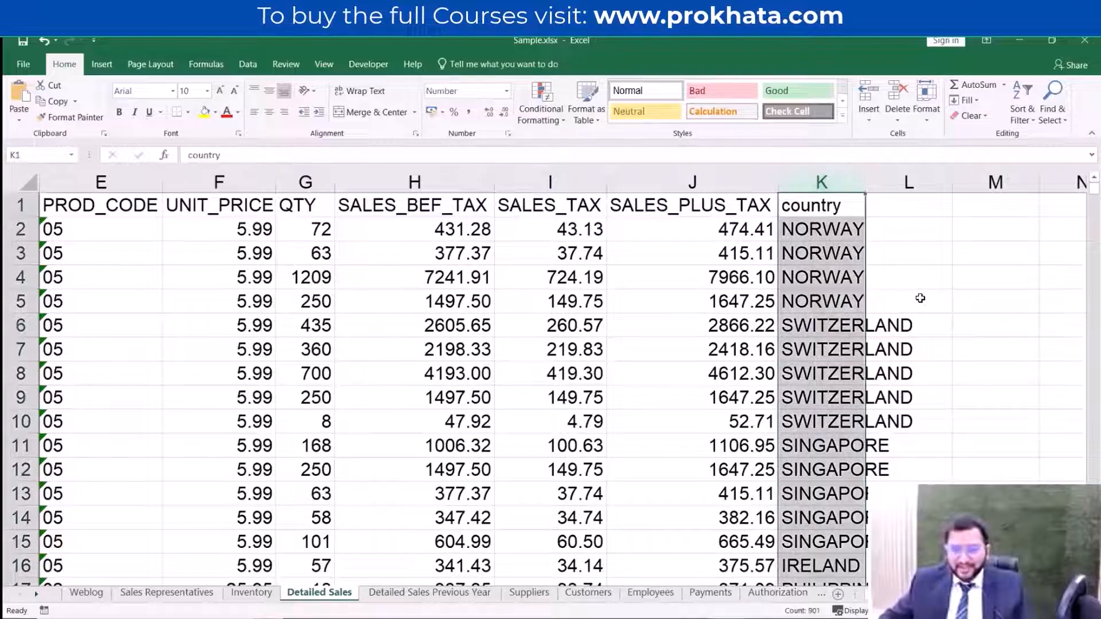
{"action": "key", "text": "Delete"}
{"action": "left_click", "coordinate": [900, 276]}
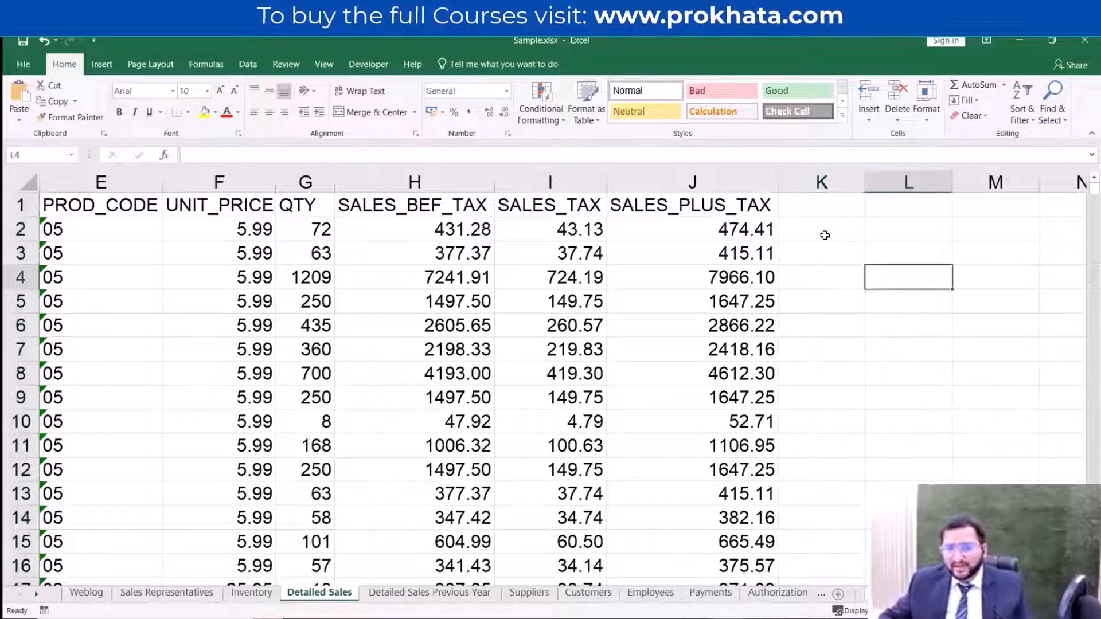
{"action": "left_click", "coordinate": [810, 225]}
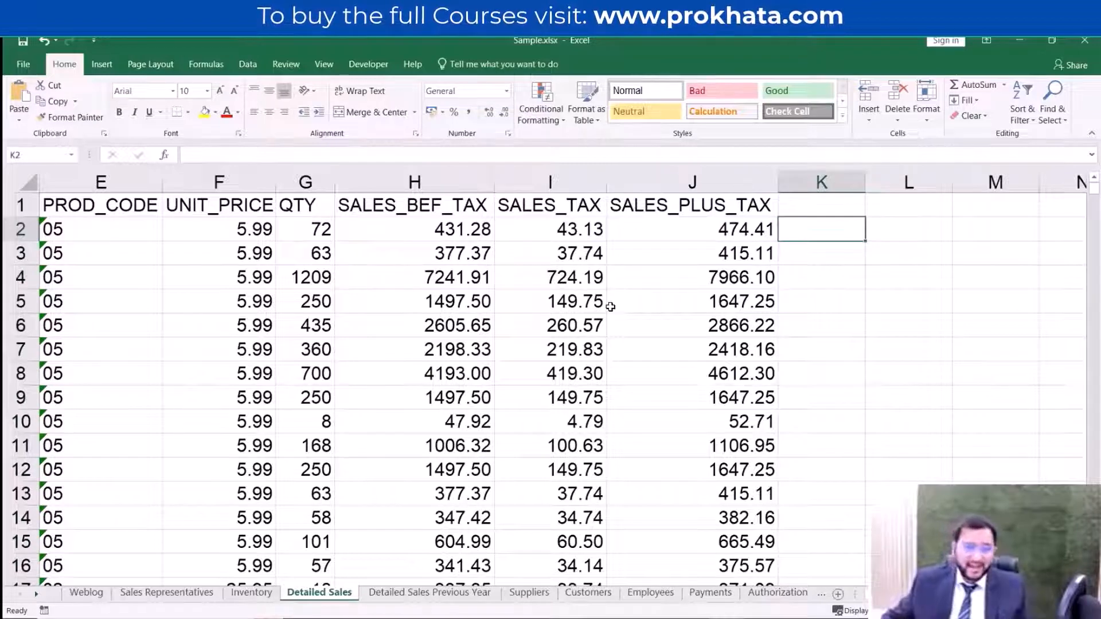
{"action": "scroll", "coordinate": [788, 499], "scroll_direction": "left", "scroll_amount": 2}
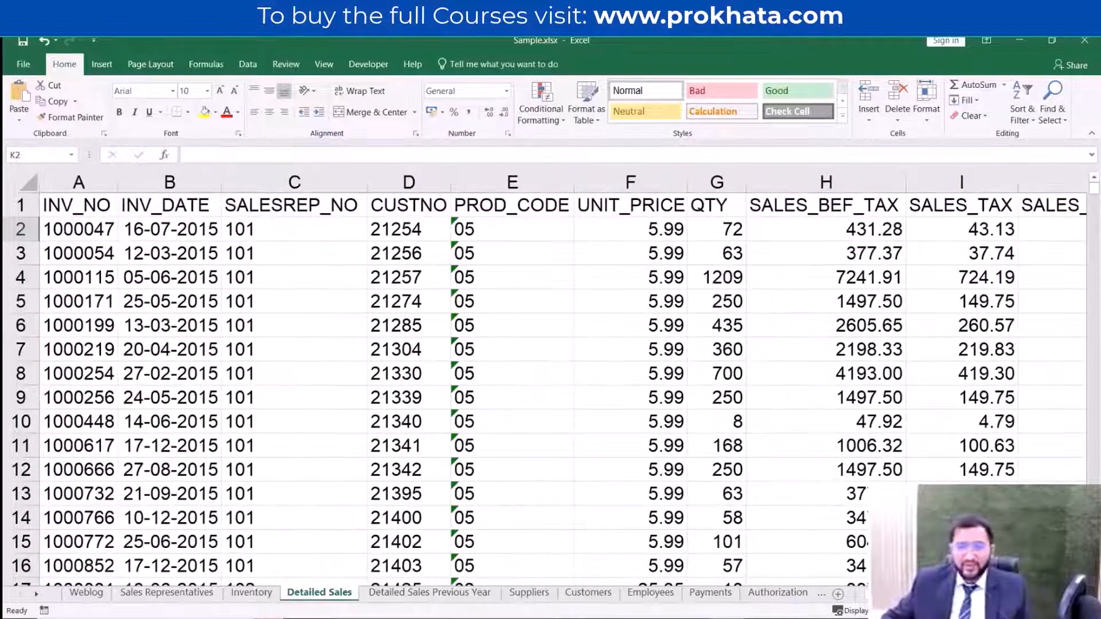
{"action": "left_click", "coordinate": [23, 42]}
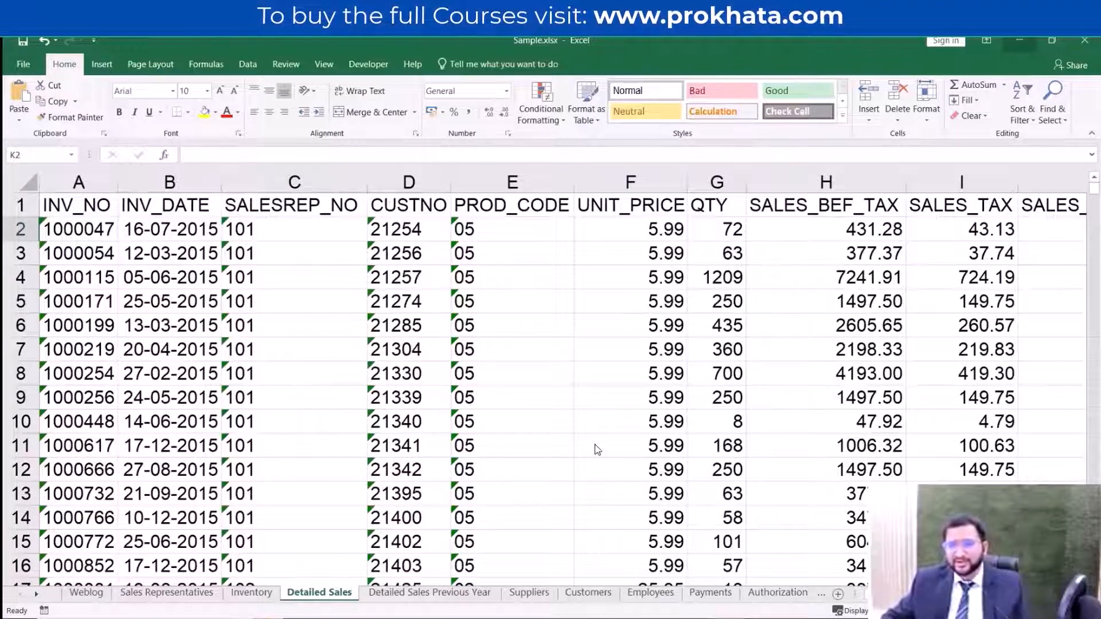
- Switch away from Excel and close the open Tableau workbook Book1, saving its changes
{"action": "key", "text": "alt+Tab"}
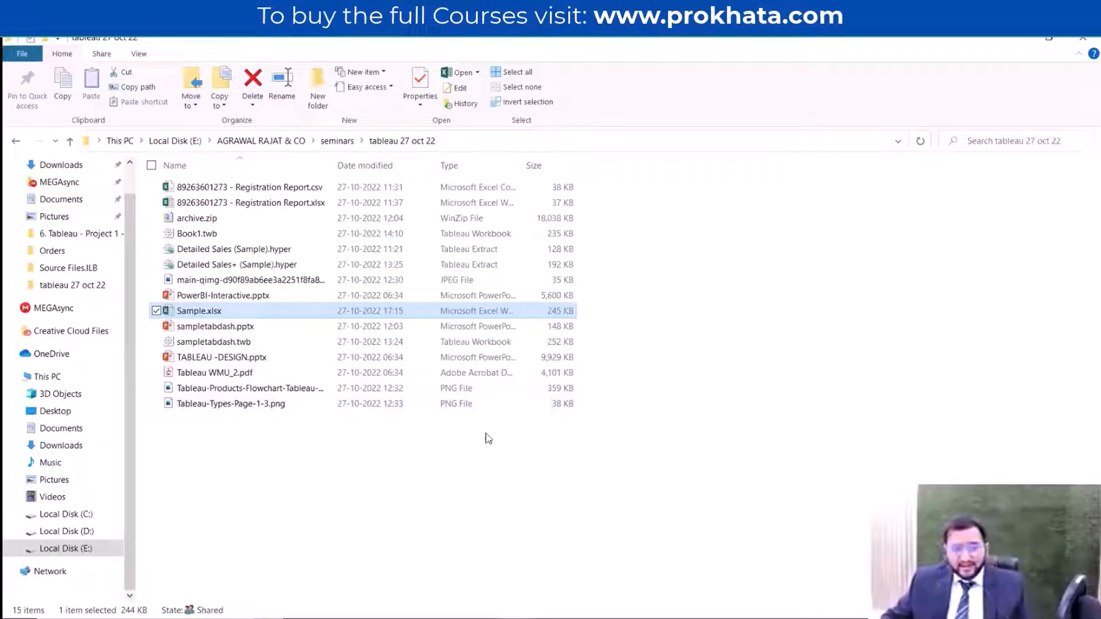
{"action": "mouse_move", "coordinate": [657, 618]}
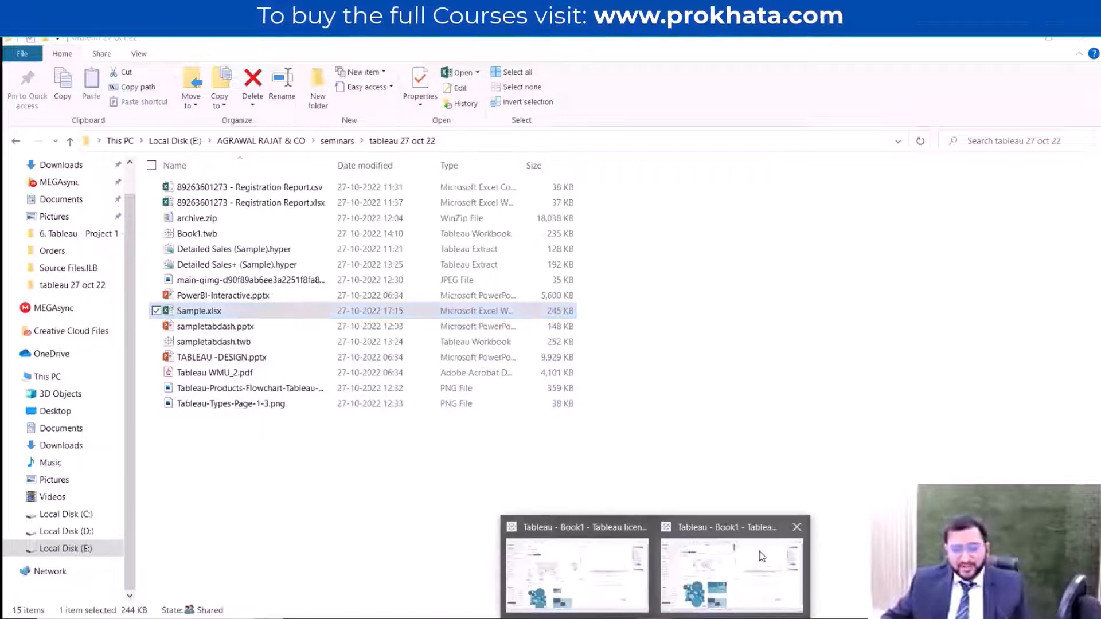
{"action": "left_click", "coordinate": [773, 537]}
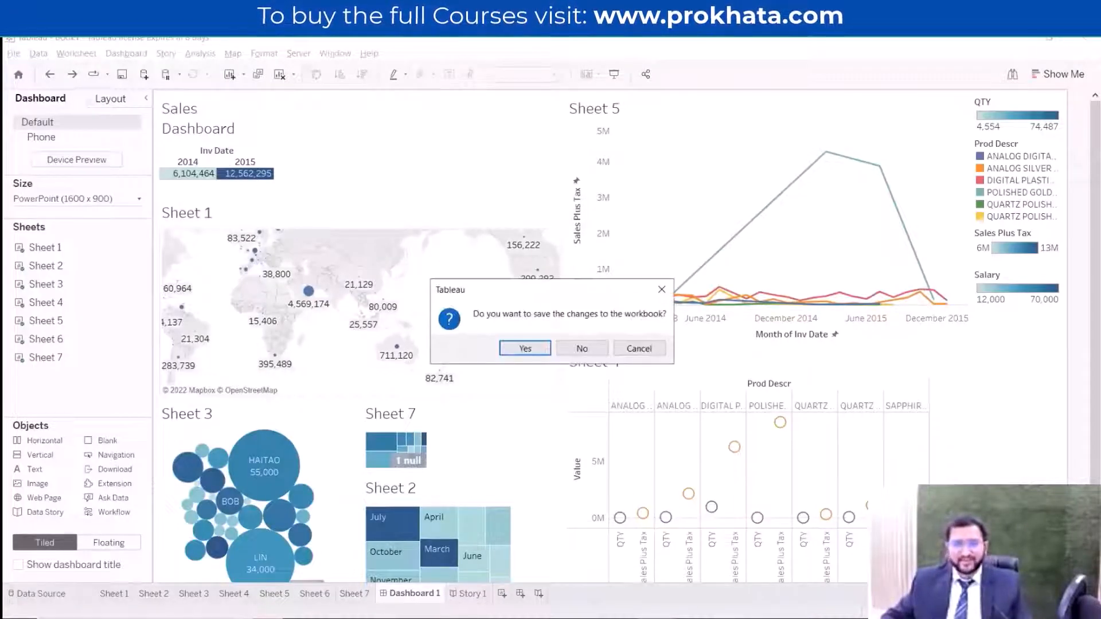
{"action": "left_click", "coordinate": [546, 350]}
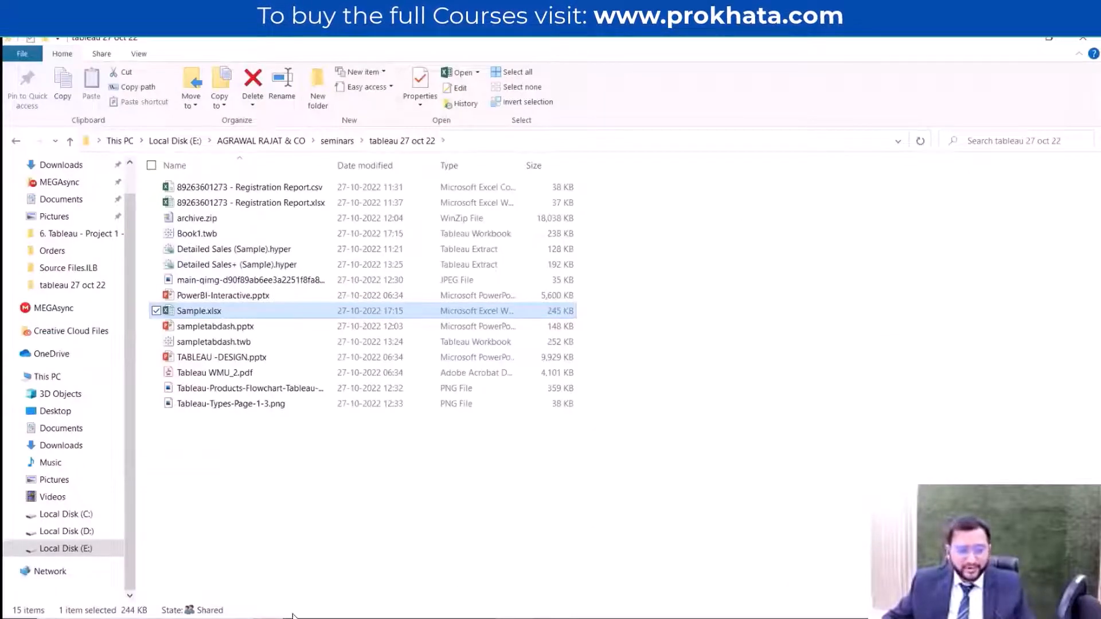
- Launch Tableau 2022.3 and continue with the trial
{"action": "left_click", "coordinate": [292, 616]}
{"action": "type", "text": "ta"}
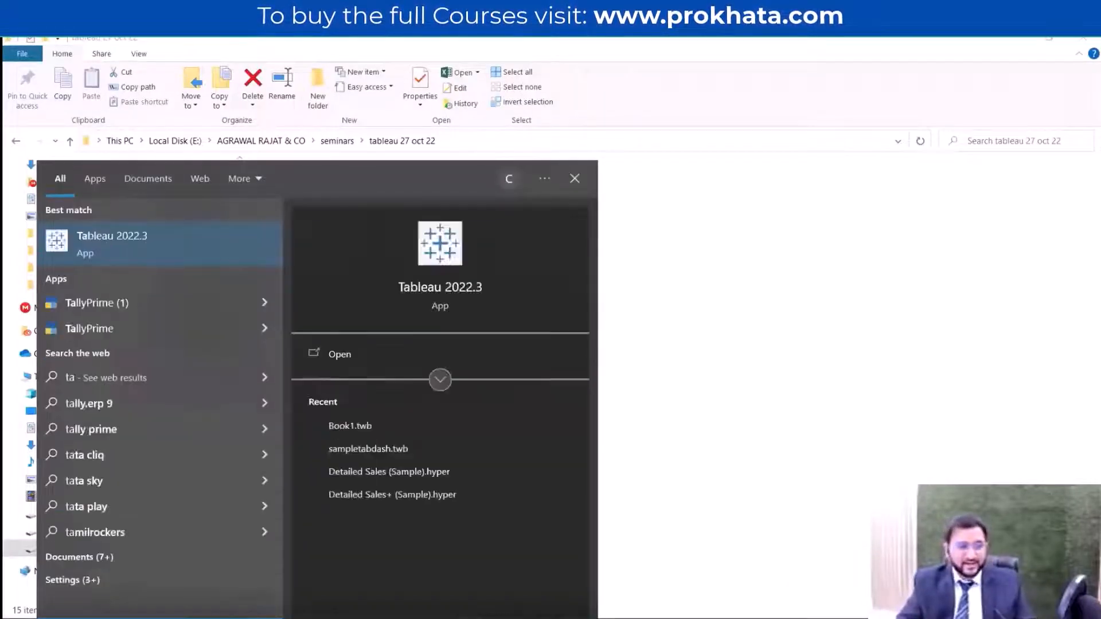
{"action": "type", "text": "b"}
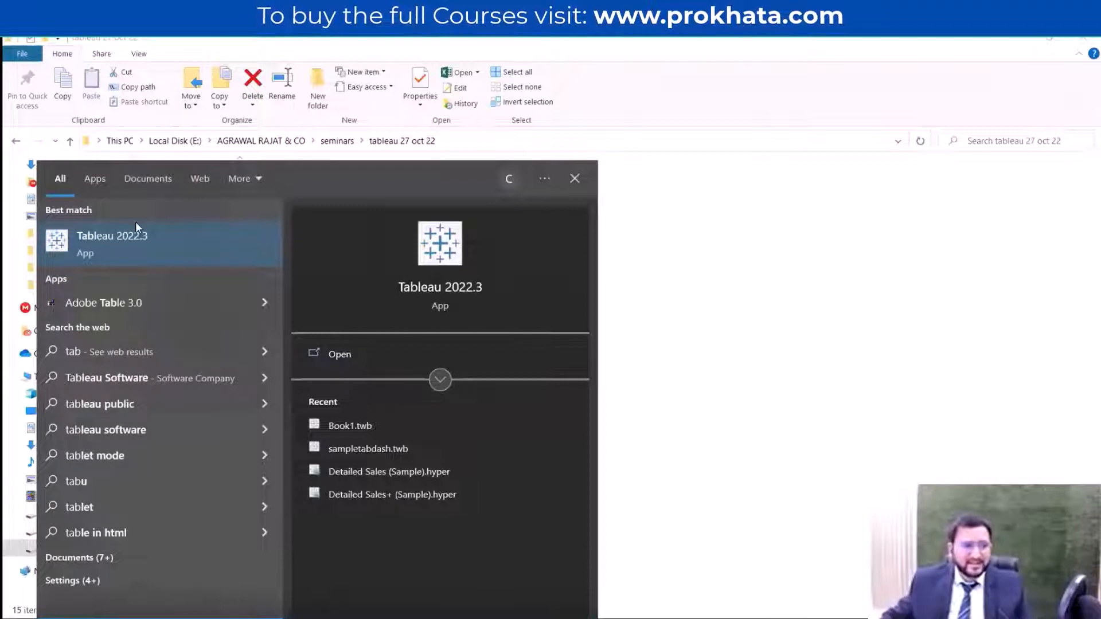
{"action": "left_click", "coordinate": [183, 246]}
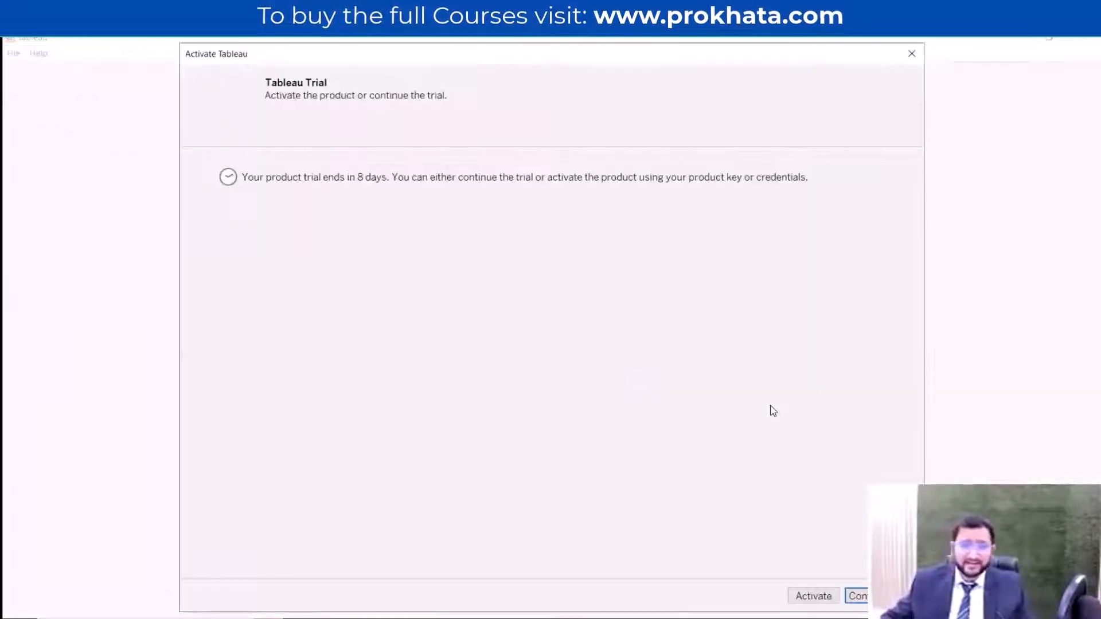
{"action": "left_click", "coordinate": [850, 596]}
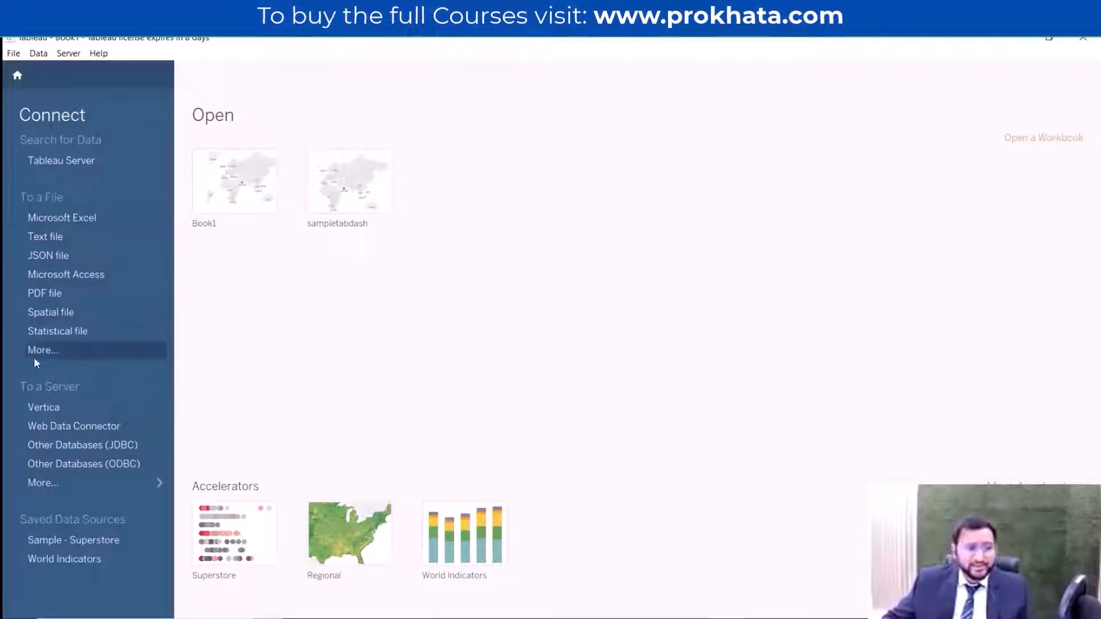
- Examine the additional file types and the full list of server connectors that Tableau offers as data sources
{"action": "left_click", "coordinate": [49, 351]}
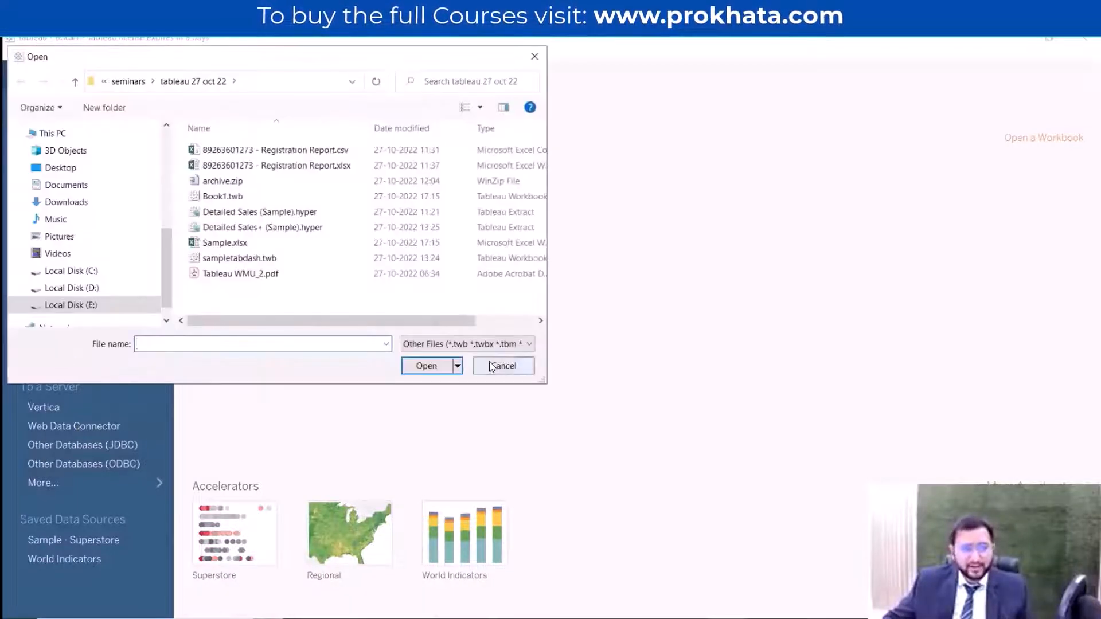
{"action": "left_click", "coordinate": [503, 366]}
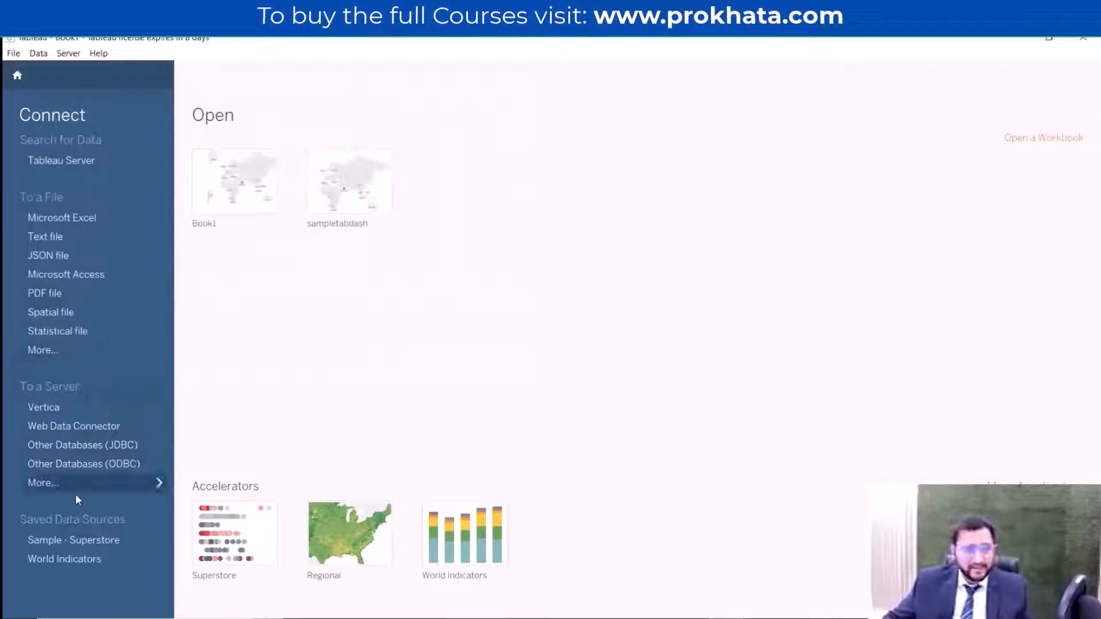
{"action": "left_click", "coordinate": [110, 487]}
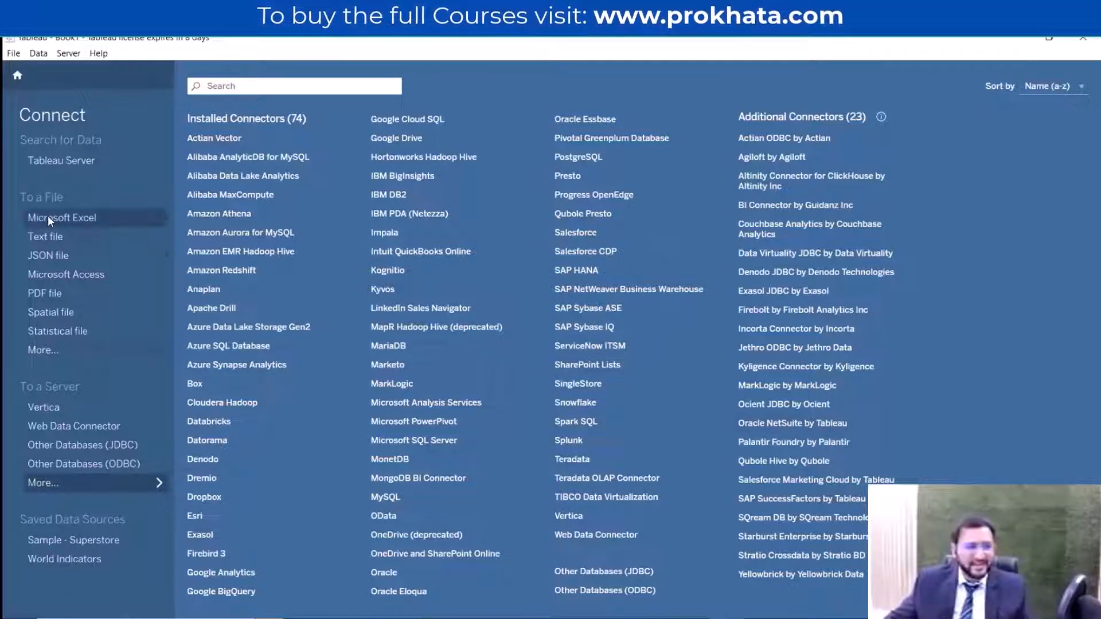
- Connect to the Microsoft Excel workbook Sample.xlsx from the Source Files.ILB folder
{"action": "left_click", "coordinate": [87, 219]}
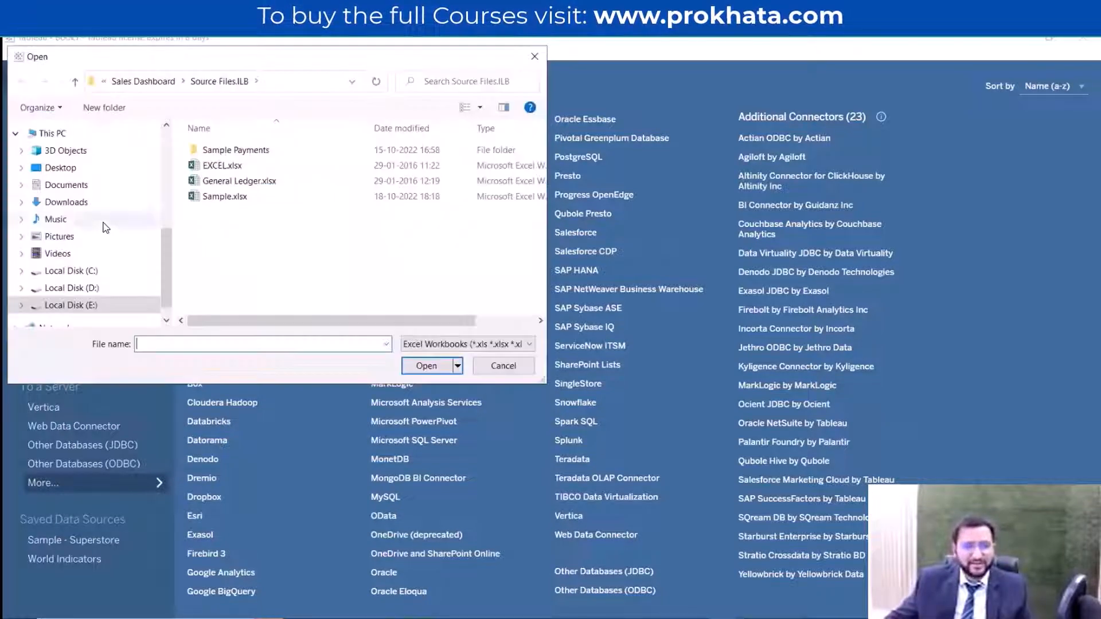
{"action": "left_click", "coordinate": [220, 199]}
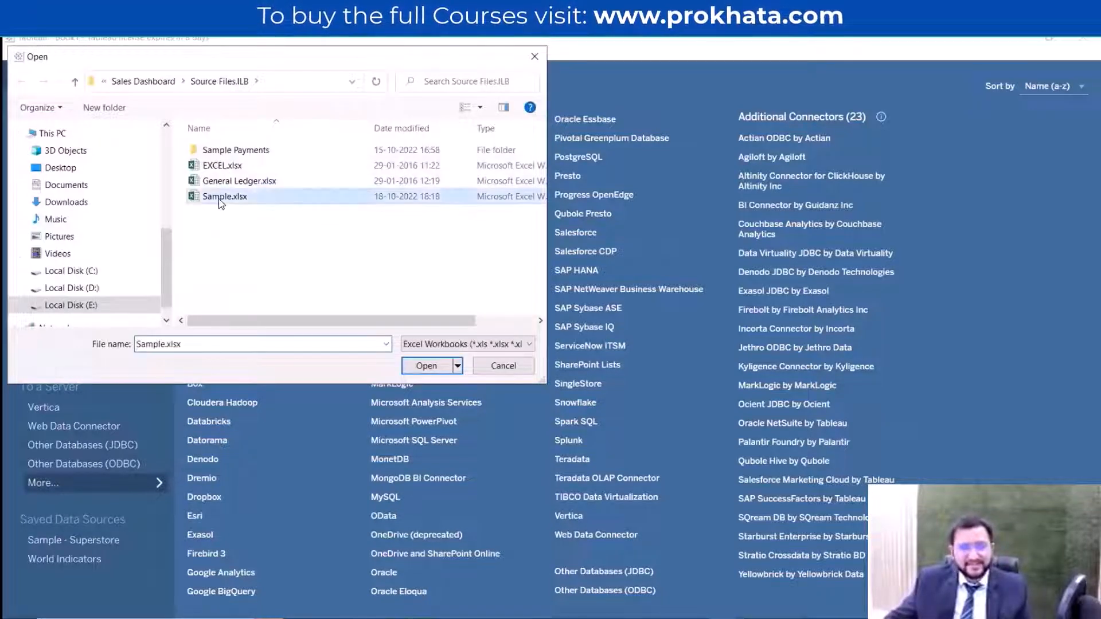
{"action": "left_click", "coordinate": [429, 365]}
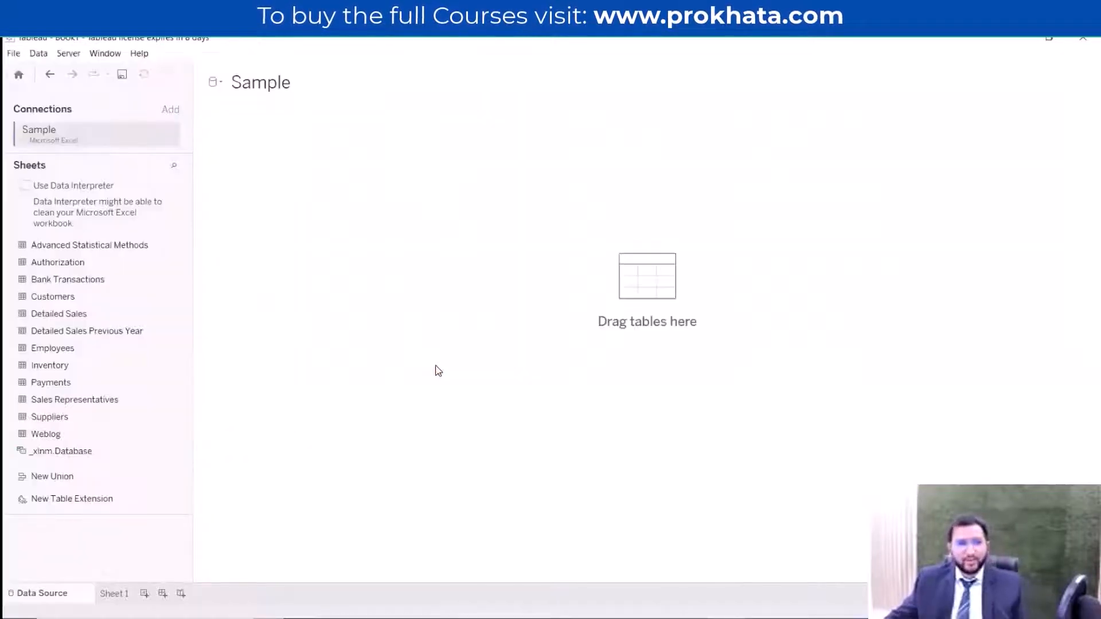
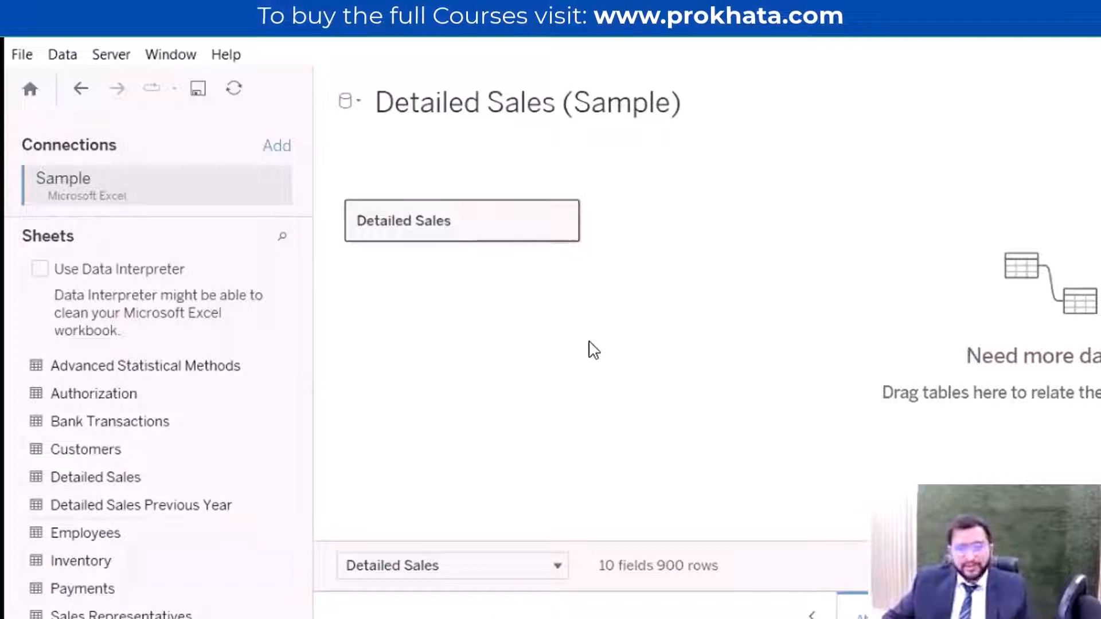
- Add the Customers table to the data model beside Detailed Sales so the two tables are related
{"action": "left_click", "coordinate": [107, 457]}
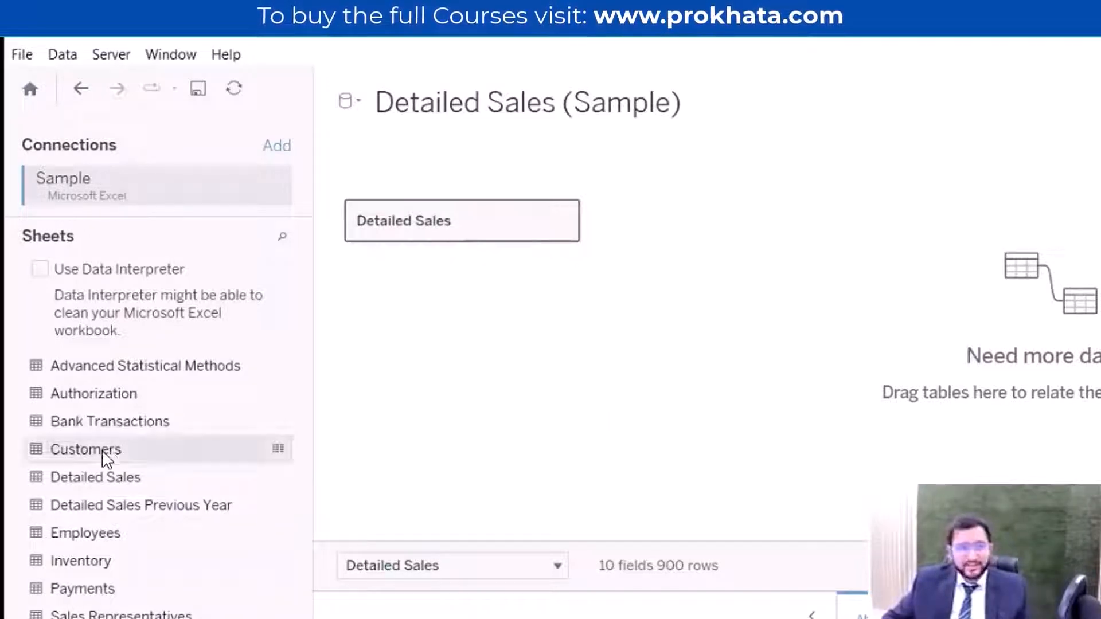
{"action": "double_click", "coordinate": [107, 457]}
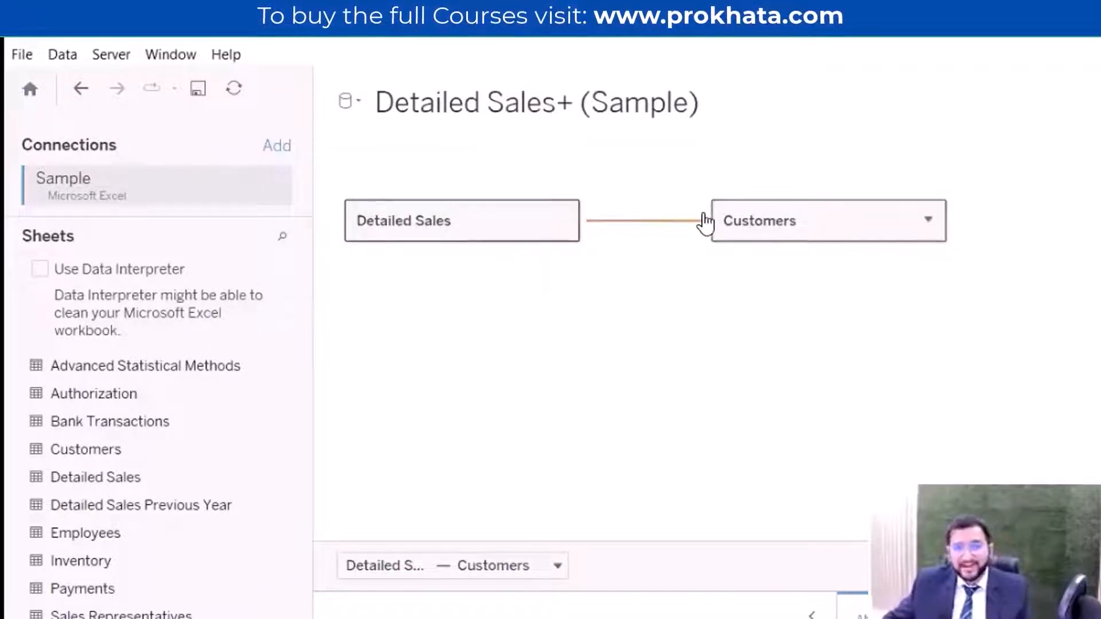
{"action": "mouse_move", "coordinate": [647, 234]}
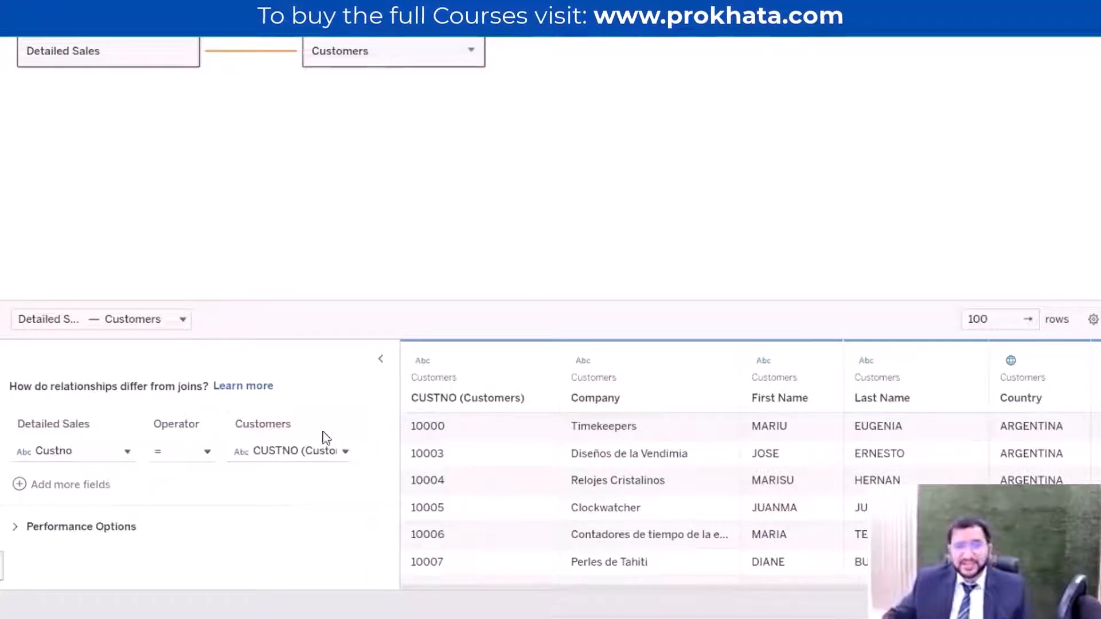
- Review the field previews of the Customers and Detailed Sales tables and the relationship that links them
{"action": "left_click", "coordinate": [373, 52]}
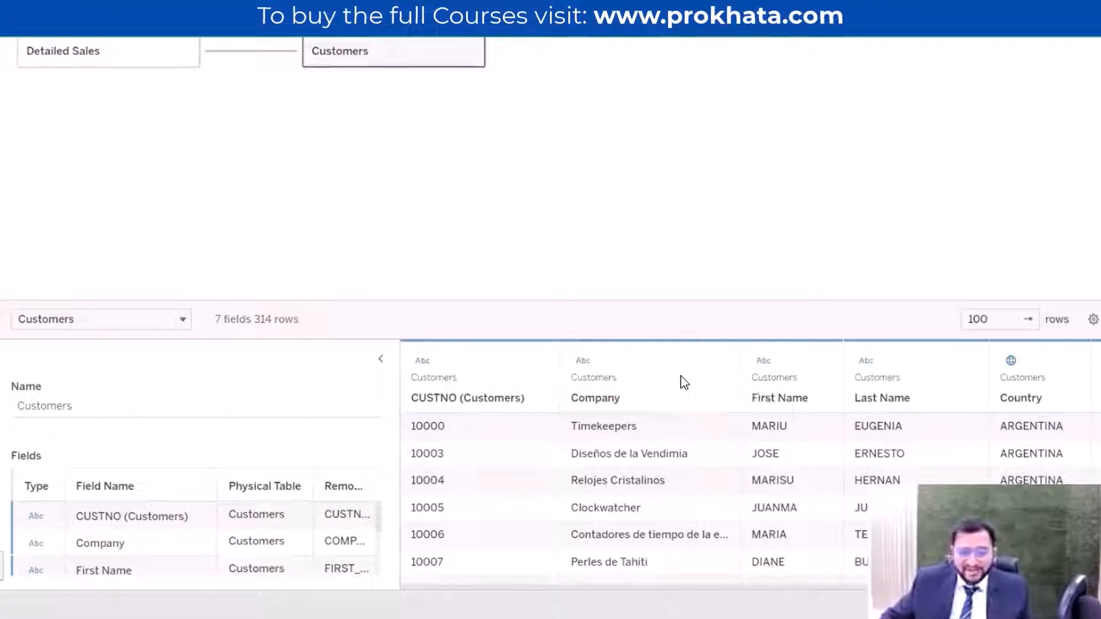
{"action": "left_click", "coordinate": [136, 50]}
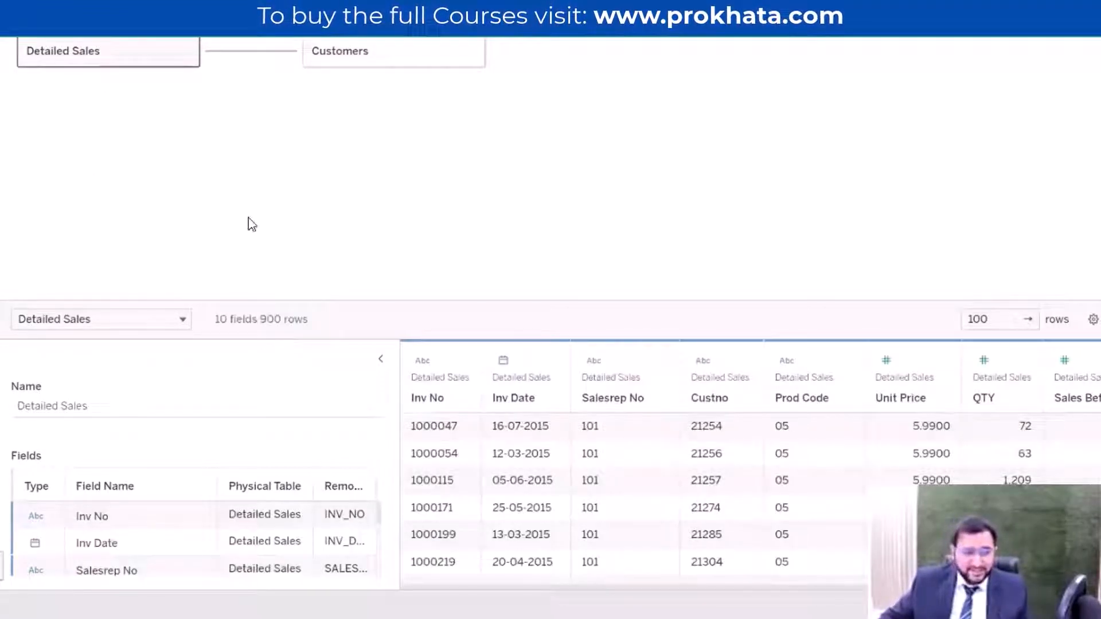
{"action": "left_click", "coordinate": [232, 51]}
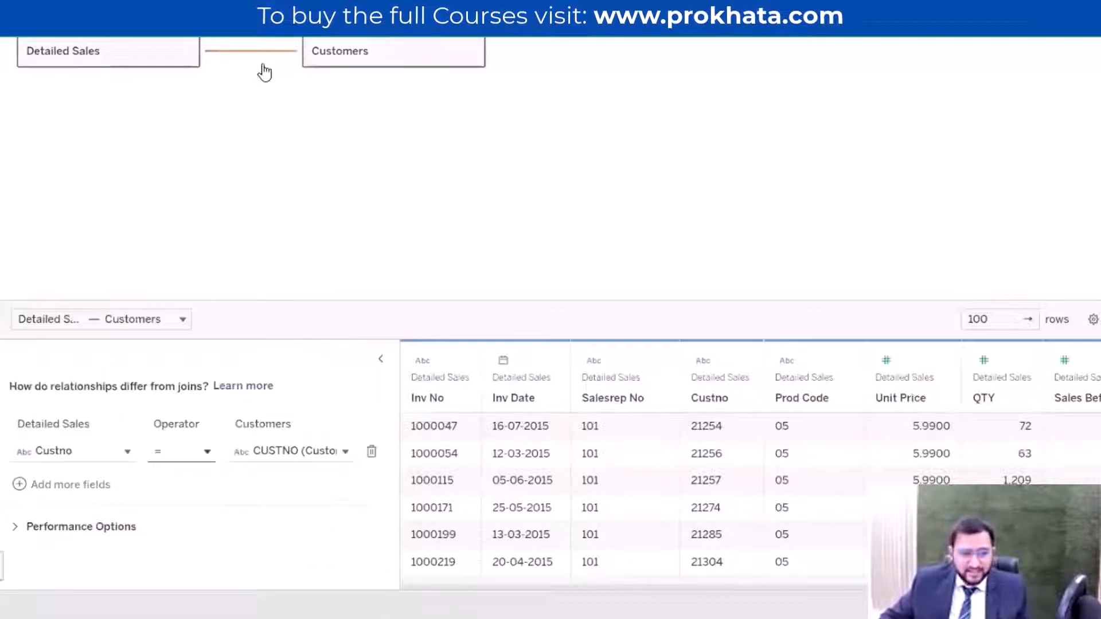
- Set the cardinality of the Detailed Sales to Customers relationship to Many on the sales side and One on the customers side
{"action": "left_click", "coordinate": [67, 528]}
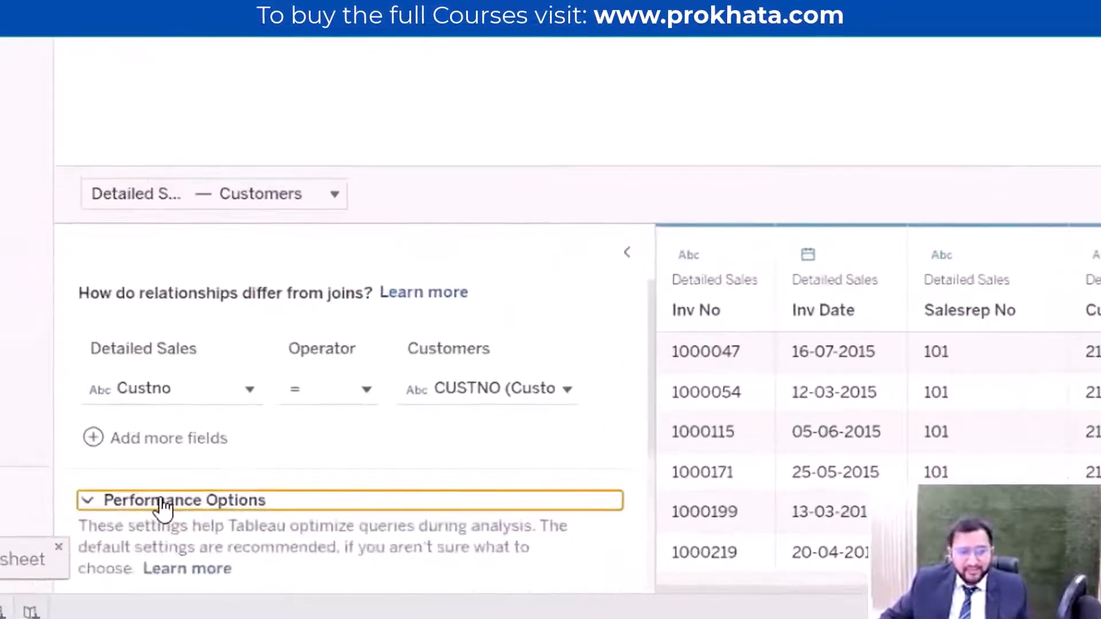
{"action": "scroll", "coordinate": [211, 508], "scroll_direction": "down", "scroll_amount": 4}
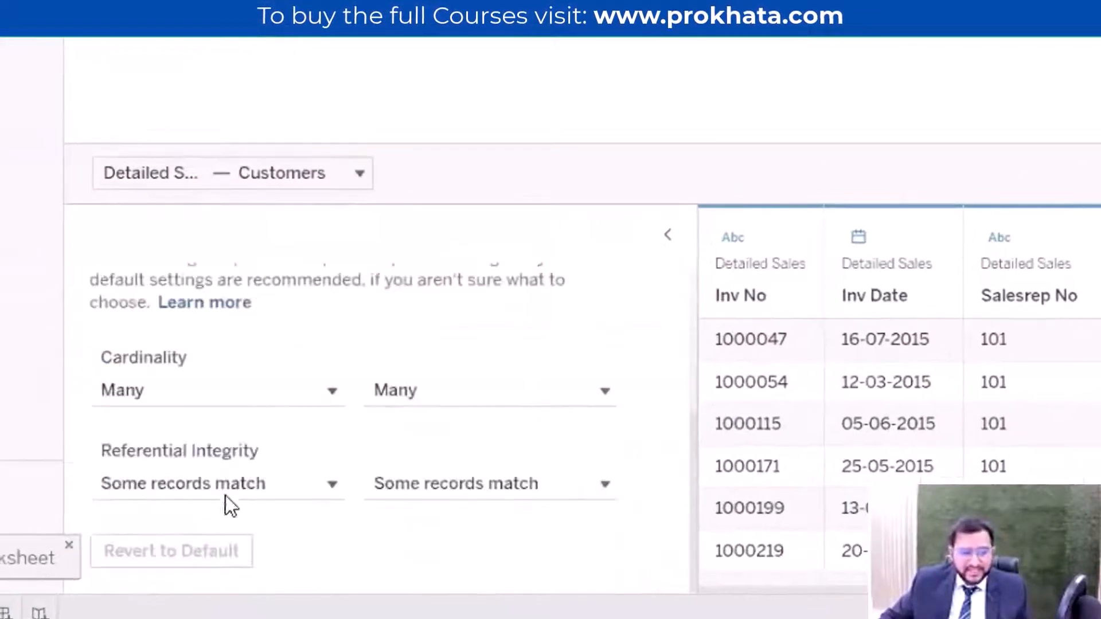
{"action": "scroll", "coordinate": [445, 438], "scroll_direction": "up", "scroll_amount": 3}
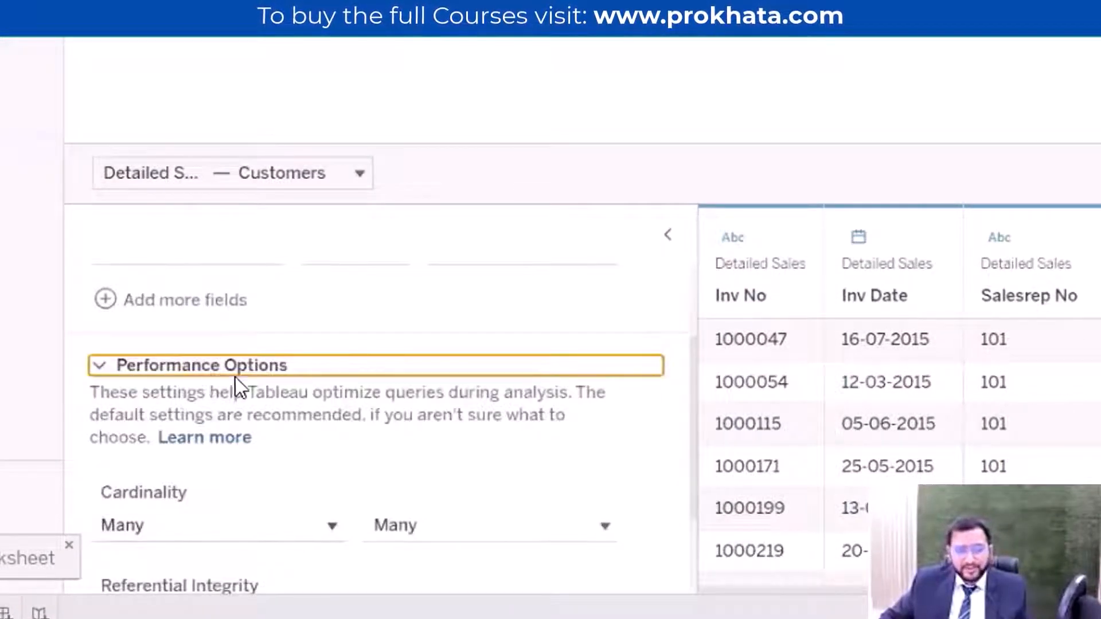
{"action": "scroll", "coordinate": [238, 386], "scroll_direction": "down", "scroll_amount": 3}
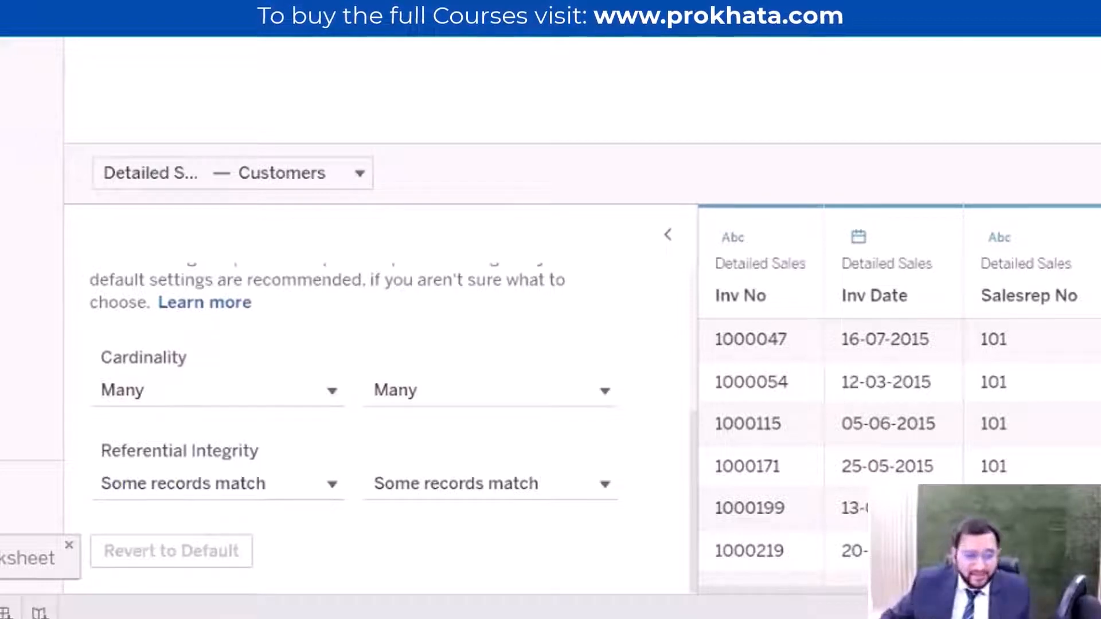
{"action": "left_click", "coordinate": [490, 396]}
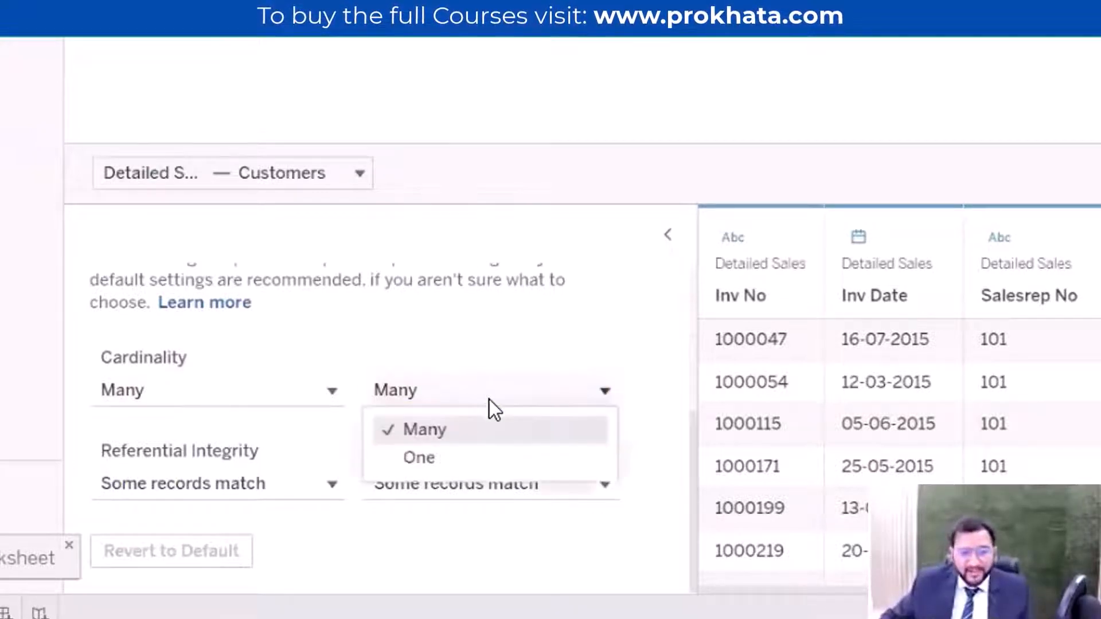
{"action": "left_click", "coordinate": [467, 459]}
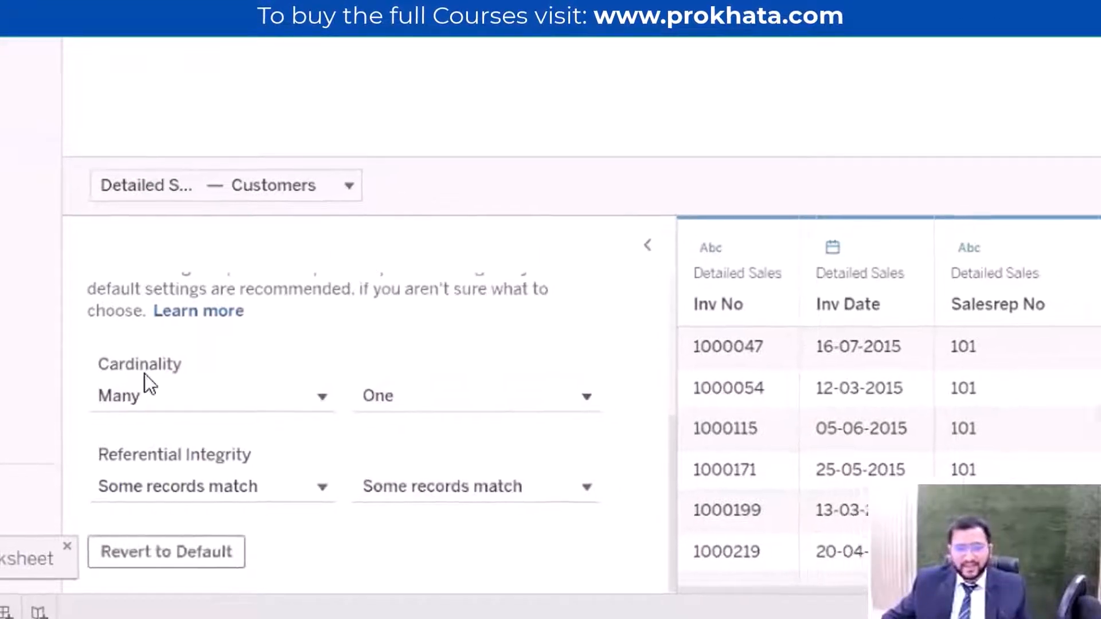
- Add the Inventory table to the data model and set its relationship with Detailed Sales to Many-to-One cardinality
{"action": "mouse_move", "coordinate": [273, 72]}
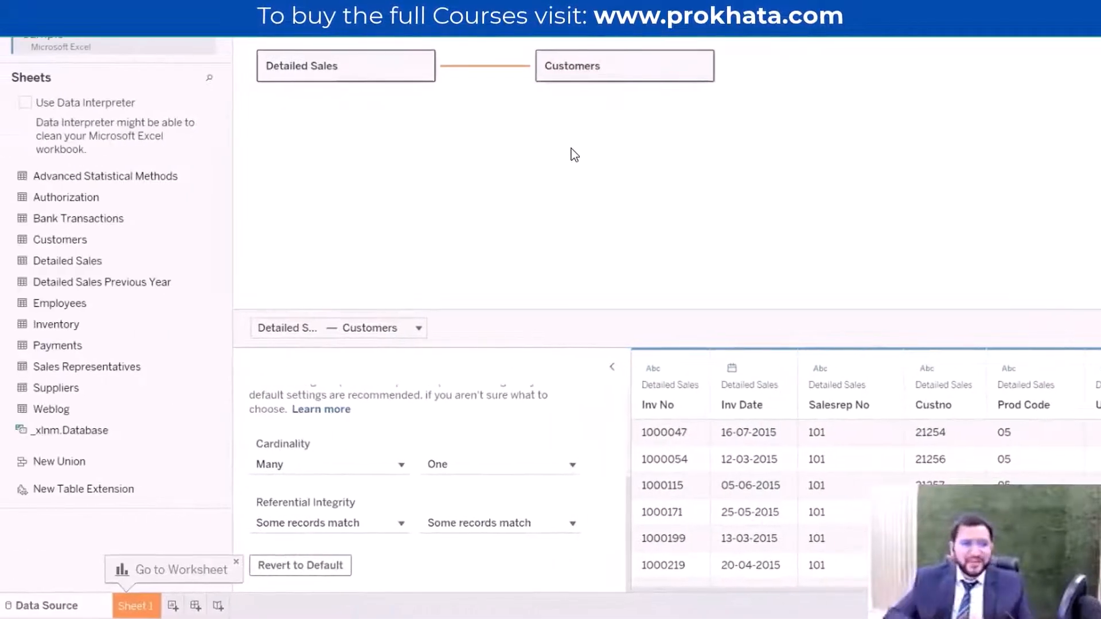
{"action": "double_click", "coordinate": [78, 328]}
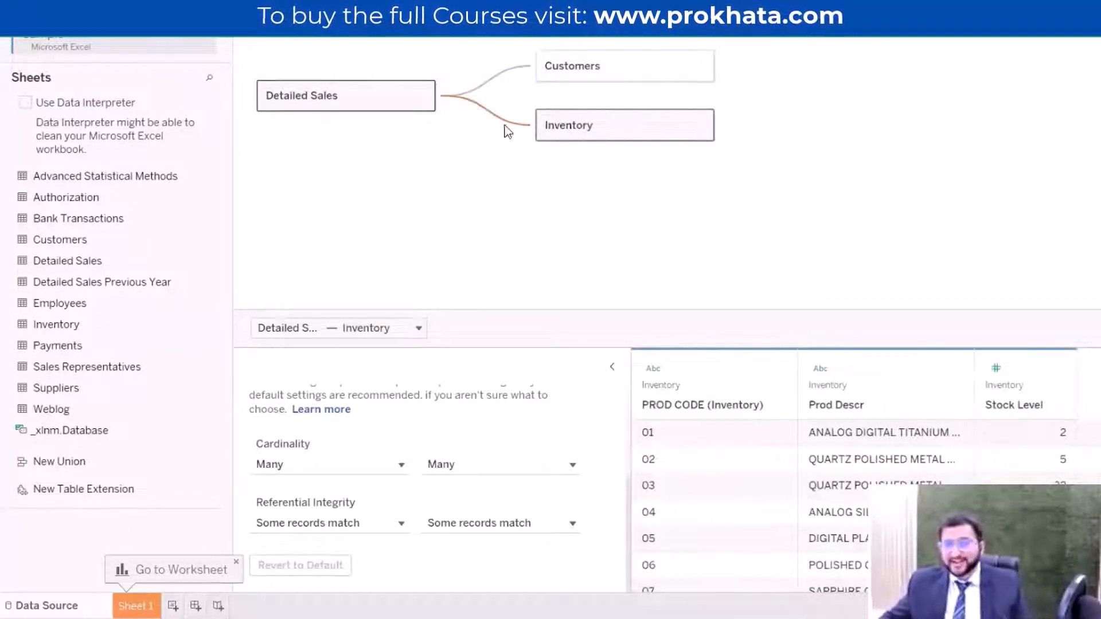
{"action": "mouse_move", "coordinate": [501, 131]}
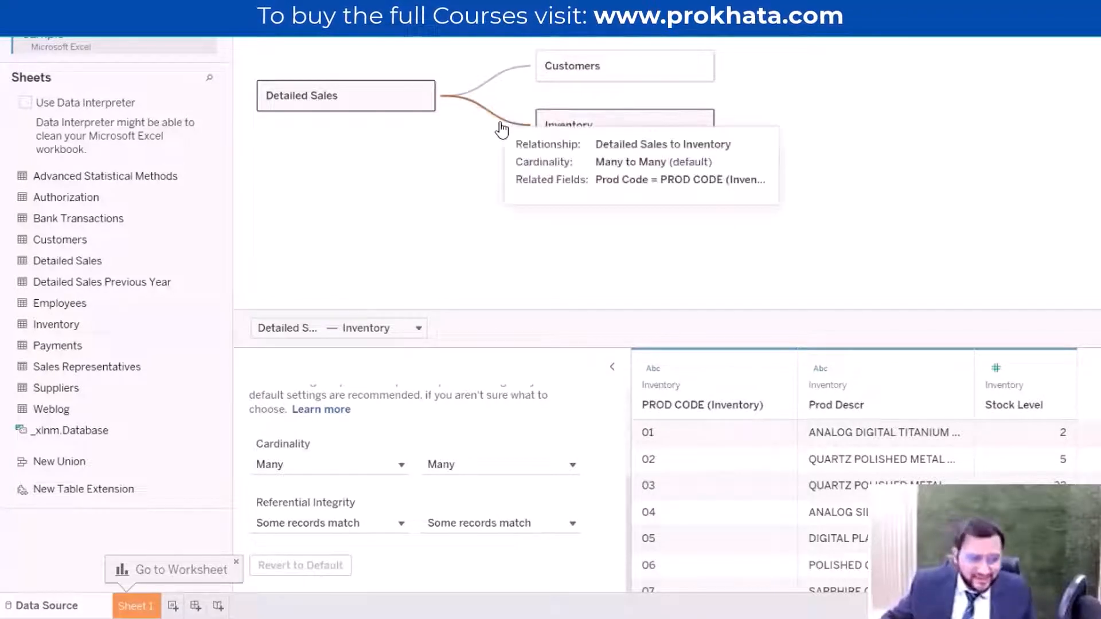
{"action": "scroll", "coordinate": [403, 446], "scroll_direction": "up", "scroll_amount": 1}
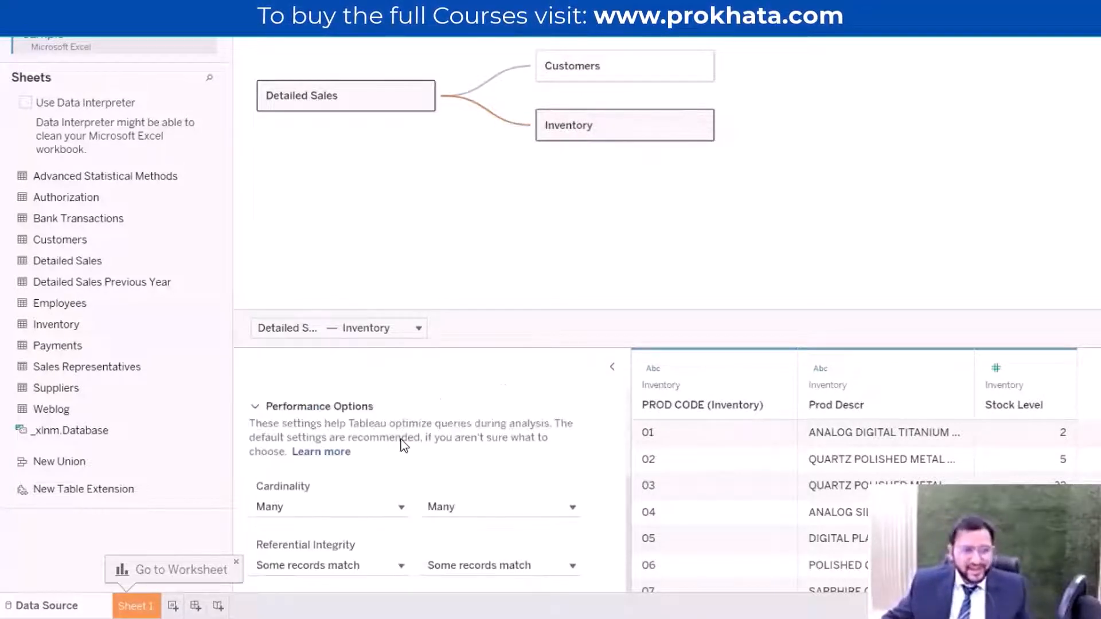
{"action": "scroll", "coordinate": [403, 446], "scroll_direction": "up", "scroll_amount": 2}
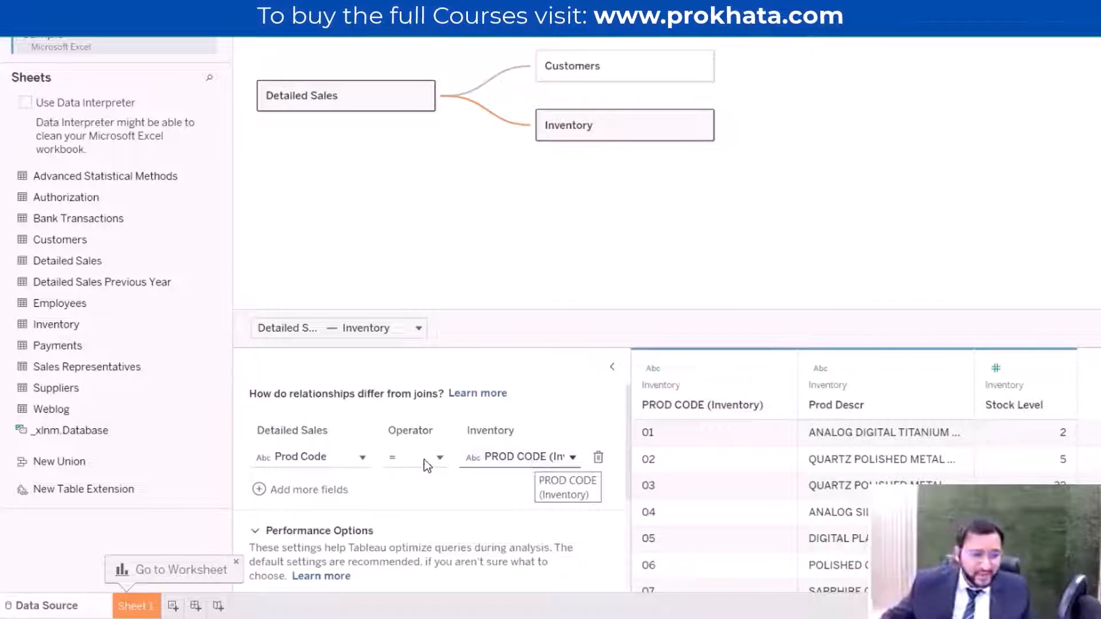
{"action": "scroll", "coordinate": [488, 456], "scroll_direction": "down", "scroll_amount": 3}
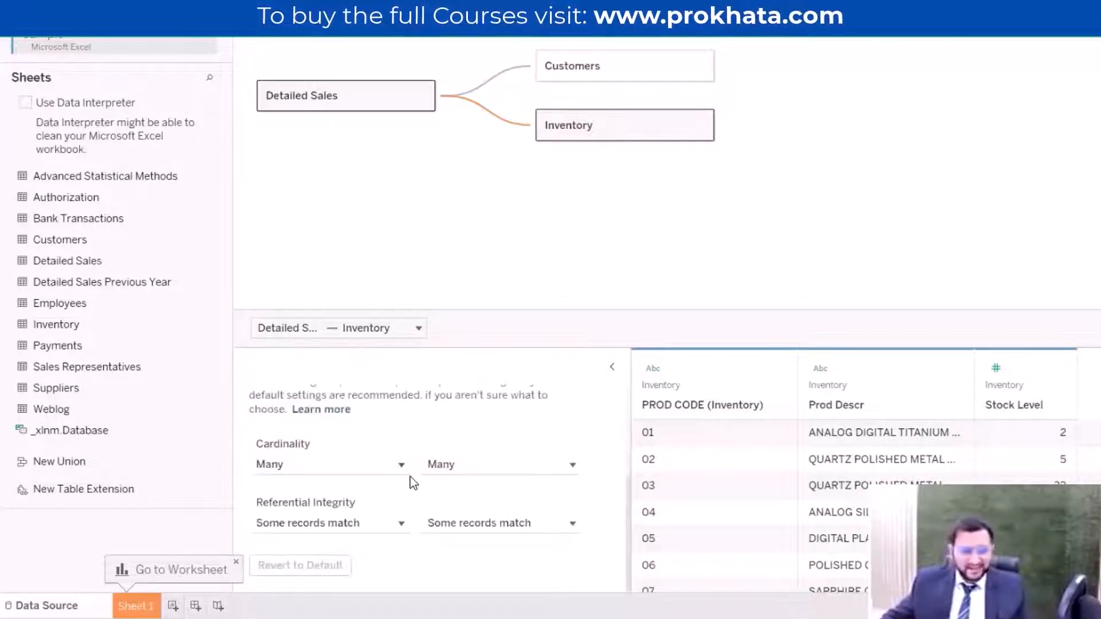
{"action": "left_click", "coordinate": [439, 467]}
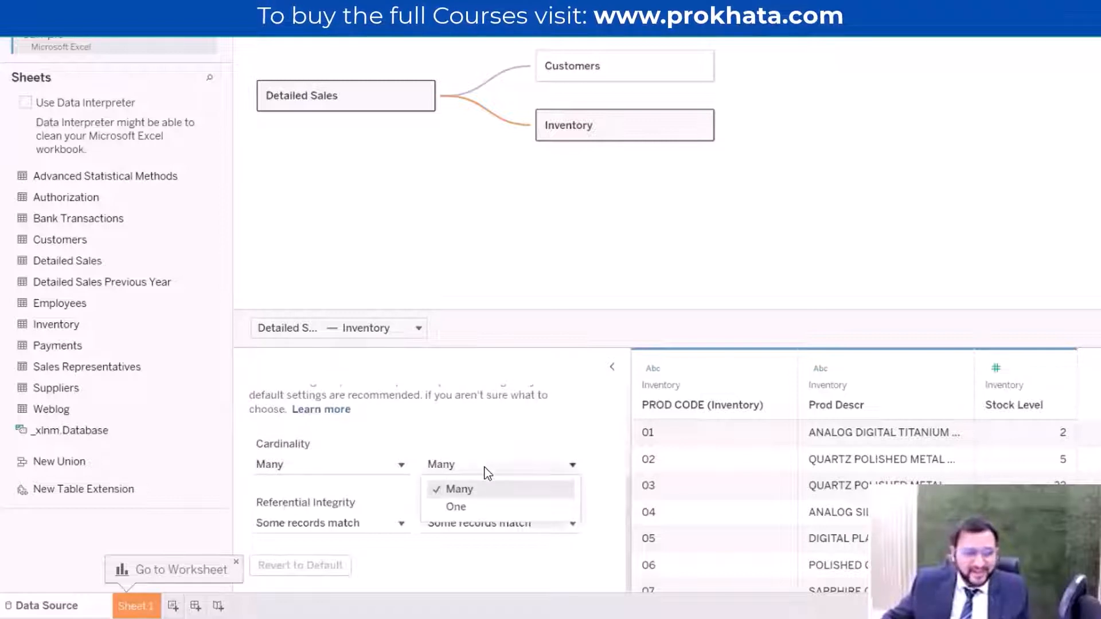
{"action": "left_click", "coordinate": [474, 506]}
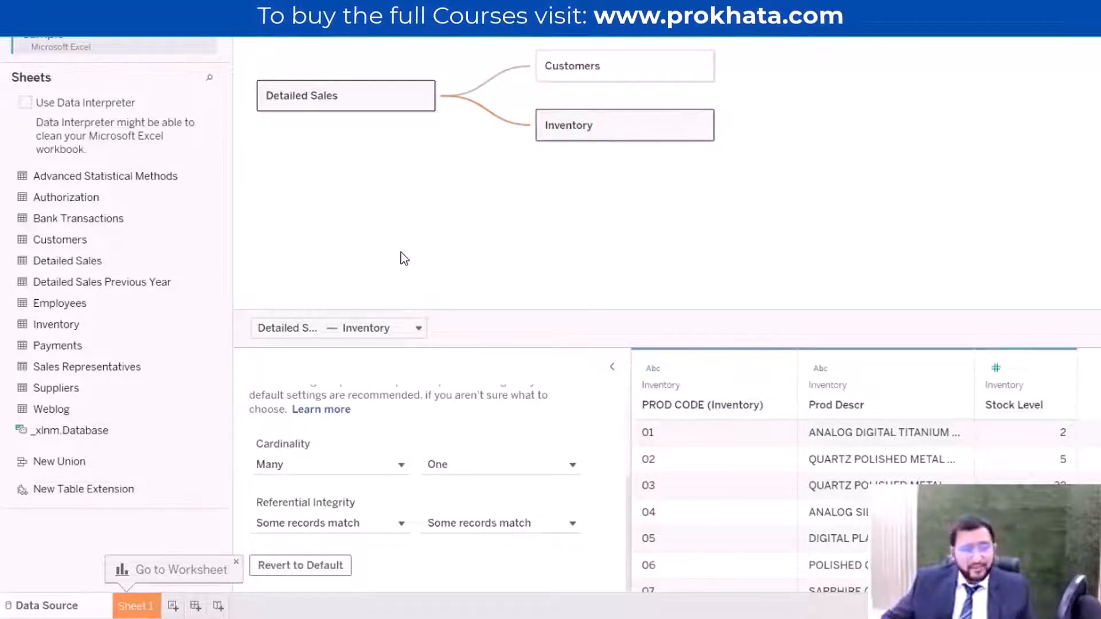
- Add the Sales Representatives table and relate it to Detailed Sales by matching Salesrep No with SALESREP NO (Sales Representatives)
{"action": "left_click", "coordinate": [101, 369]}
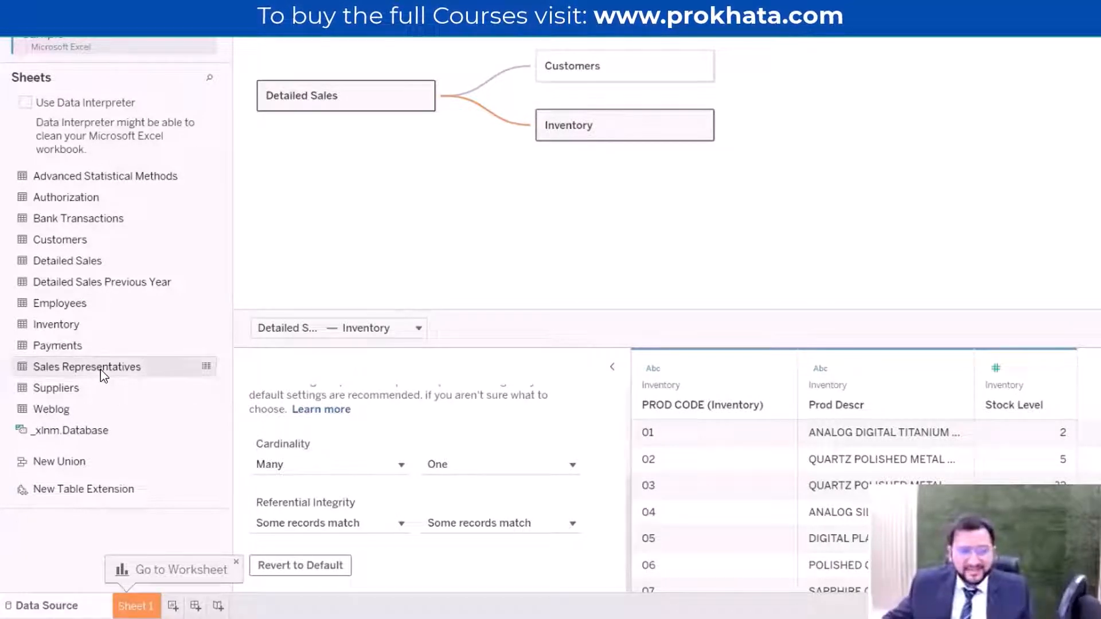
{"action": "double_click", "coordinate": [101, 369]}
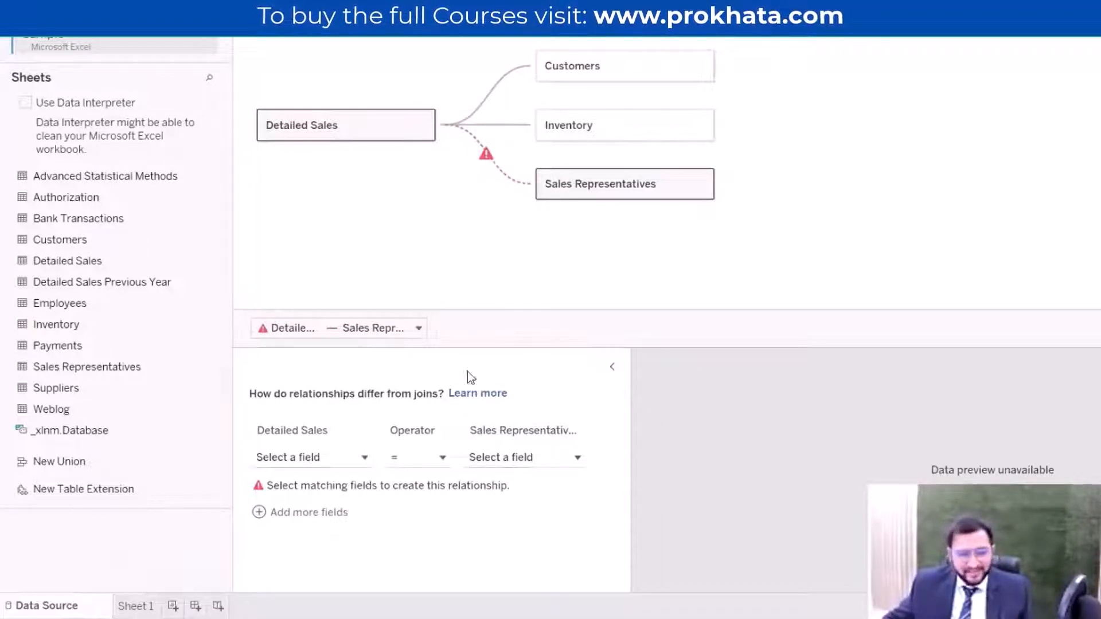
{"action": "left_click", "coordinate": [315, 458]}
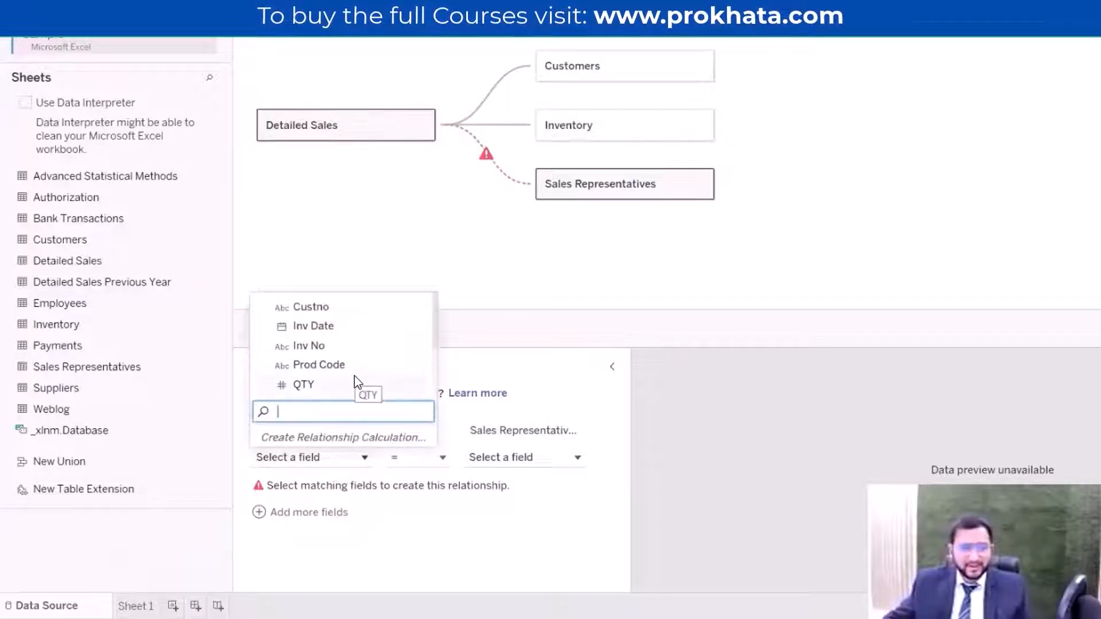
{"action": "scroll", "coordinate": [354, 376], "scroll_direction": "down", "scroll_amount": 2}
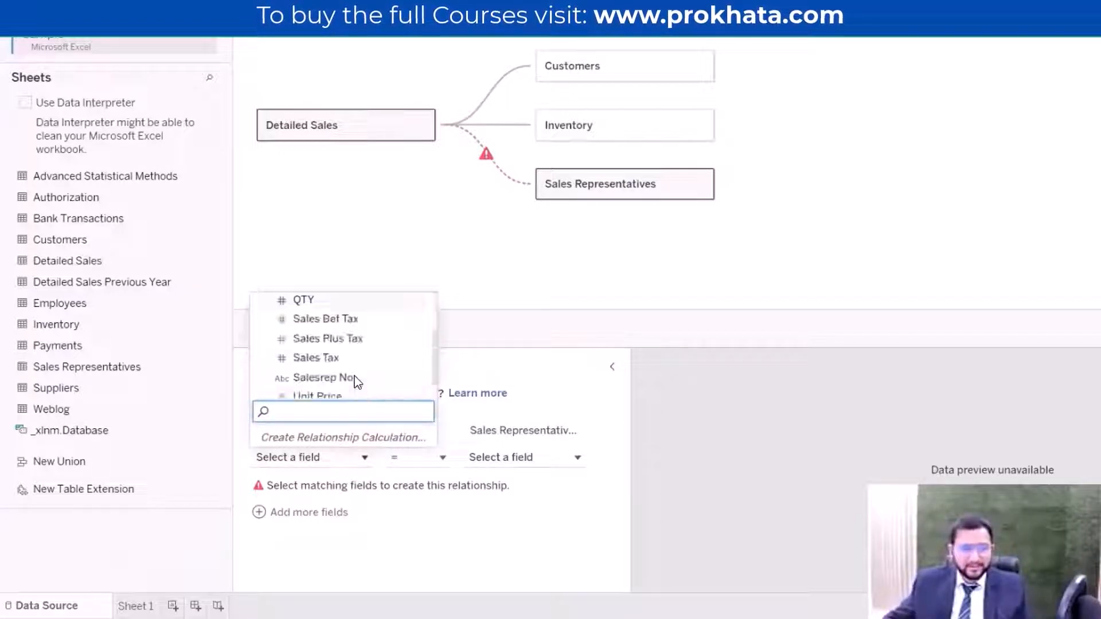
{"action": "left_click", "coordinate": [319, 379]}
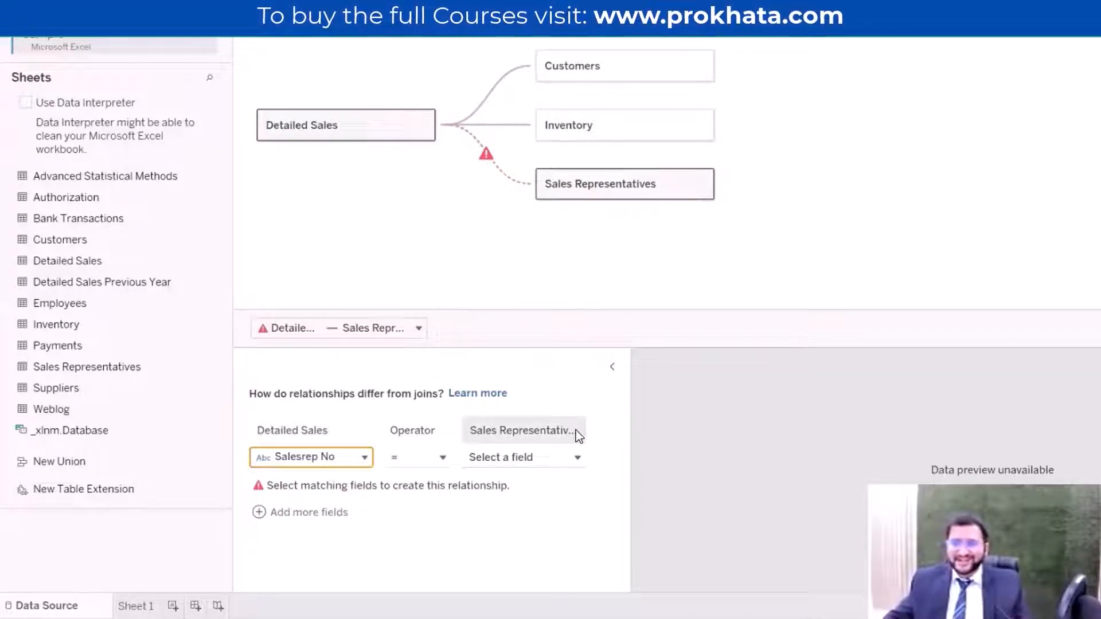
{"action": "left_click", "coordinate": [559, 459]}
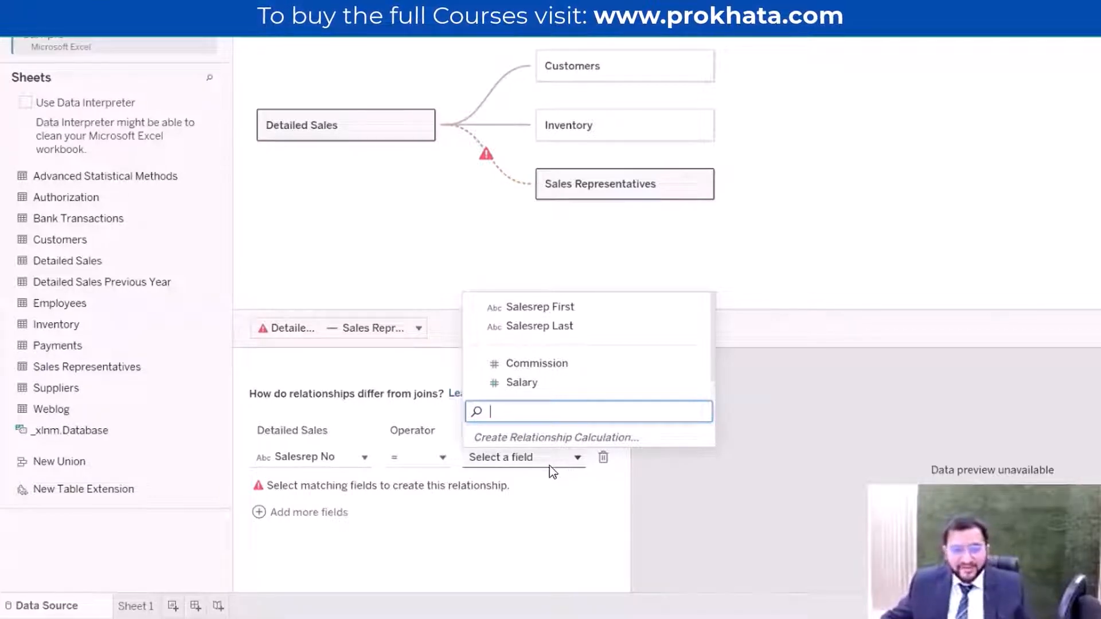
{"action": "scroll", "coordinate": [549, 411], "scroll_direction": "down", "scroll_amount": 1}
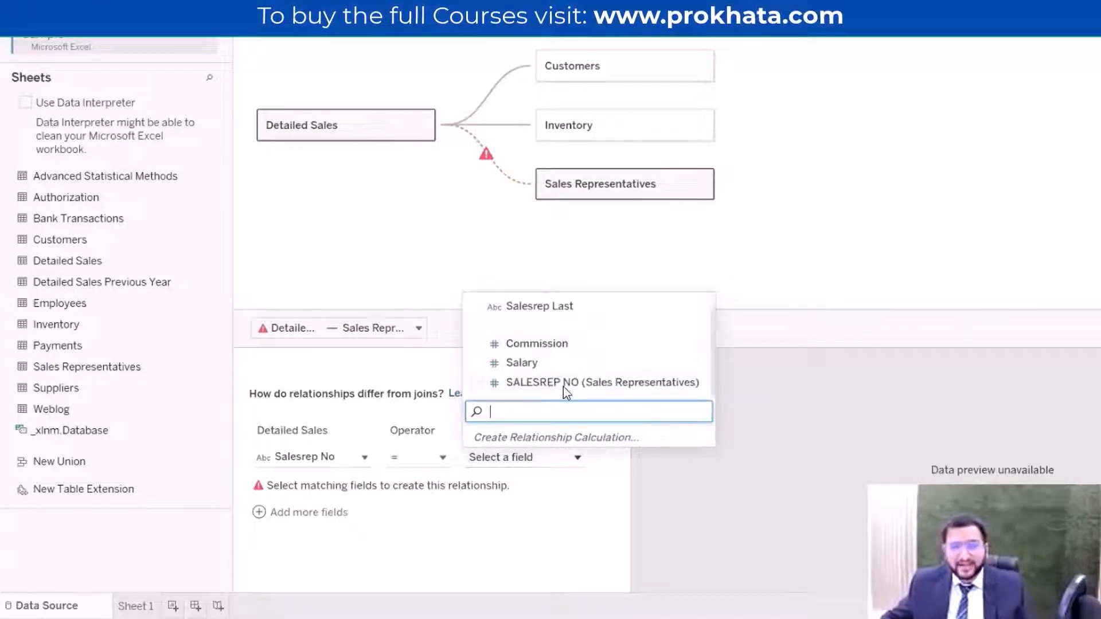
{"action": "left_click", "coordinate": [530, 384]}
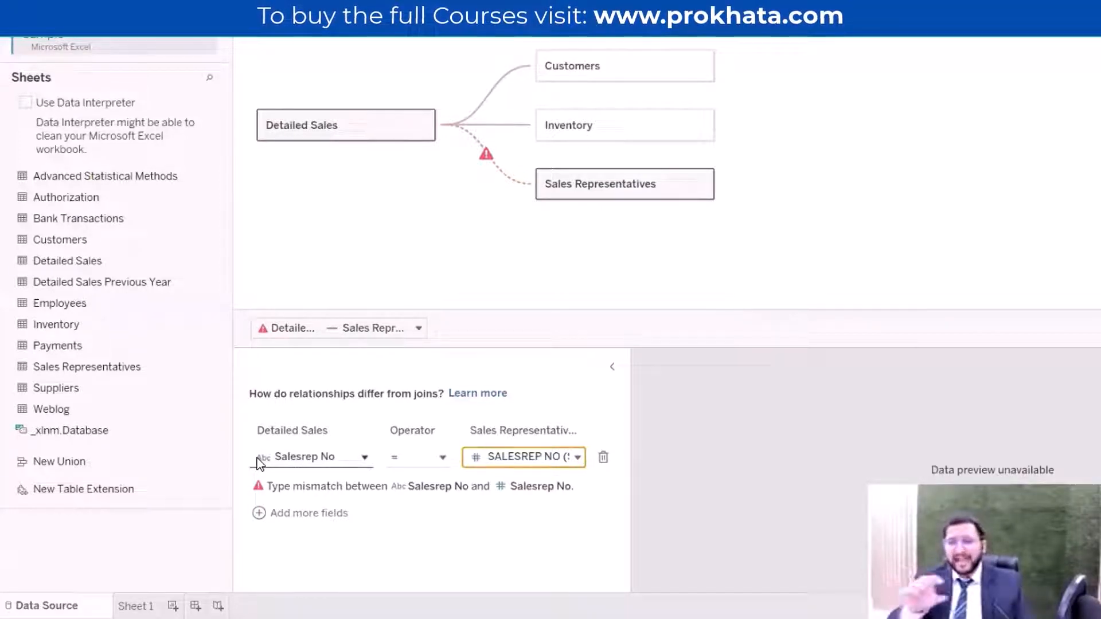
{"action": "left_click", "coordinate": [476, 461]}
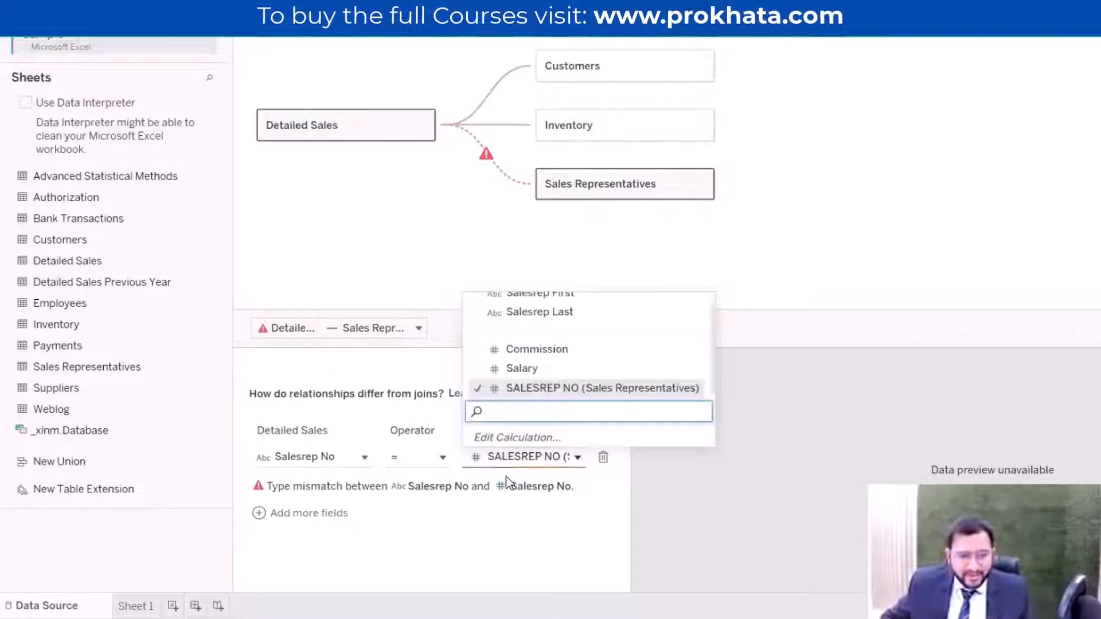
{"action": "left_click", "coordinate": [483, 465]}
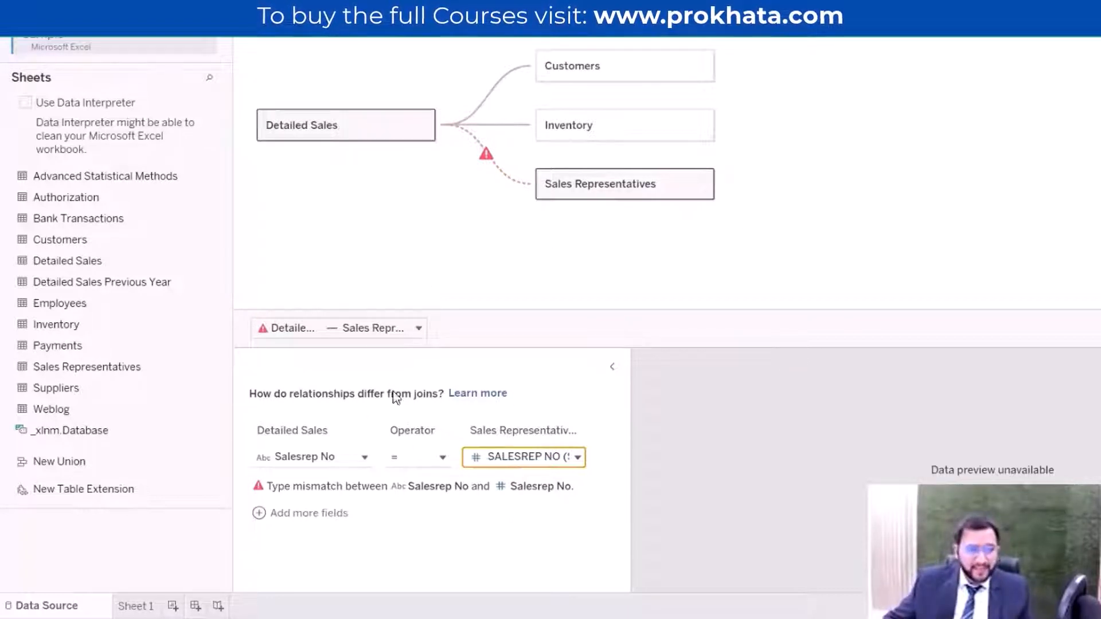
- Enlarge the Sales Representatives field details and change the data type of SALESREP NO (Sales Representatives) to String
{"action": "left_click", "coordinate": [613, 190]}
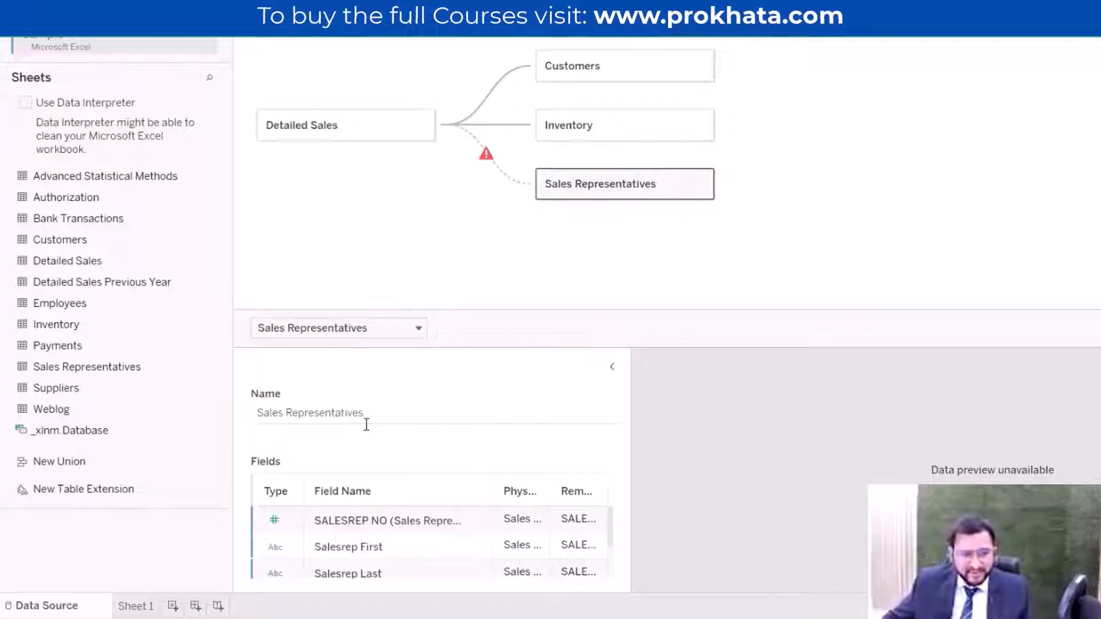
{"action": "left_click_drag", "start_coordinate": [629, 421], "coordinate": [768, 420]}
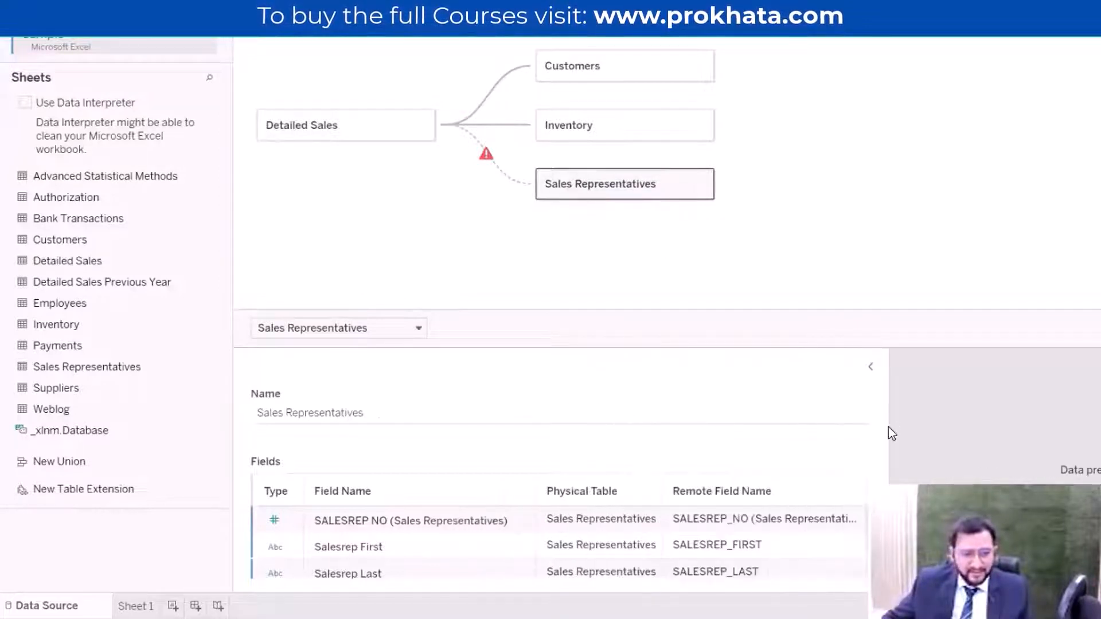
{"action": "left_click_drag", "start_coordinate": [667, 309], "coordinate": [681, 192]}
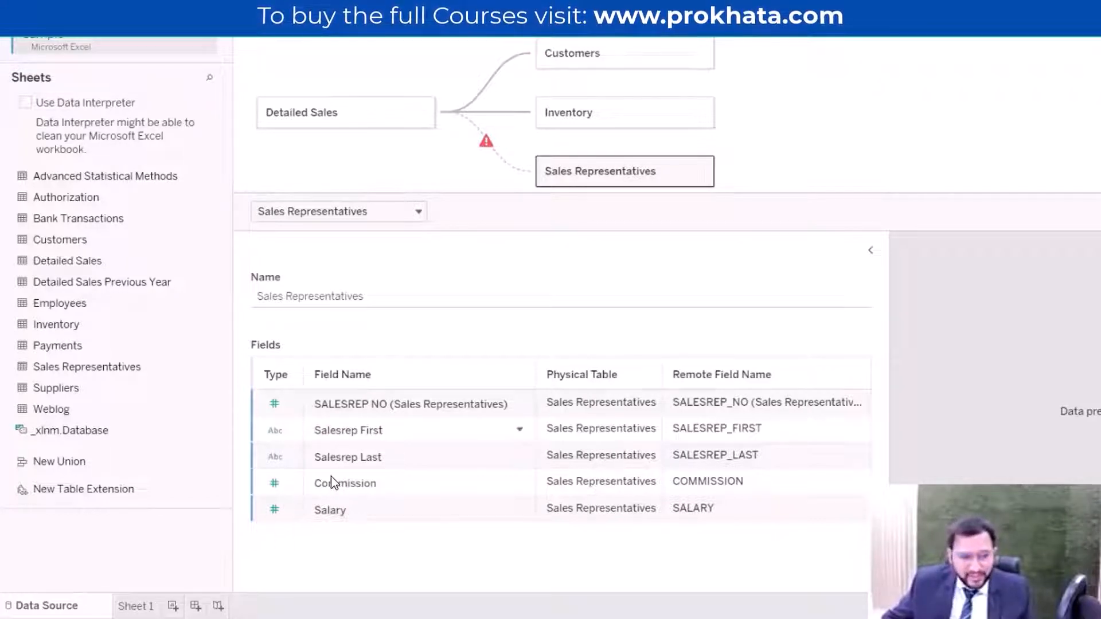
{"action": "left_click", "coordinate": [273, 404]}
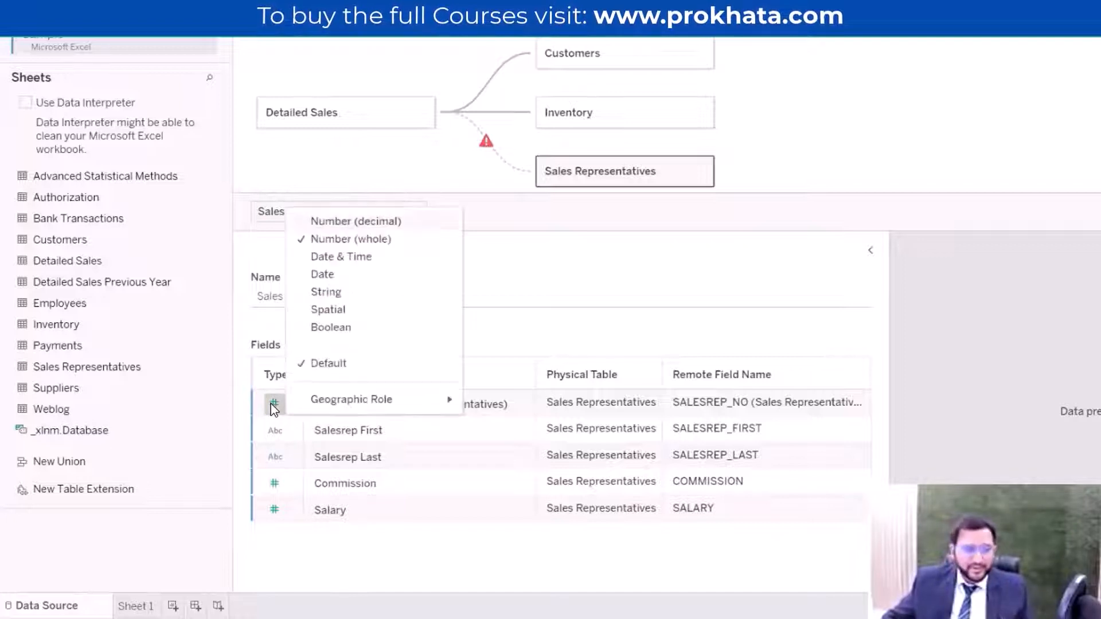
{"action": "left_click", "coordinate": [327, 293]}
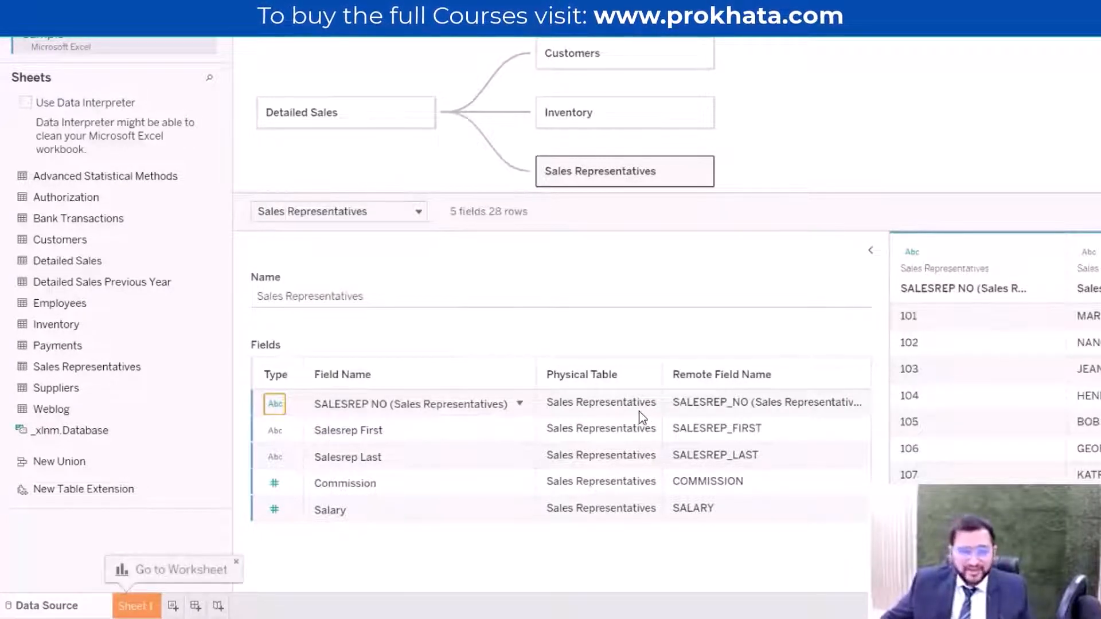
{"action": "mouse_move", "coordinate": [489, 142]}
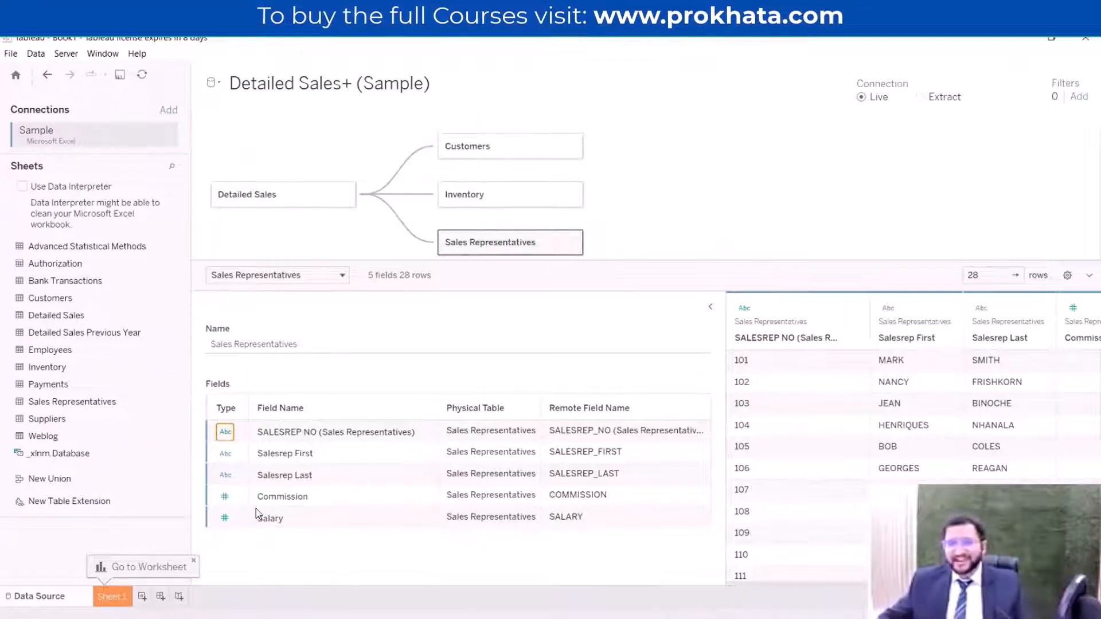
- Go to Sheet 1 and place the Country field from the Customers table on Columns
{"action": "left_click", "coordinate": [110, 605]}
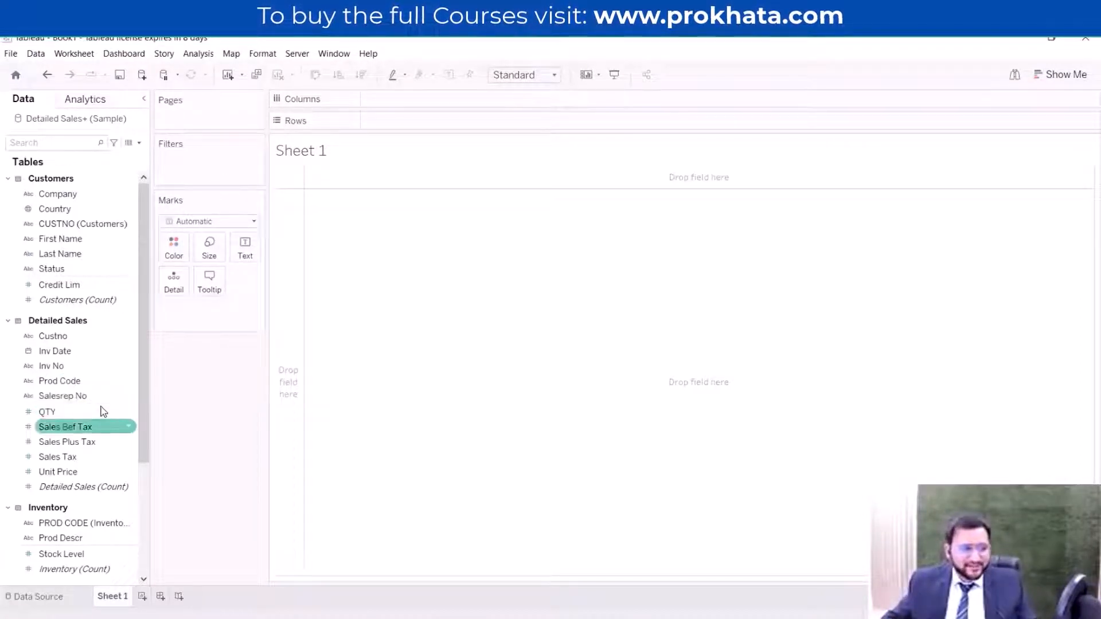
{"action": "scroll", "coordinate": [97, 447], "scroll_direction": "down", "scroll_amount": 3}
{"action": "scroll", "coordinate": [80, 301], "scroll_direction": "down", "scroll_amount": 3}
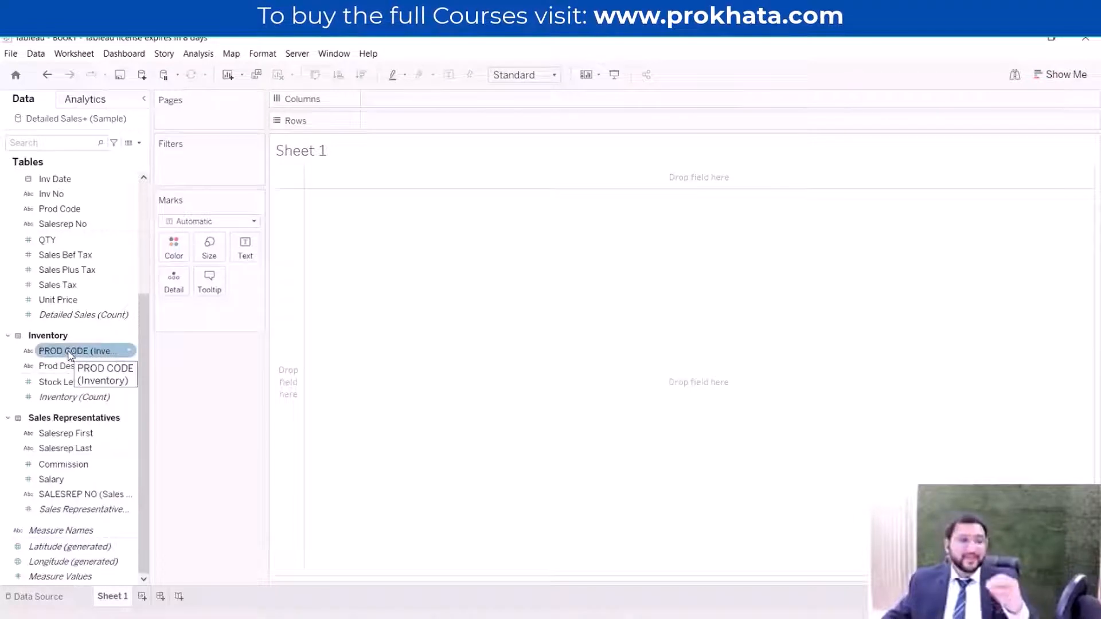
{"action": "scroll", "coordinate": [85, 315], "scroll_direction": "up", "scroll_amount": 4}
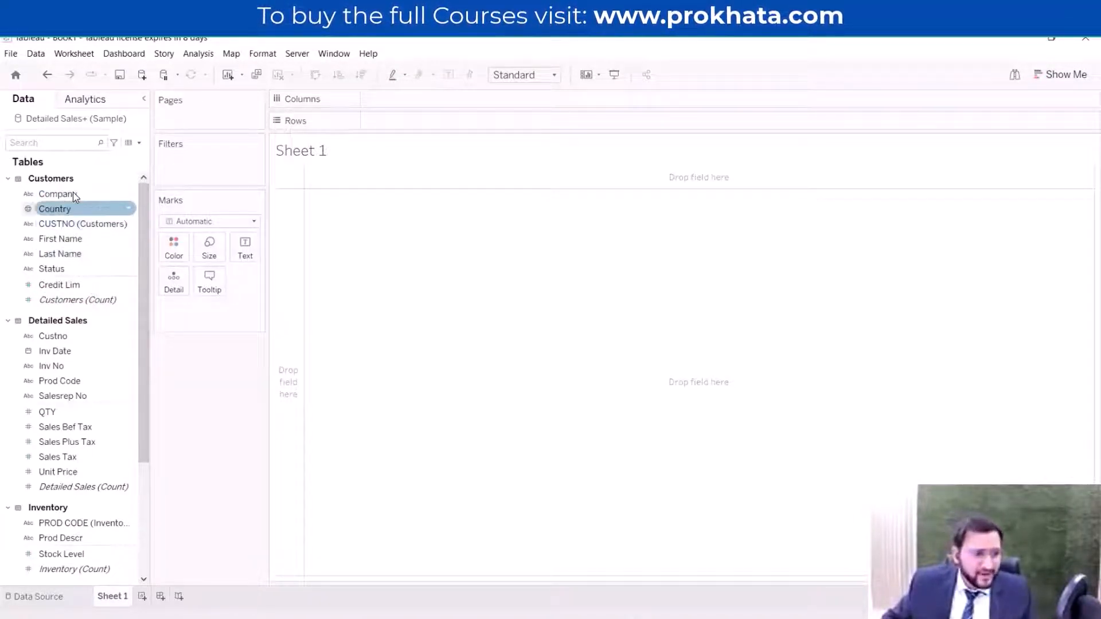
{"action": "left_click_drag", "start_coordinate": [64, 209], "coordinate": [396, 100]}
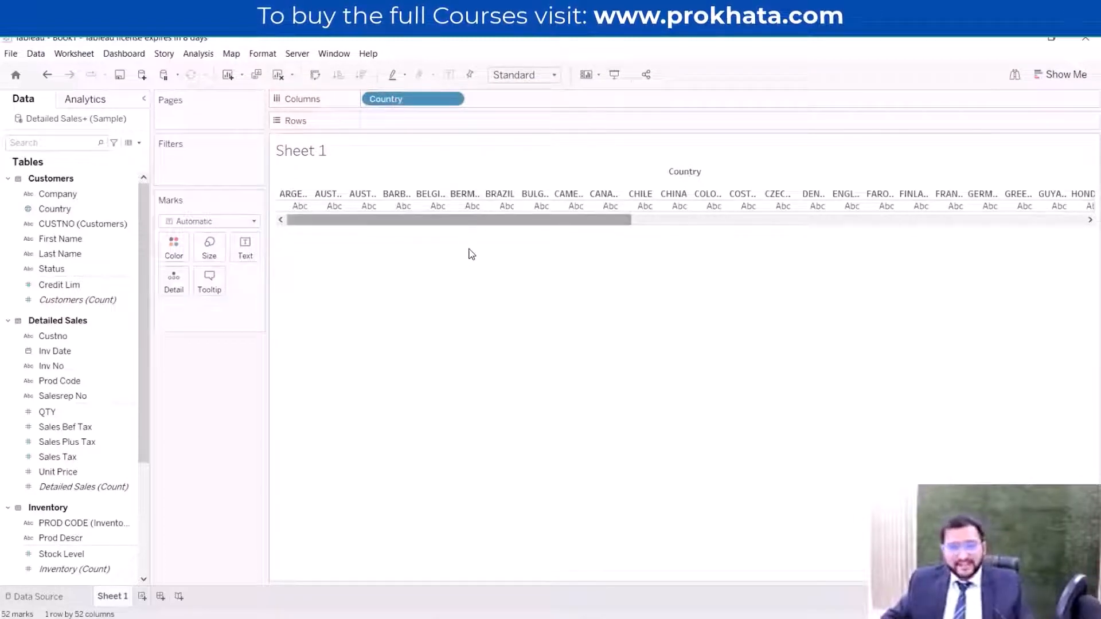
{"action": "mouse_move", "coordinate": [471, 220]}
{"action": "left_mouse_down"}
{"action": "mouse_move", "coordinate": [941, 221]}
{"action": "mouse_move", "coordinate": [538, 224]}
{"action": "mouse_move", "coordinate": [458, 238]}
{"action": "left_mouse_up"}
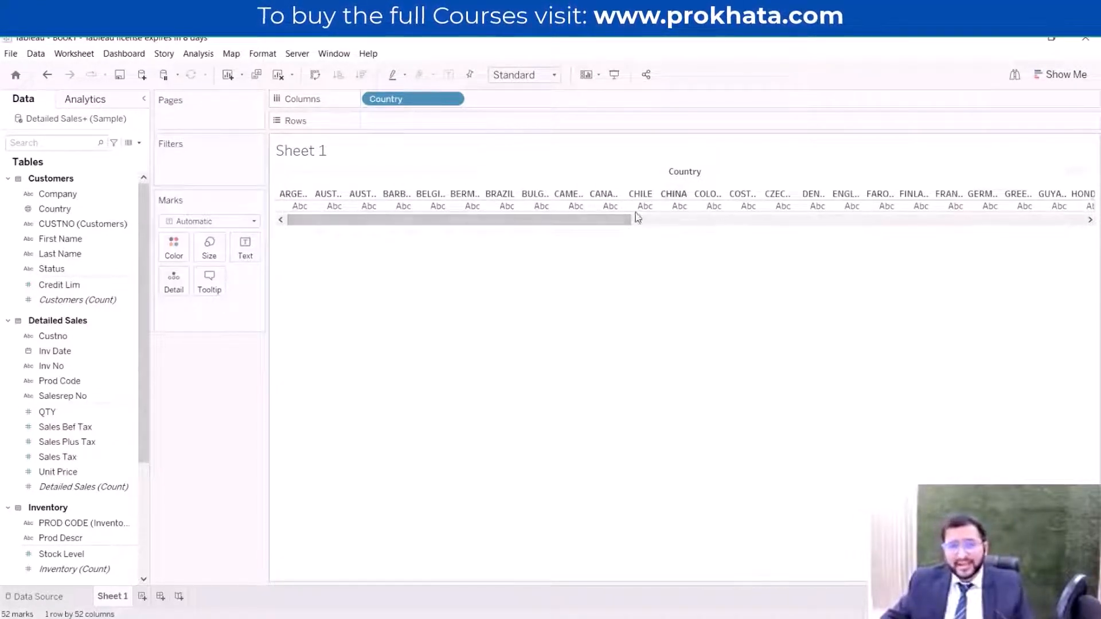
- Look through the country columns on Sheet 1 and remove the Country field from Columns
{"action": "left_click_drag", "start_coordinate": [533, 218], "coordinate": [418, 229]}
{"action": "mouse_move", "coordinate": [837, 212]}
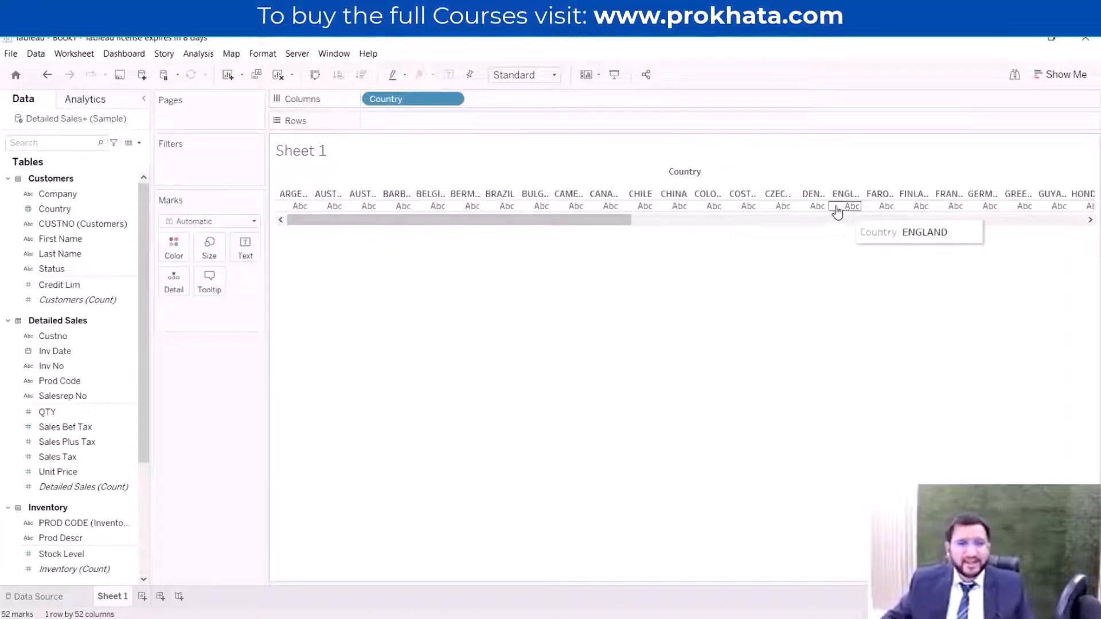
{"action": "left_click", "coordinate": [453, 99]}
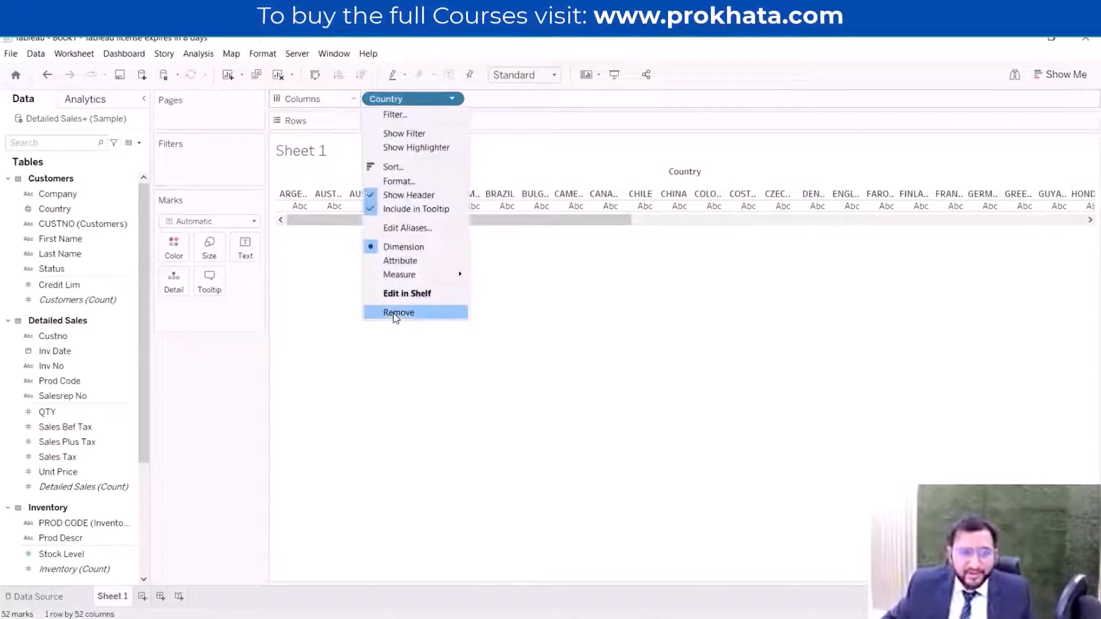
{"action": "left_click", "coordinate": [396, 315]}
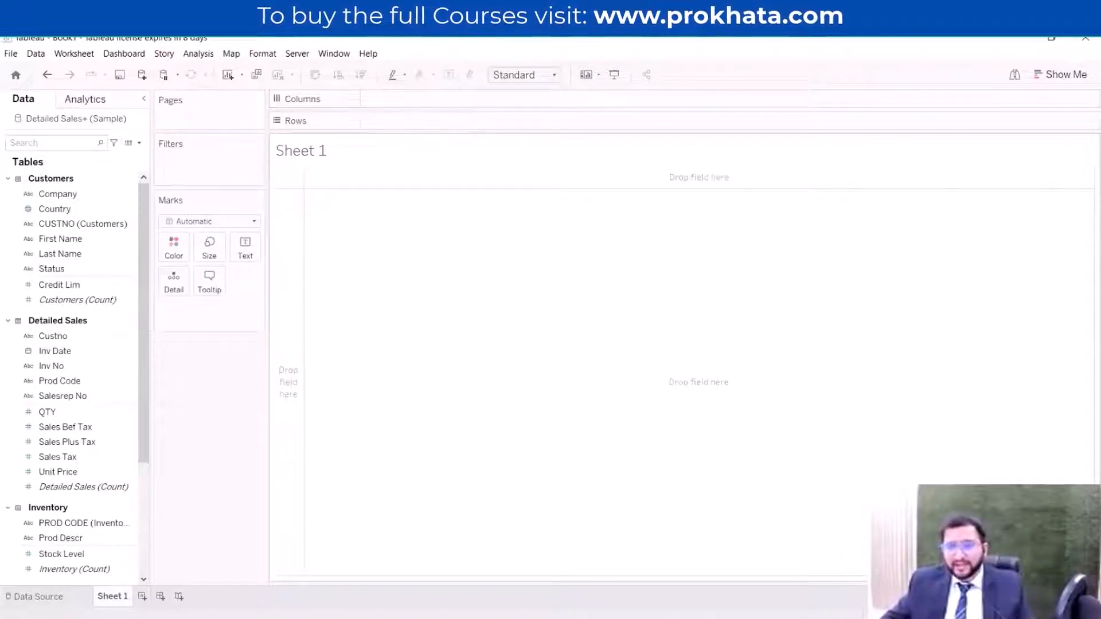
- Show the chart suggestions and add Country from the Customers table to the empty view as a symbol map
{"action": "key", "text": "ctrl+1"}
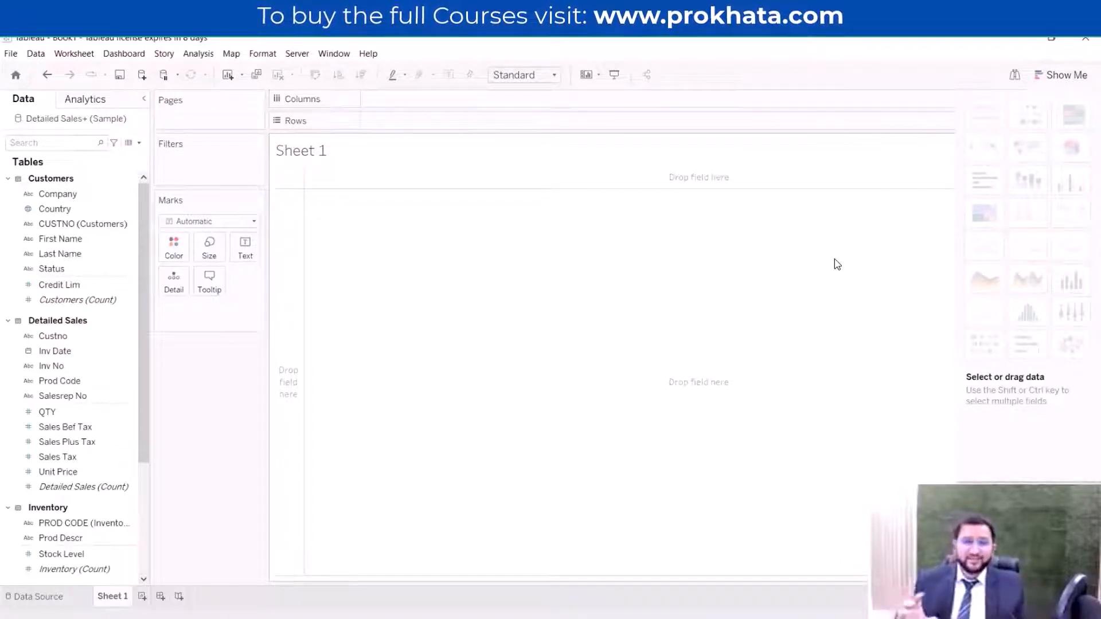
{"action": "left_click", "coordinate": [55, 209]}
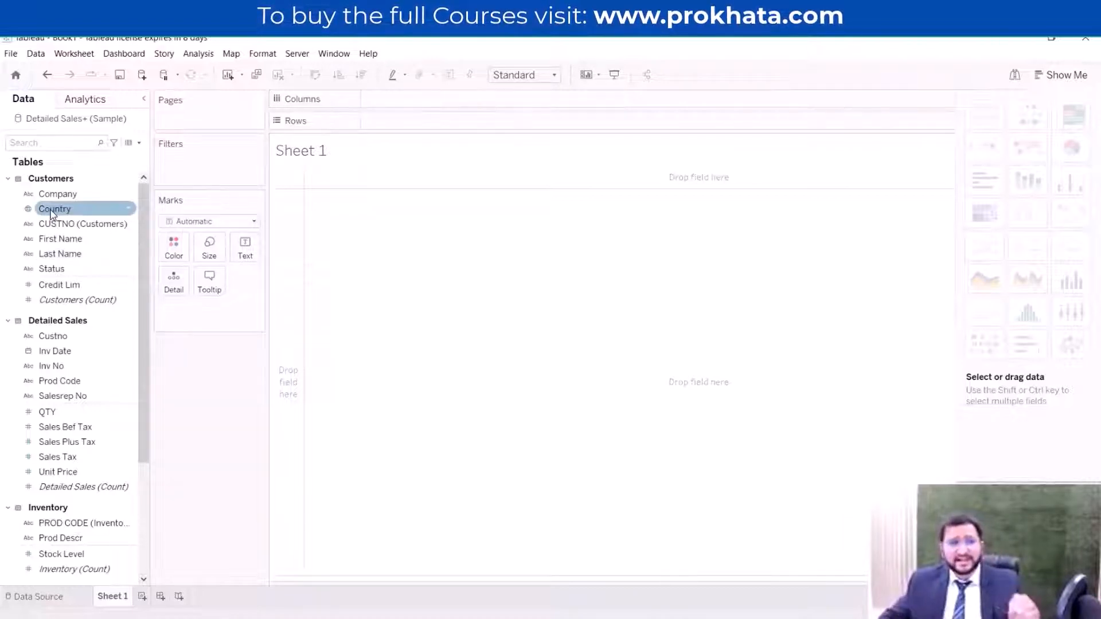
{"action": "left_click", "coordinate": [52, 213]}
{"action": "double_click", "coordinate": [52, 212]}
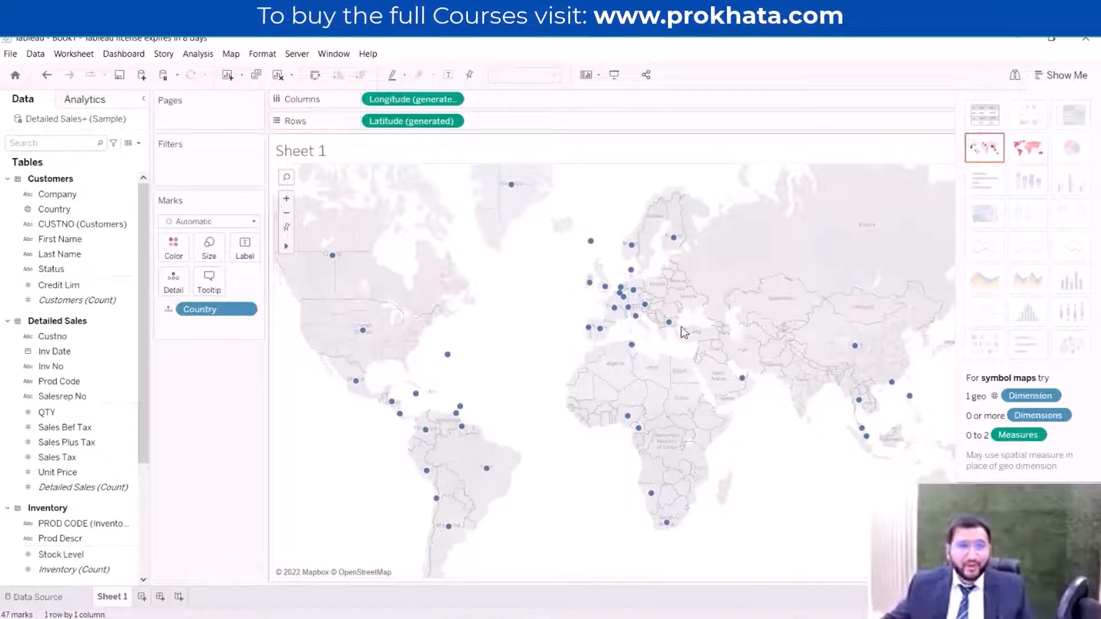
{"action": "mouse_move", "coordinate": [671, 336]}
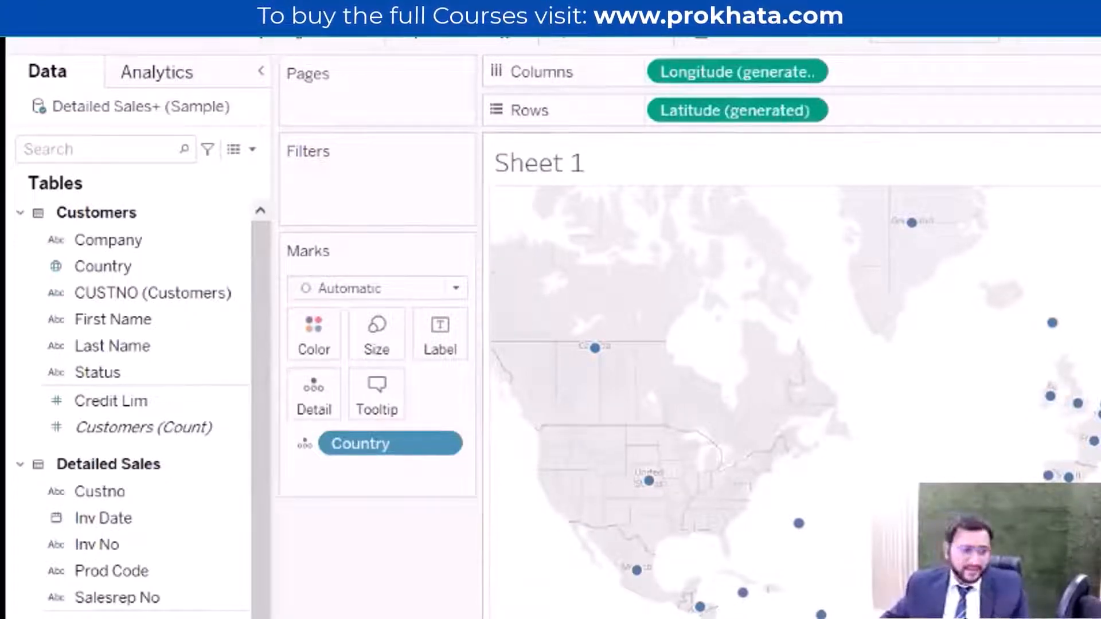
- Add Sales Plus Tax from Detailed Sales to the map so that it sizes the country marks
{"action": "scroll", "coordinate": [132, 401], "scroll_direction": "down", "scroll_amount": 4}
{"action": "scroll", "coordinate": [151, 425], "scroll_direction": "down", "scroll_amount": 2}
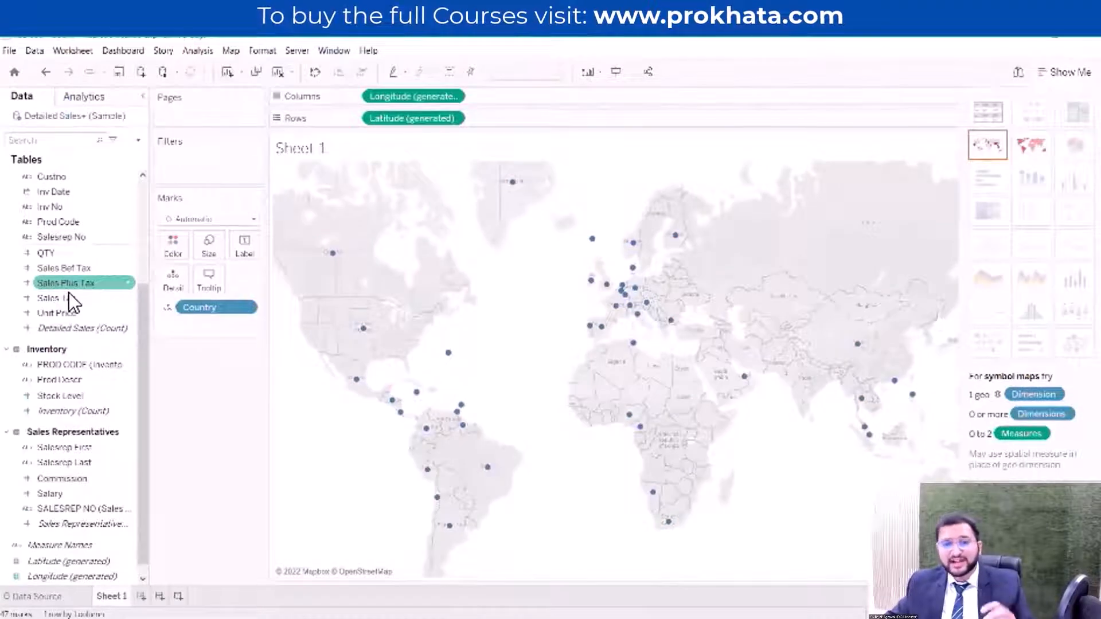
{"action": "double_click", "coordinate": [65, 283]}
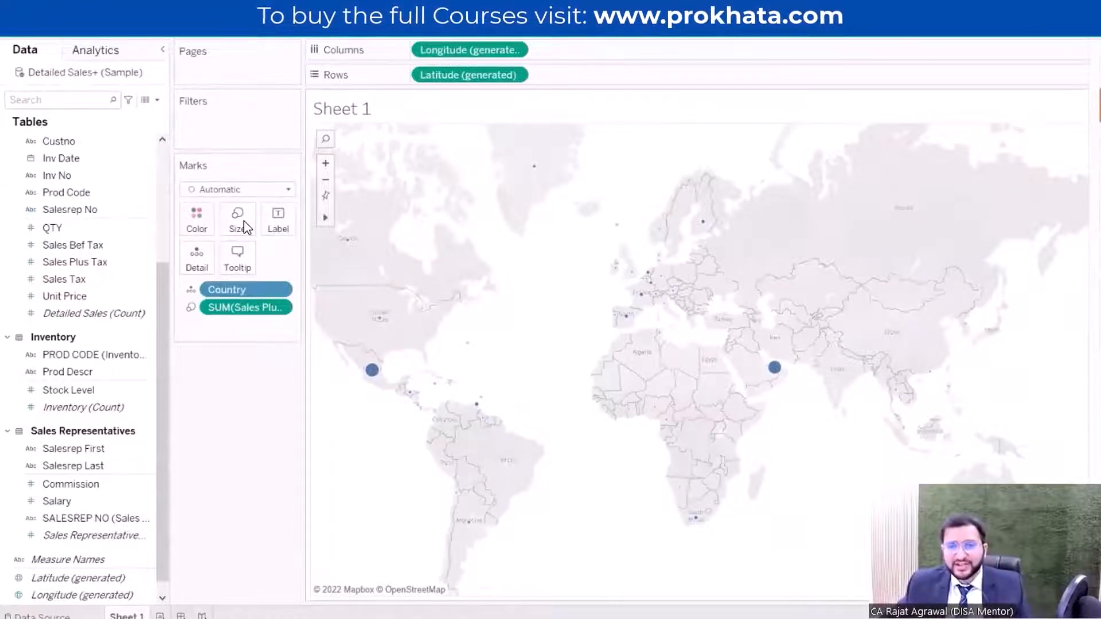
- Examine the Sales Plus Tax details of the two largest country marks on the map
{"action": "scroll", "coordinate": [654, 393], "scroll_direction": "up", "scroll_amount": 4}
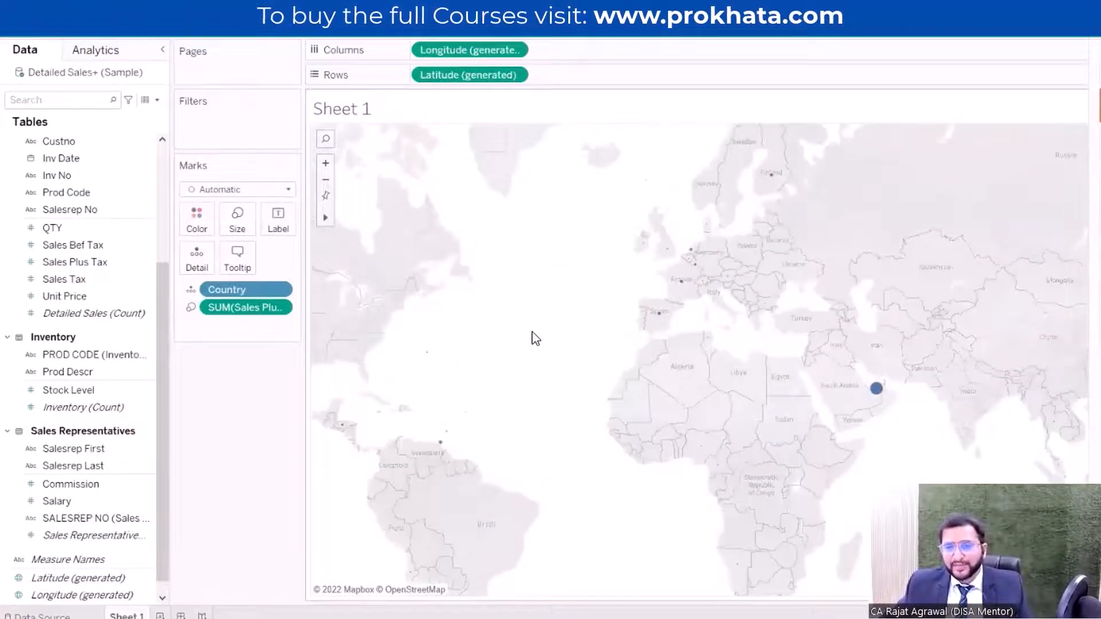
{"action": "left_click_drag", "start_coordinate": [534, 332], "coordinate": [690, 318]}
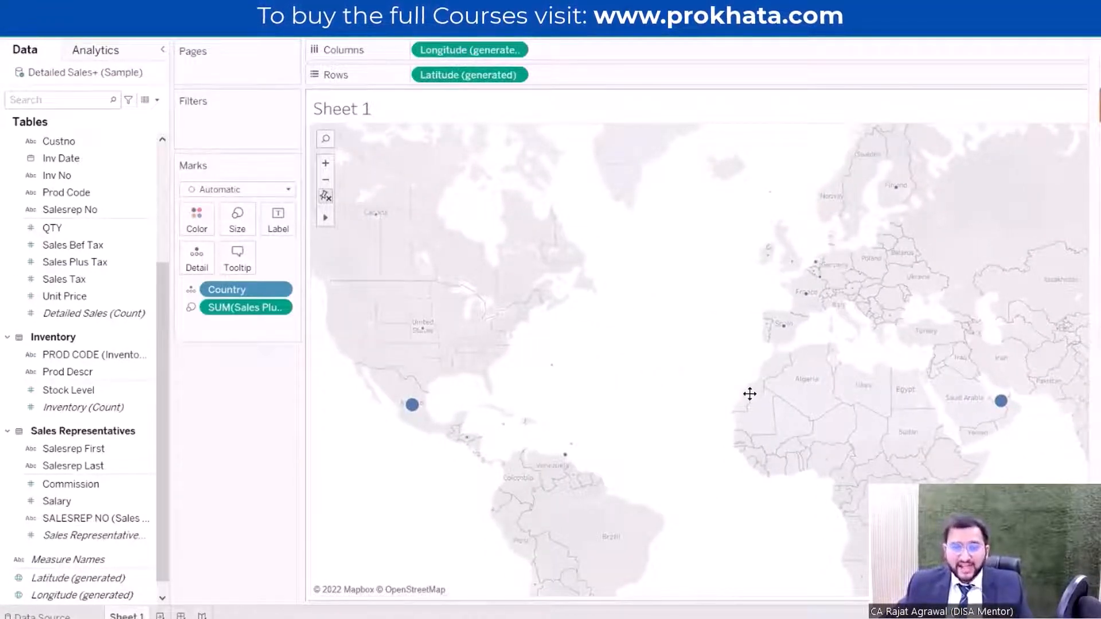
{"action": "mouse_move", "coordinate": [414, 406]}
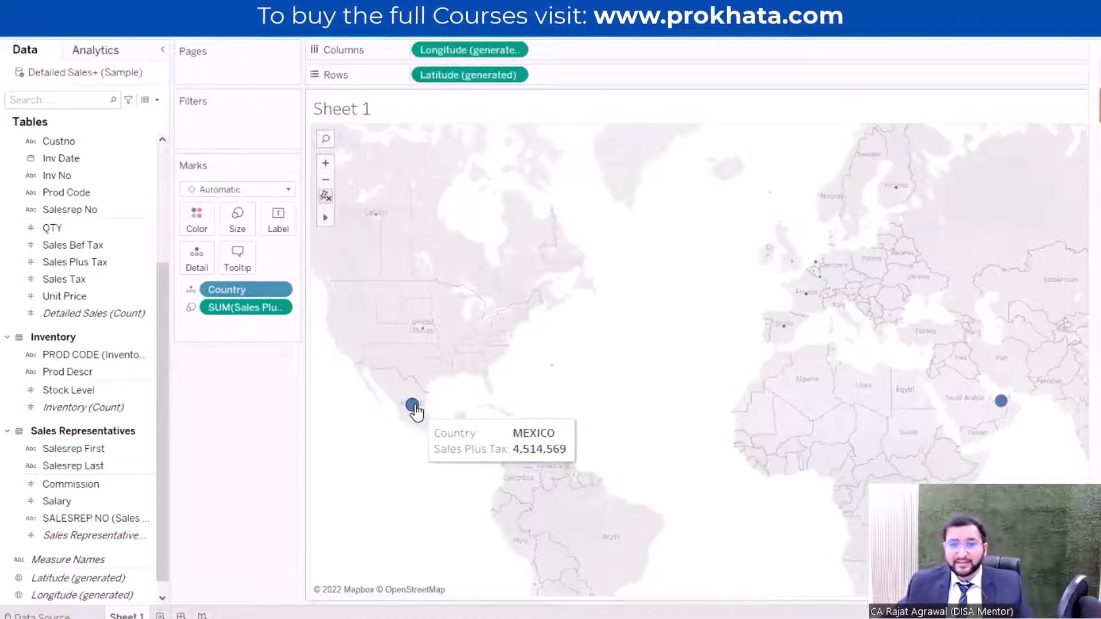
{"action": "mouse_move", "coordinate": [1006, 405]}
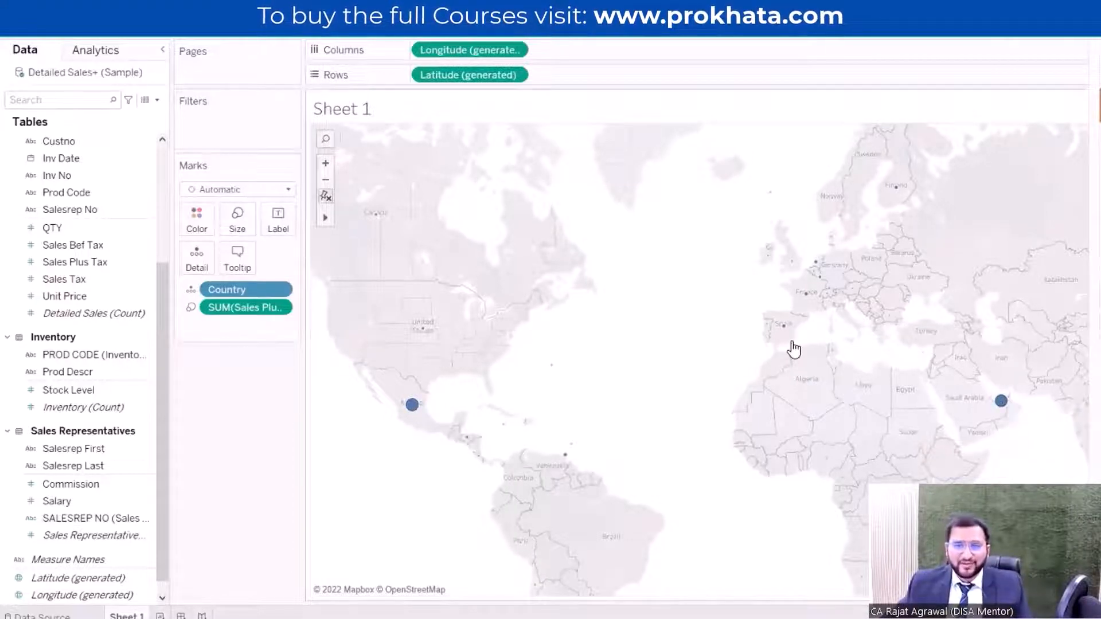
{"action": "left_click_drag", "start_coordinate": [697, 291], "coordinate": [637, 294]}
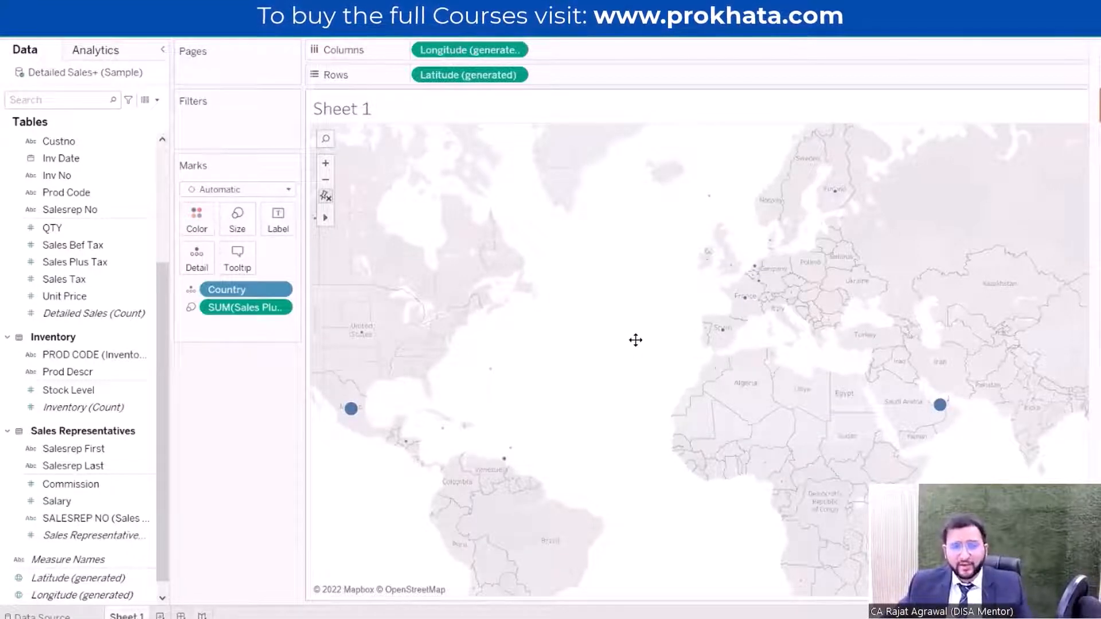
{"action": "scroll", "coordinate": [636, 340], "scroll_direction": "down", "scroll_amount": 1}
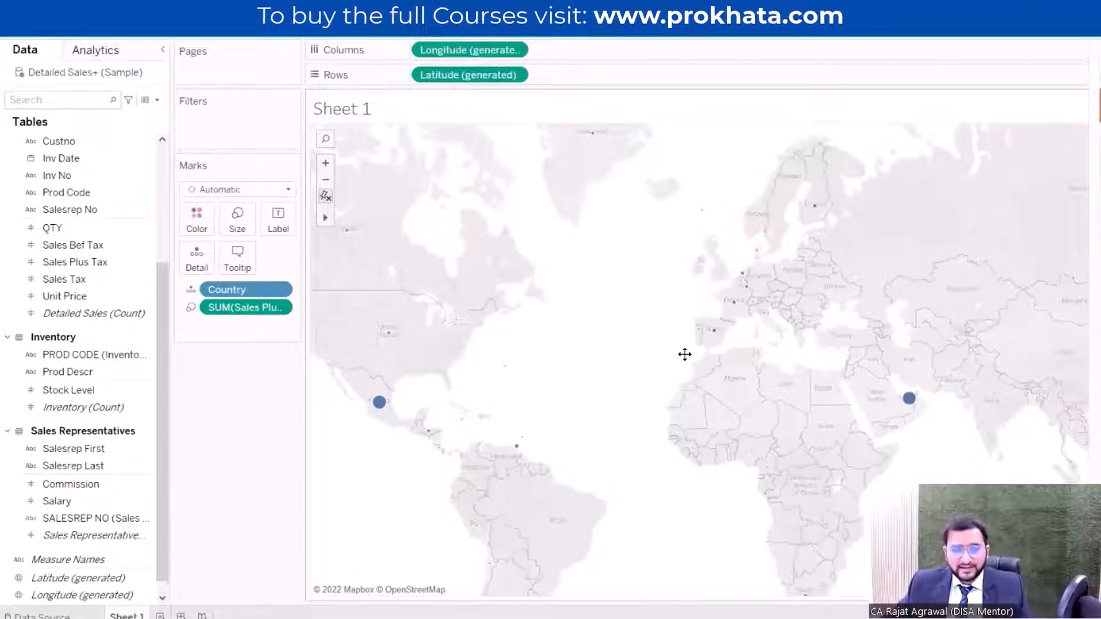
{"action": "left_click_drag", "start_coordinate": [684, 354], "coordinate": [691, 353]}
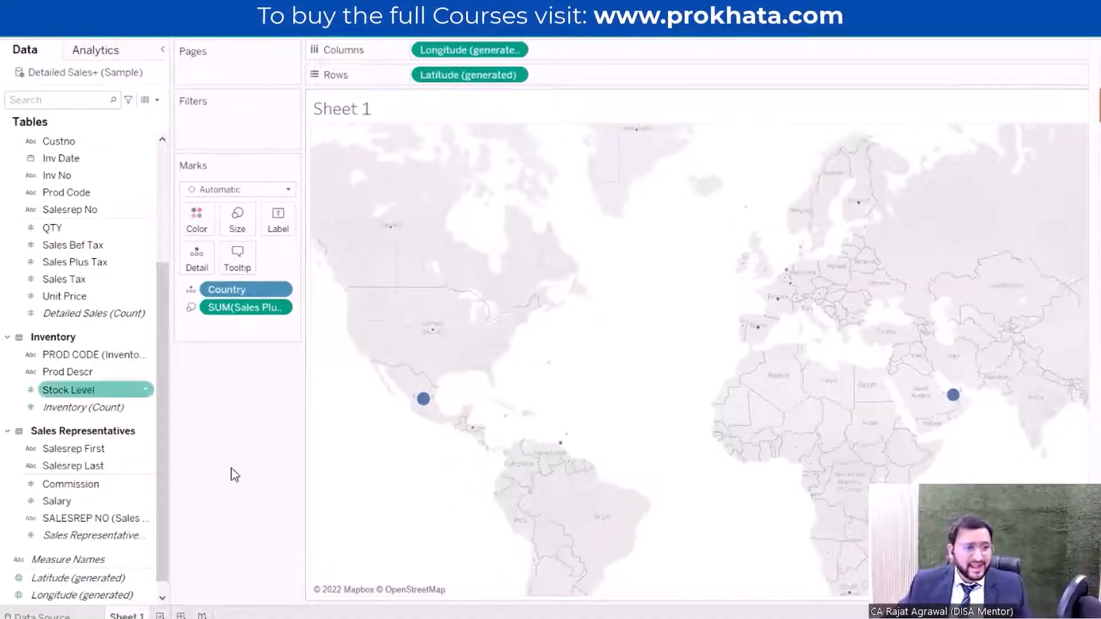
- Label the country marks on the map with Sales Plus Tax
{"action": "left_click_drag", "start_coordinate": [84, 267], "coordinate": [281, 222]}
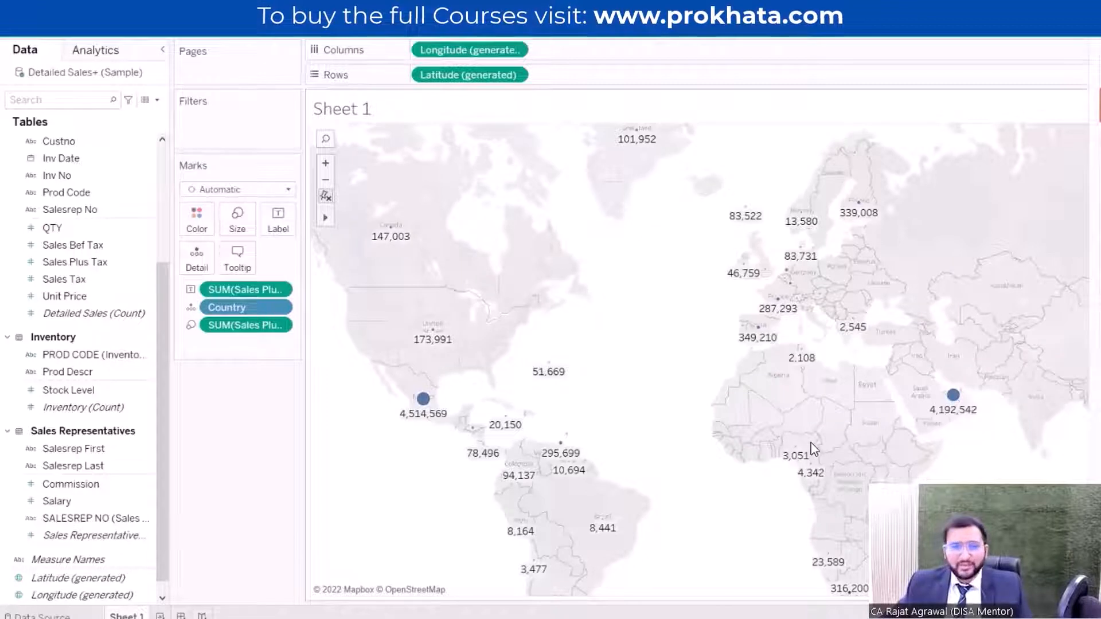
{"action": "left_click_drag", "start_coordinate": [661, 345], "coordinate": [630, 327]}
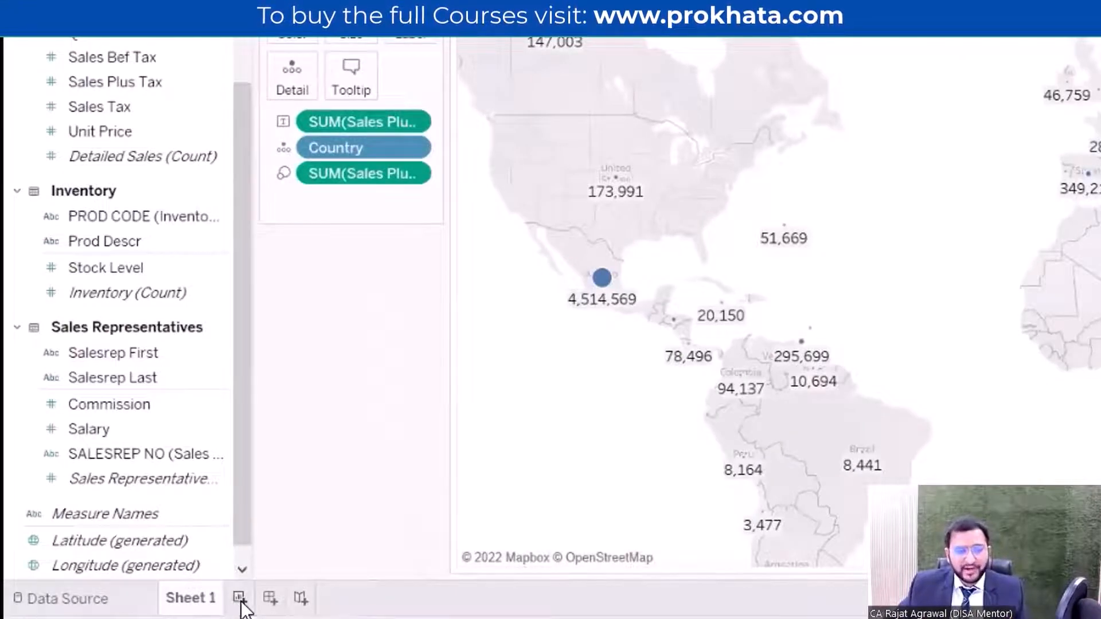
- Add a new blank worksheet to the workbook and return to the map on Sheet 1
{"action": "left_click", "coordinate": [239, 598]}
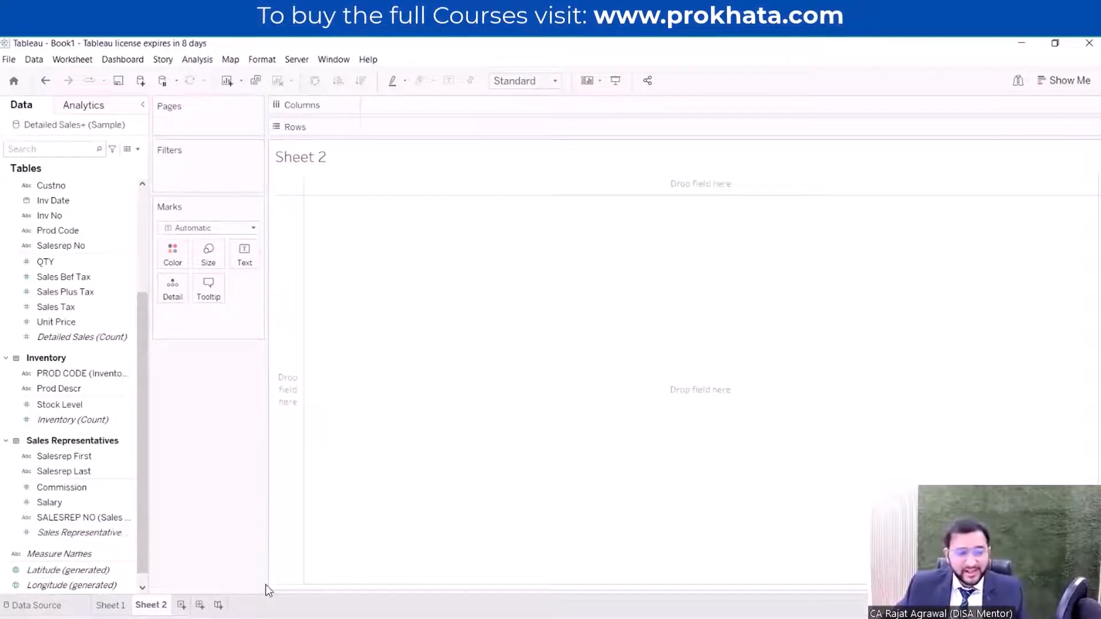
{"action": "mouse_move", "coordinate": [110, 609]}
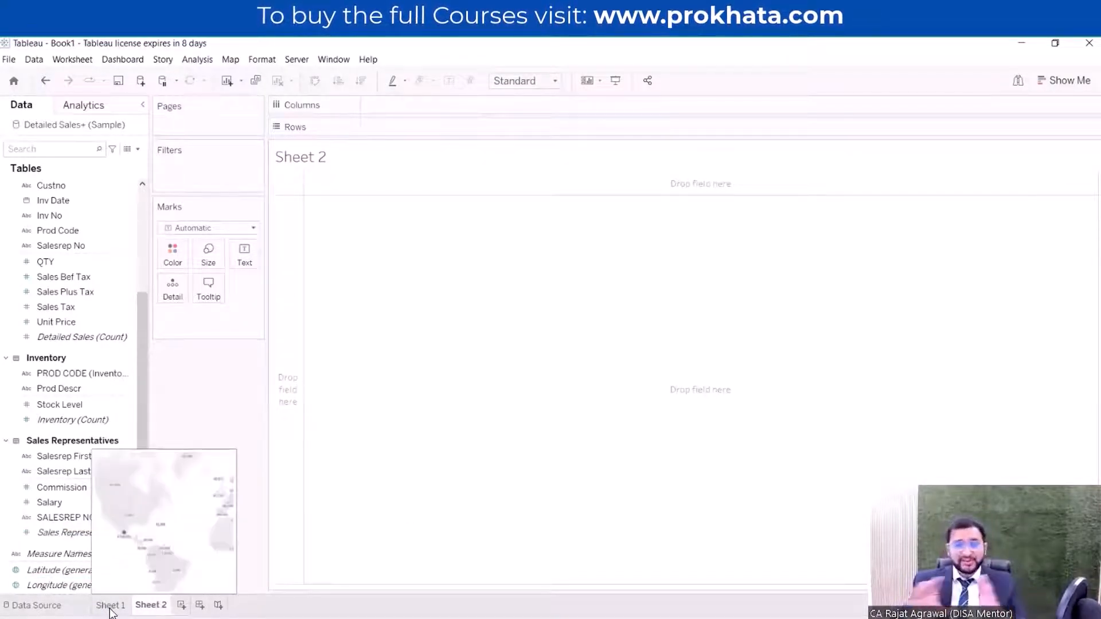
{"action": "left_click", "coordinate": [112, 607]}
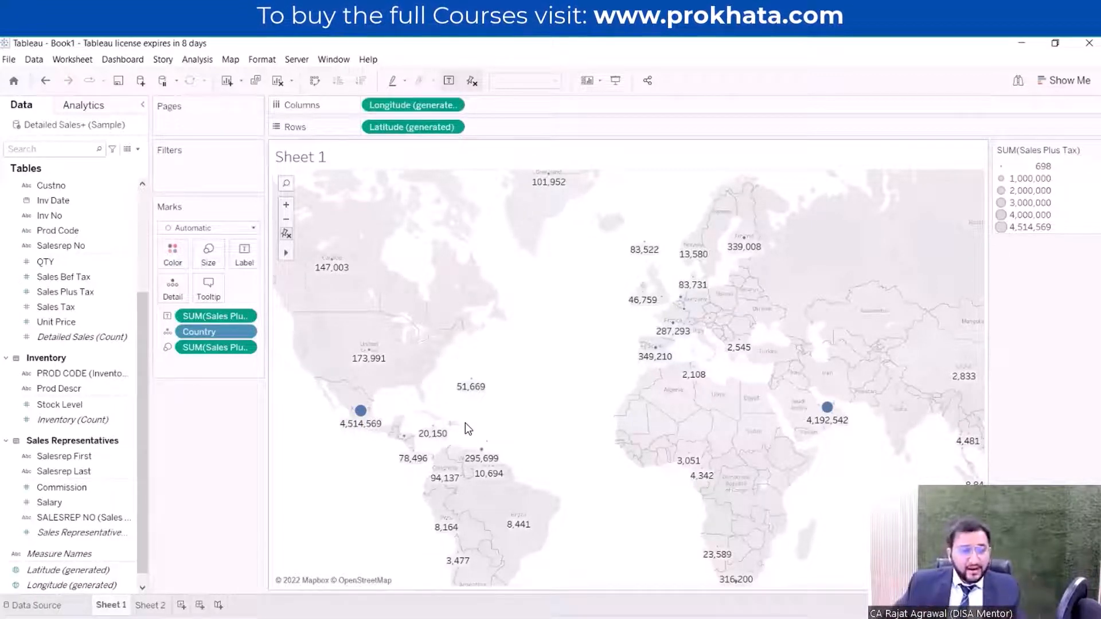
{"action": "mouse_move", "coordinate": [107, 609]}
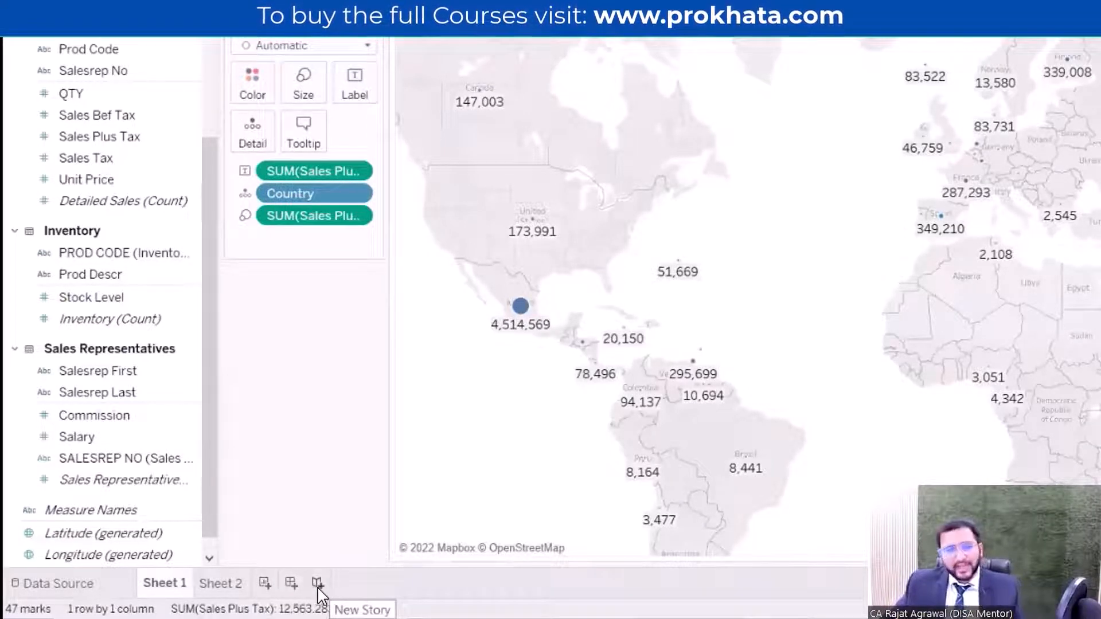
- Create a new dashboard and place Sheet 1 in its empty layout area
{"action": "left_click", "coordinate": [291, 583]}
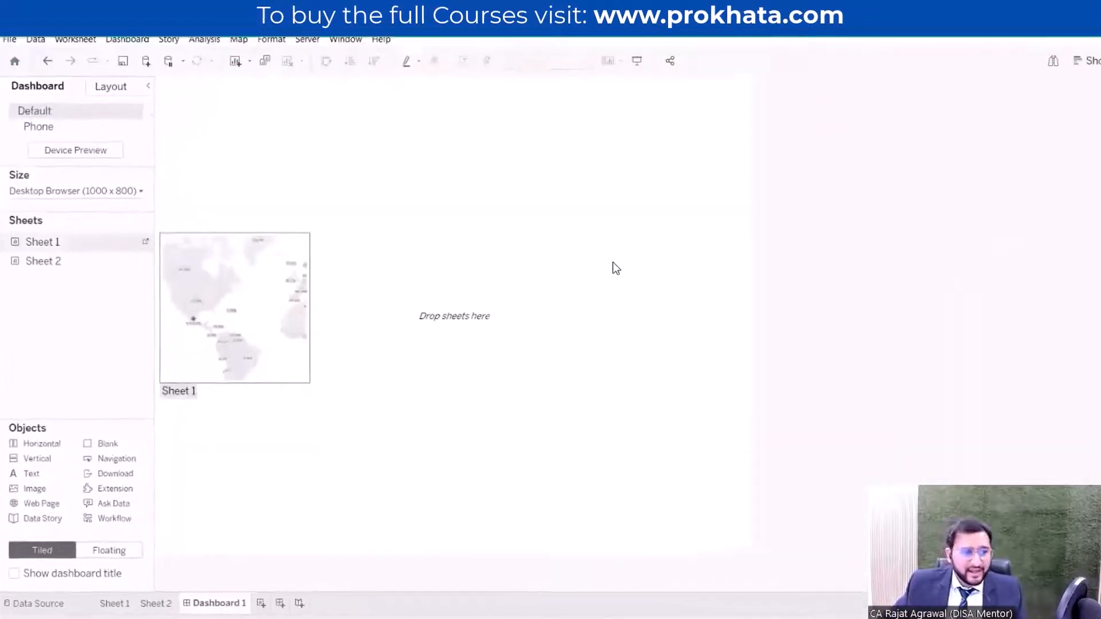
{"action": "left_click_drag", "start_coordinate": [43, 242], "coordinate": [616, 268]}
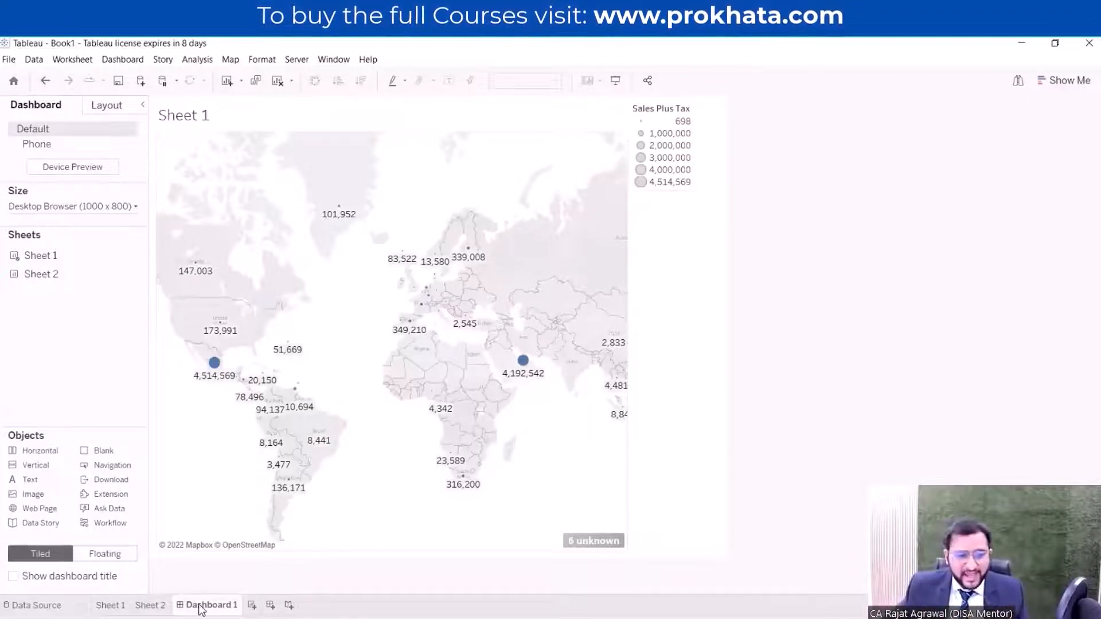
- Review the Sheet 1 map and the table relationships in the data source, ending back on Sheet 1
{"action": "left_click", "coordinate": [109, 605]}
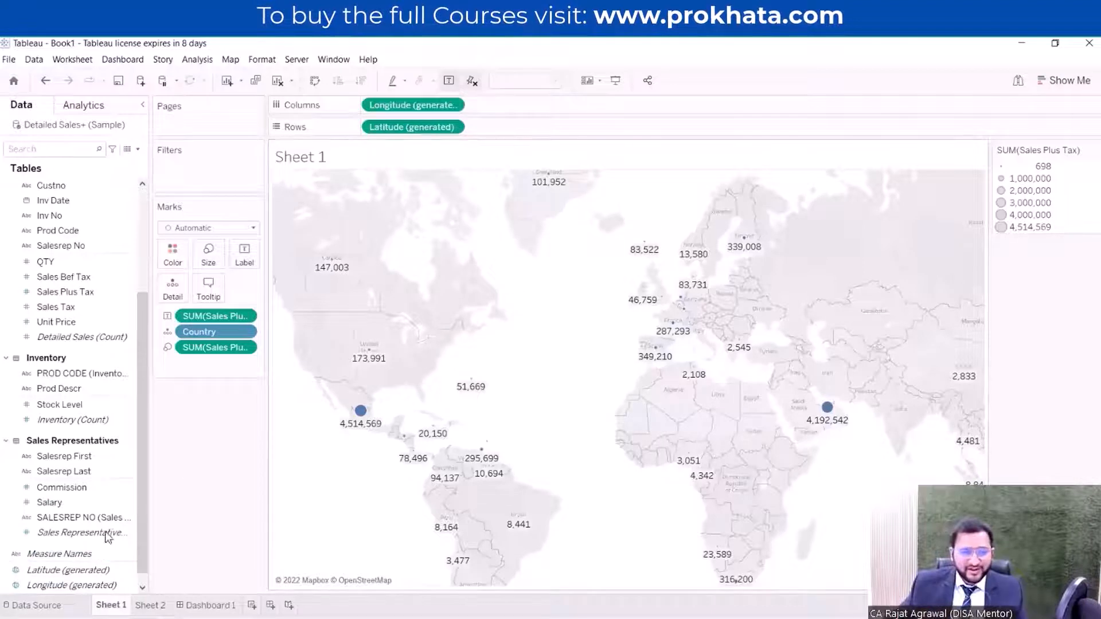
{"action": "mouse_move", "coordinate": [159, 606]}
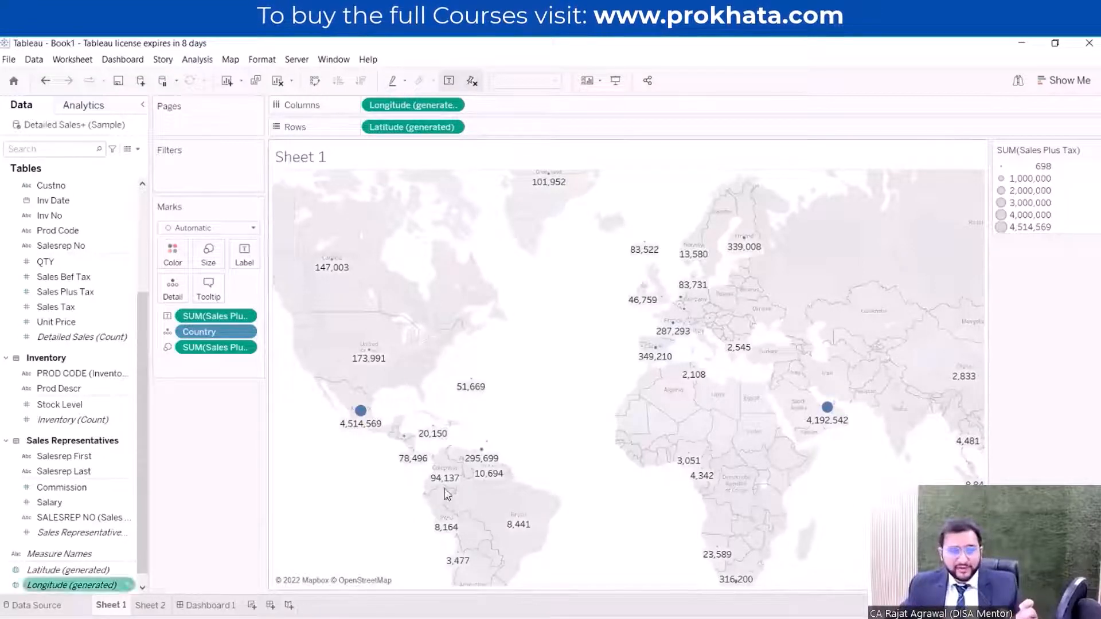
{"action": "left_click", "coordinate": [29, 606]}
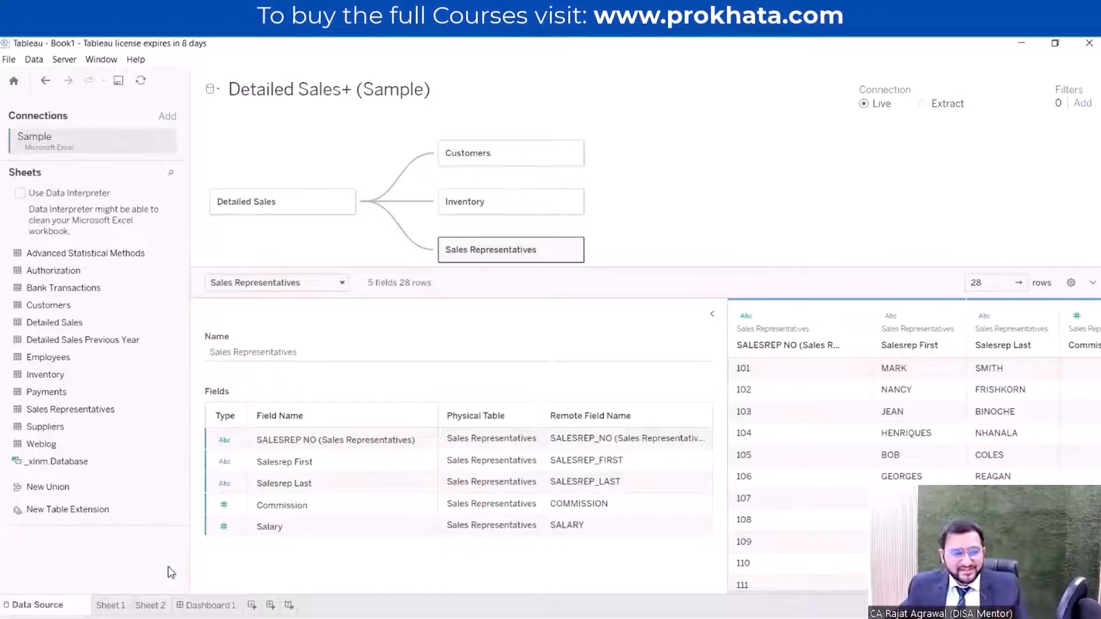
{"action": "left_click", "coordinate": [112, 605]}
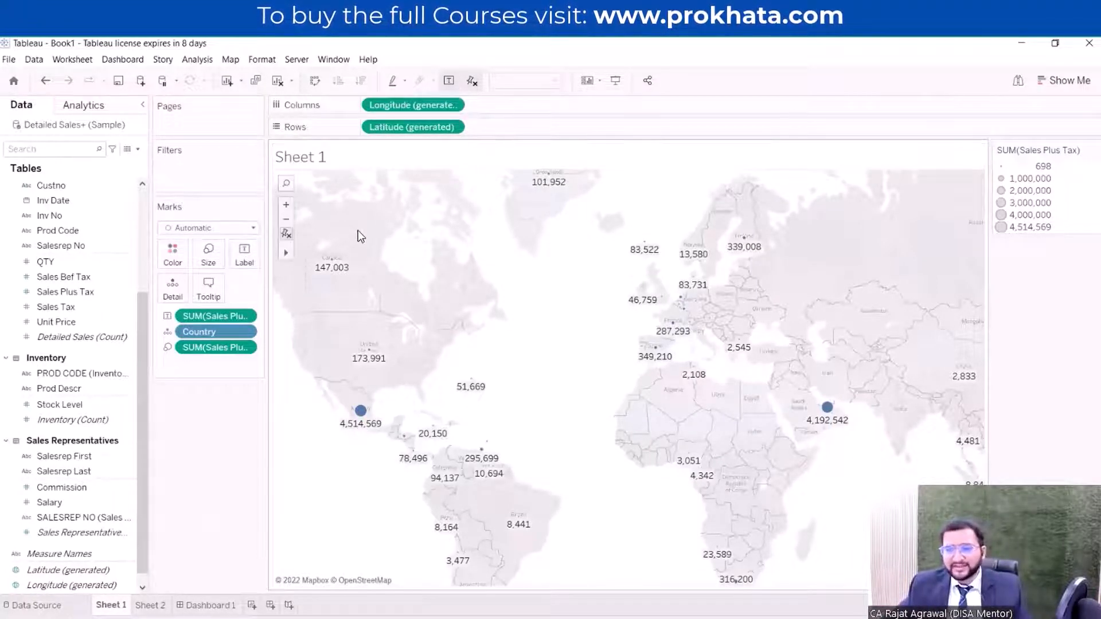
- Replace the Sheet 1 title with "Sales by Country", switch the title editor's font to Tableau Bold and accept the title
{"action": "double_click", "coordinate": [300, 156]}
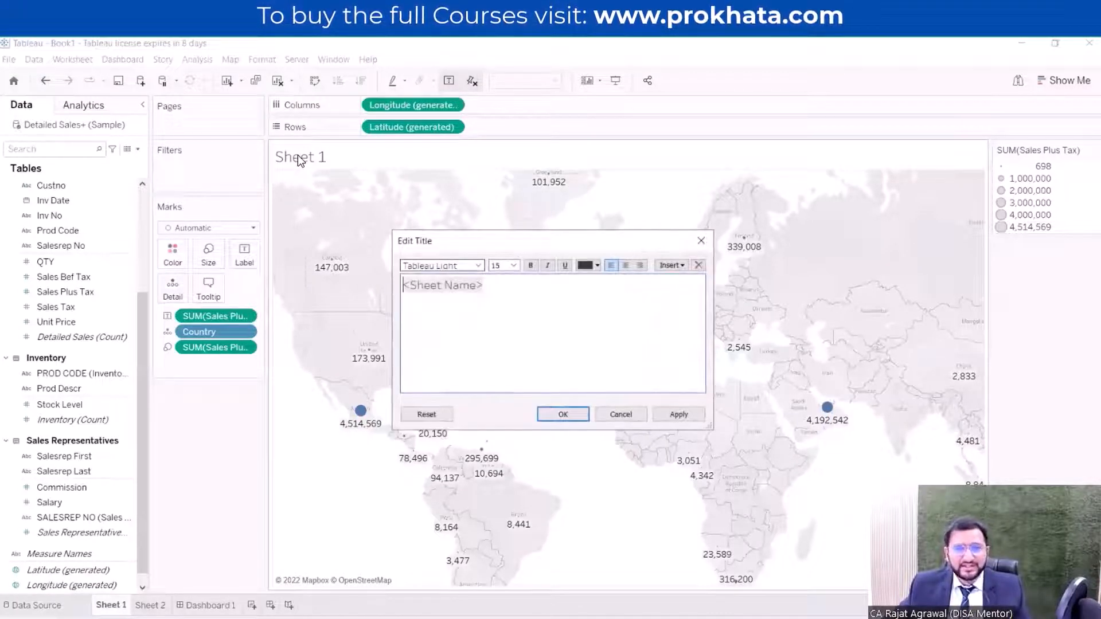
{"action": "key", "text": "ctrl+a"}
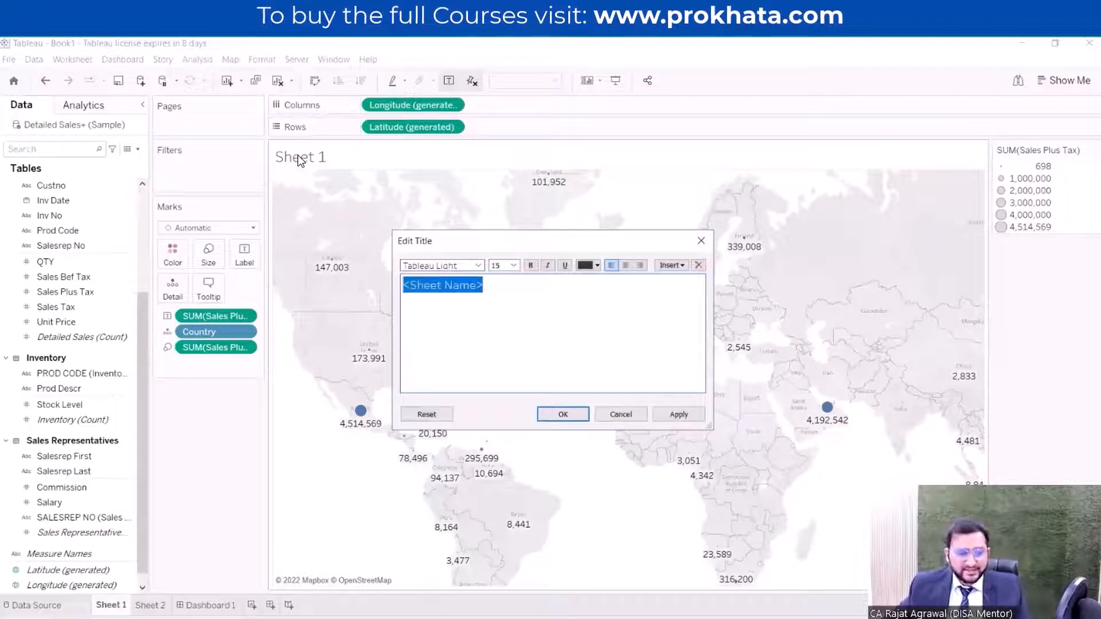
{"action": "type", "text": "S"}
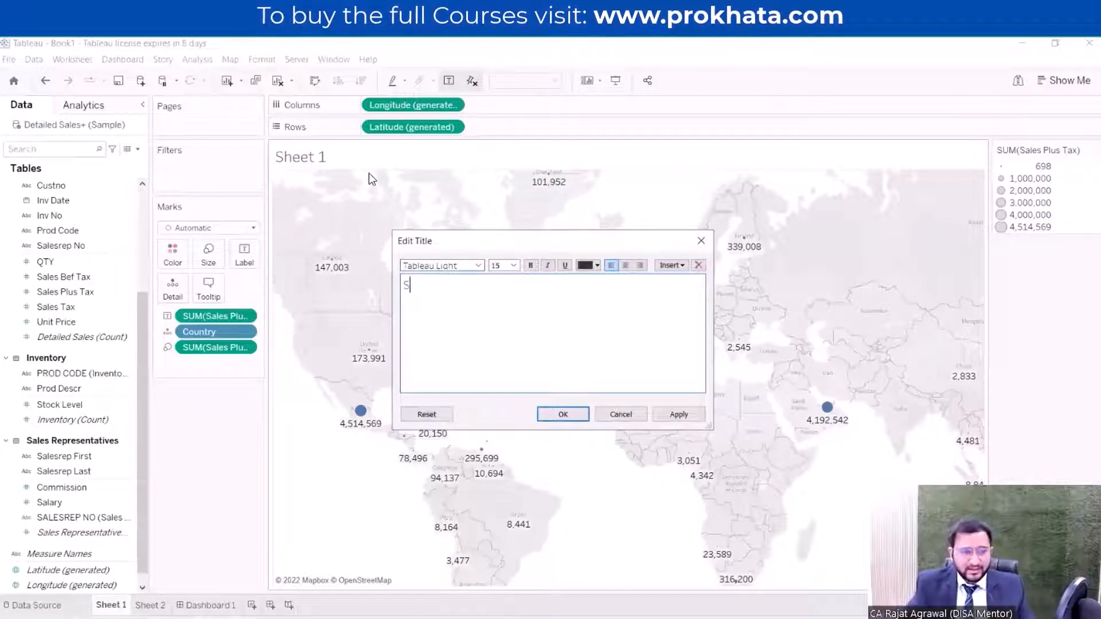
{"action": "type", "text": "ales by C"}
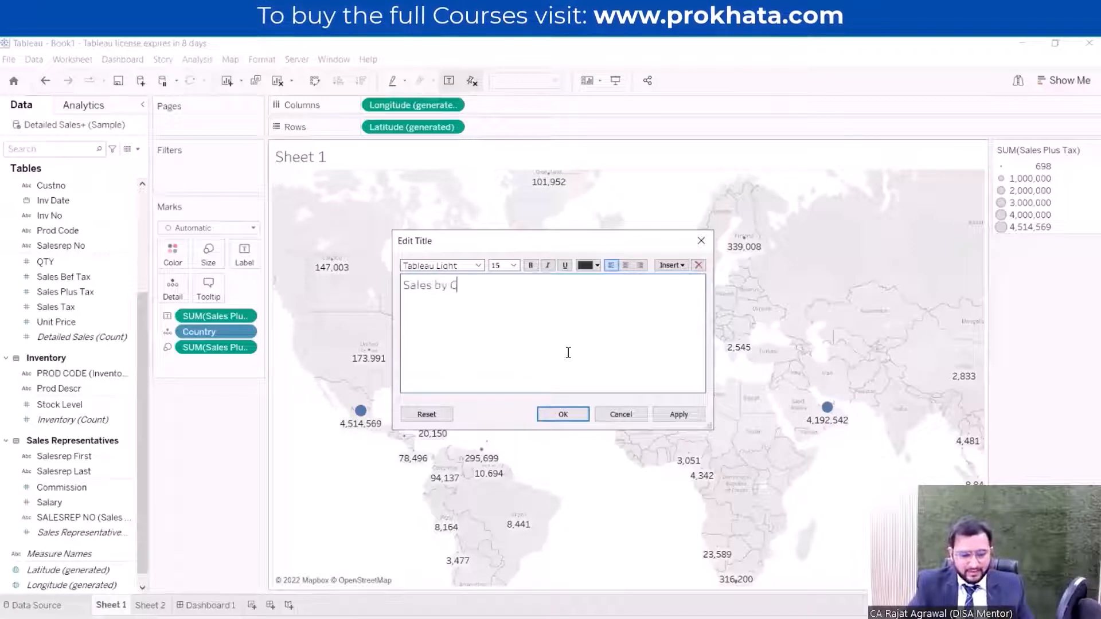
{"action": "type", "text": "ountry"}
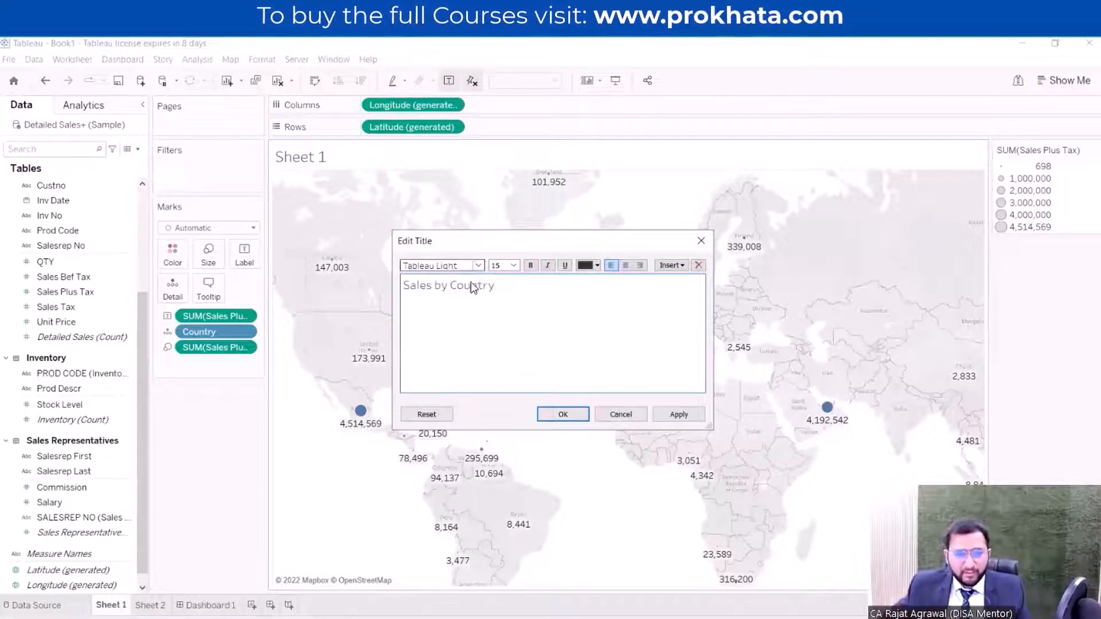
{"action": "left_click", "coordinate": [477, 266]}
{"action": "left_click", "coordinate": [520, 274]}
{"action": "left_click", "coordinate": [531, 265]}
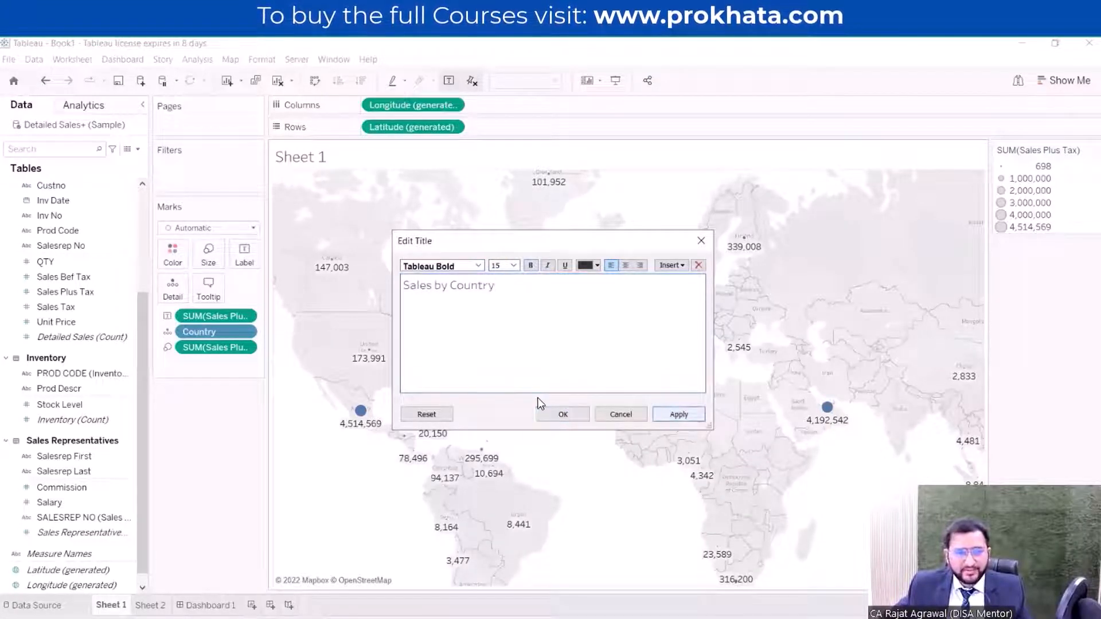
{"action": "left_click", "coordinate": [563, 413]}
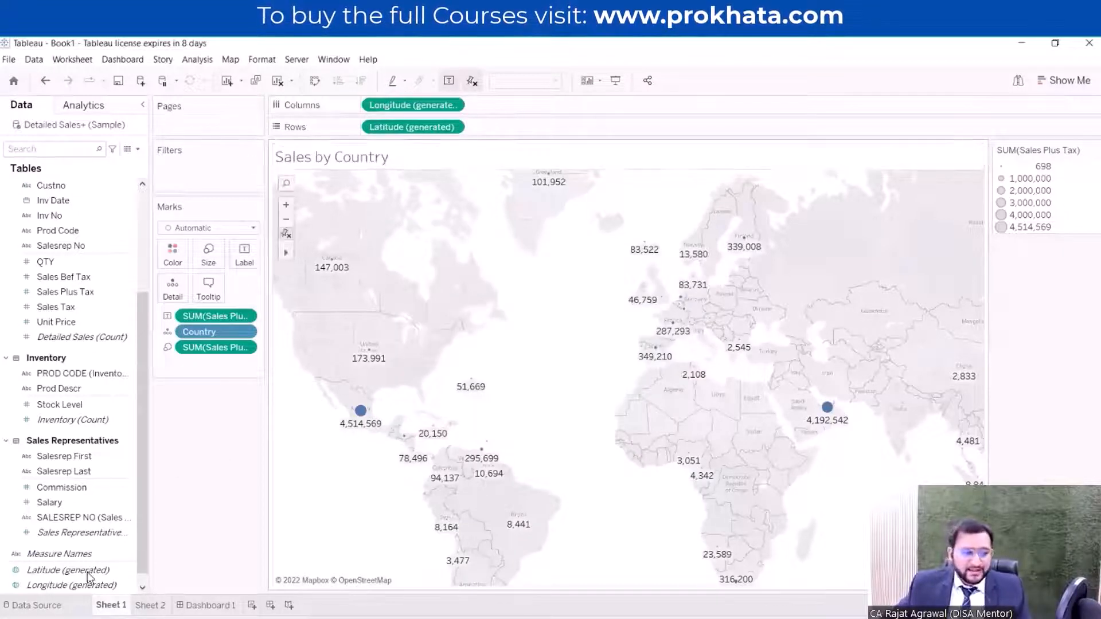
- Rename the Sheet 1 worksheet as SbyC
{"action": "double_click", "coordinate": [110, 606]}
{"action": "type", "text": "S"}
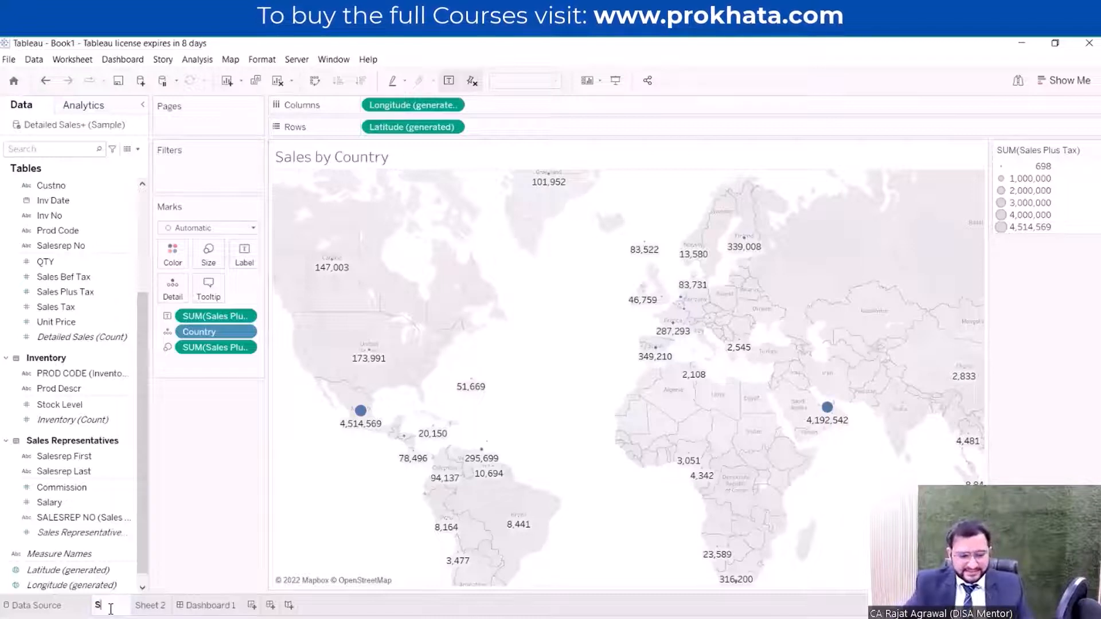
{"action": "type", "text": "B"}
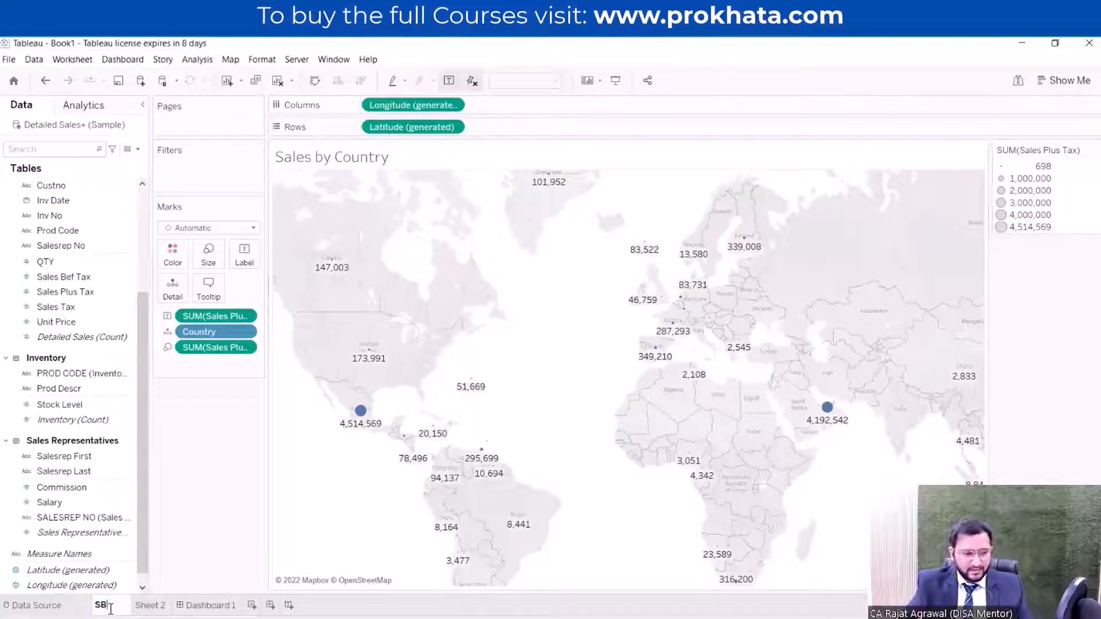
{"action": "key", "text": "BackSpace"}
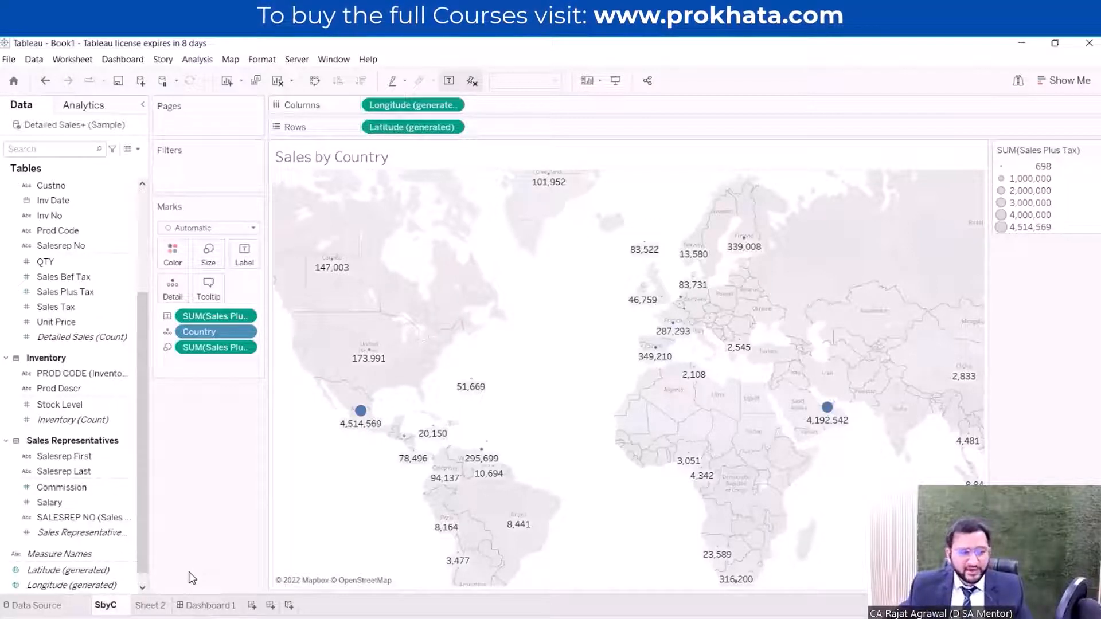
{"action": "type", "text": "C"}
{"action": "key", "text": "Return"}
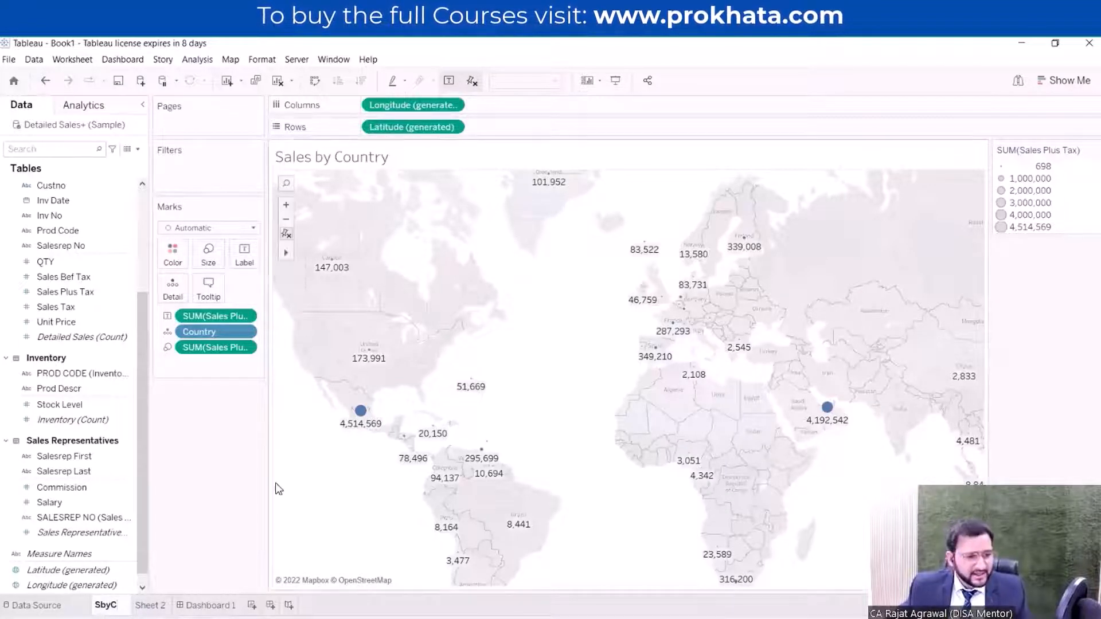
- On Sheet 2, chart Sales Plus Tax by Salesrep First as packed bubbles
{"action": "left_click", "coordinate": [149, 604]}
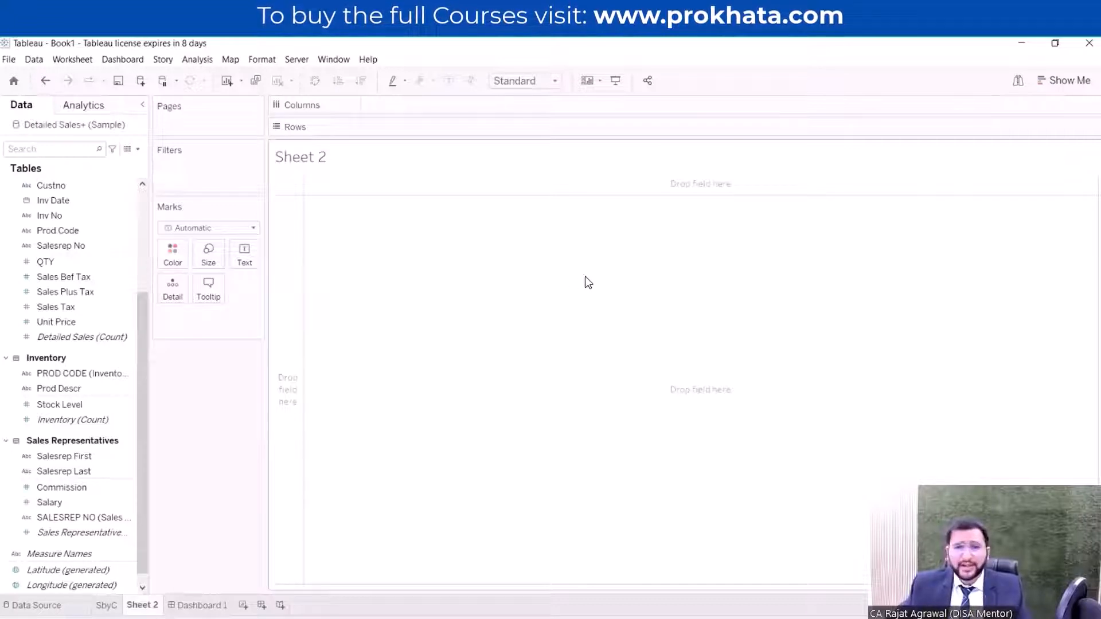
{"action": "scroll", "coordinate": [129, 421], "scroll_direction": "down", "scroll_amount": 1}
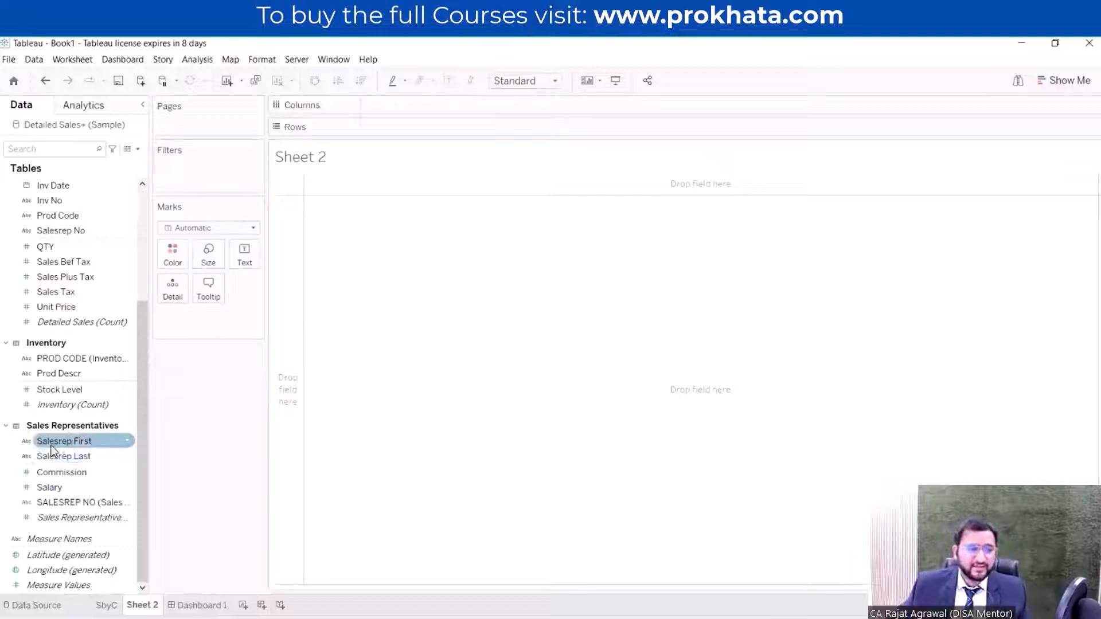
{"action": "double_click", "coordinate": [86, 443]}
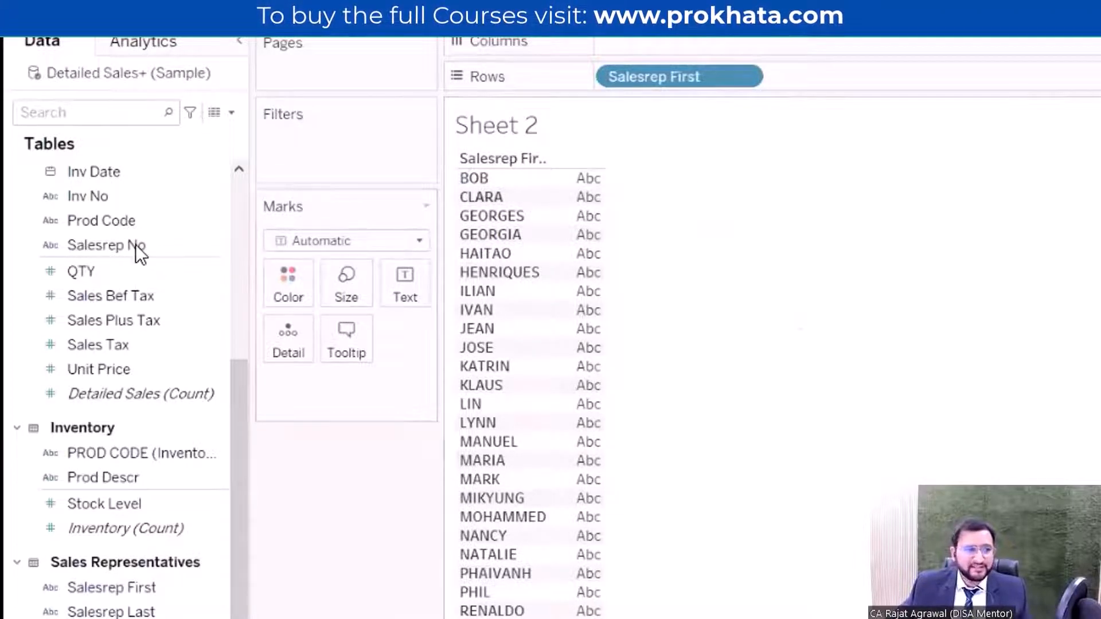
{"action": "double_click", "coordinate": [140, 320]}
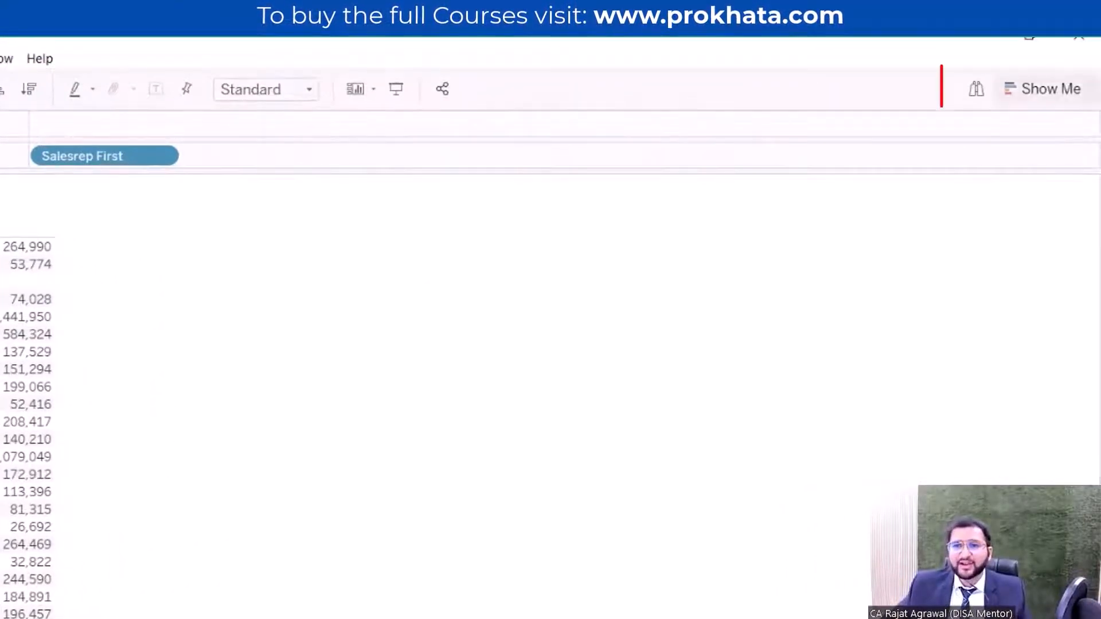
{"action": "left_click", "coordinate": [1043, 89]}
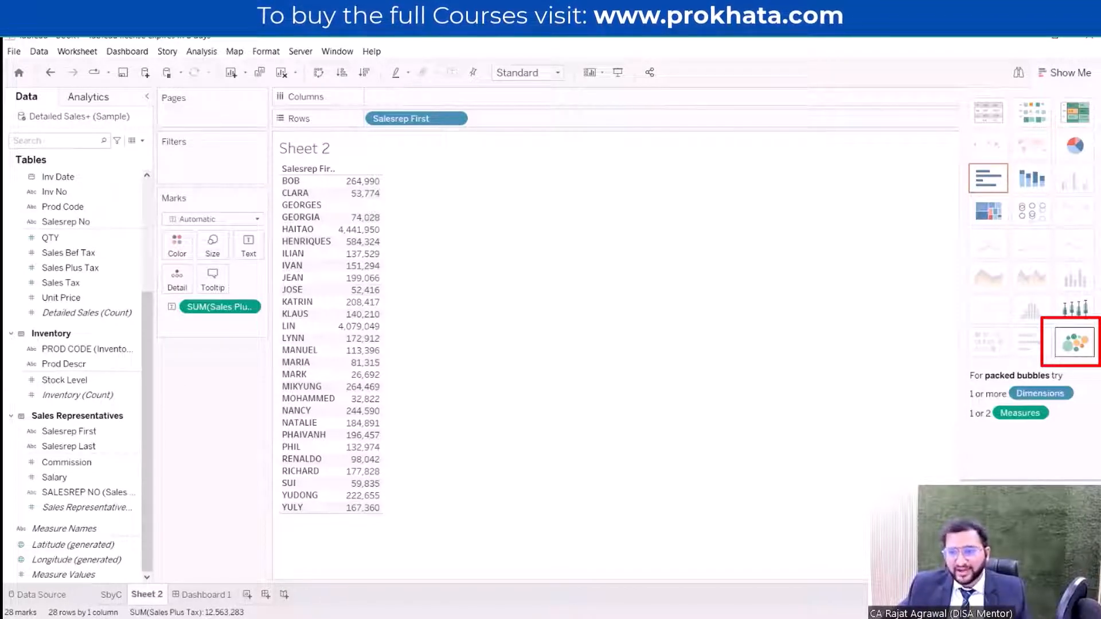
{"action": "left_click", "coordinate": [1074, 343]}
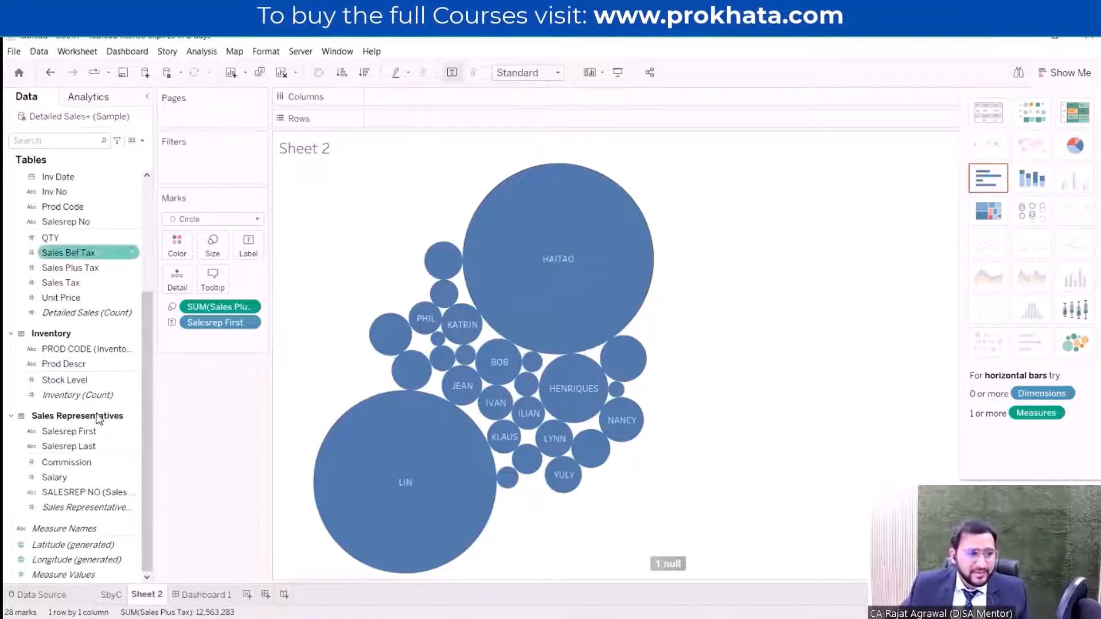
- Label the bubbles with Sales Plus Tax as well, colour them by QTY, and close the chart type chooser
{"action": "scroll", "coordinate": [124, 417], "scroll_direction": "up", "scroll_amount": 2}
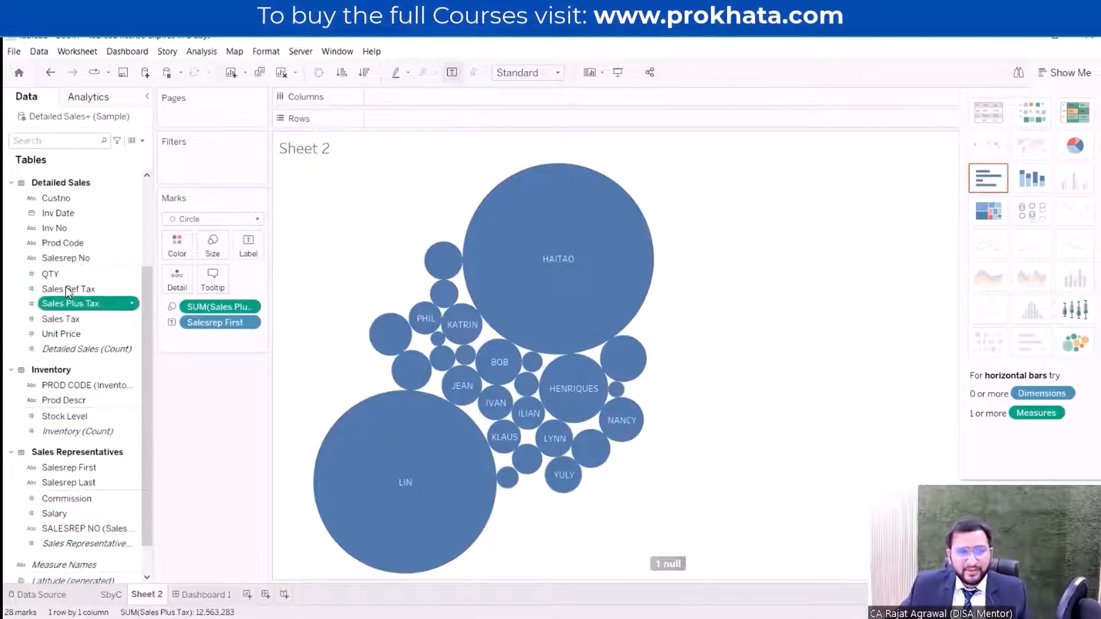
{"action": "left_click_drag", "start_coordinate": [86, 304], "coordinate": [249, 249]}
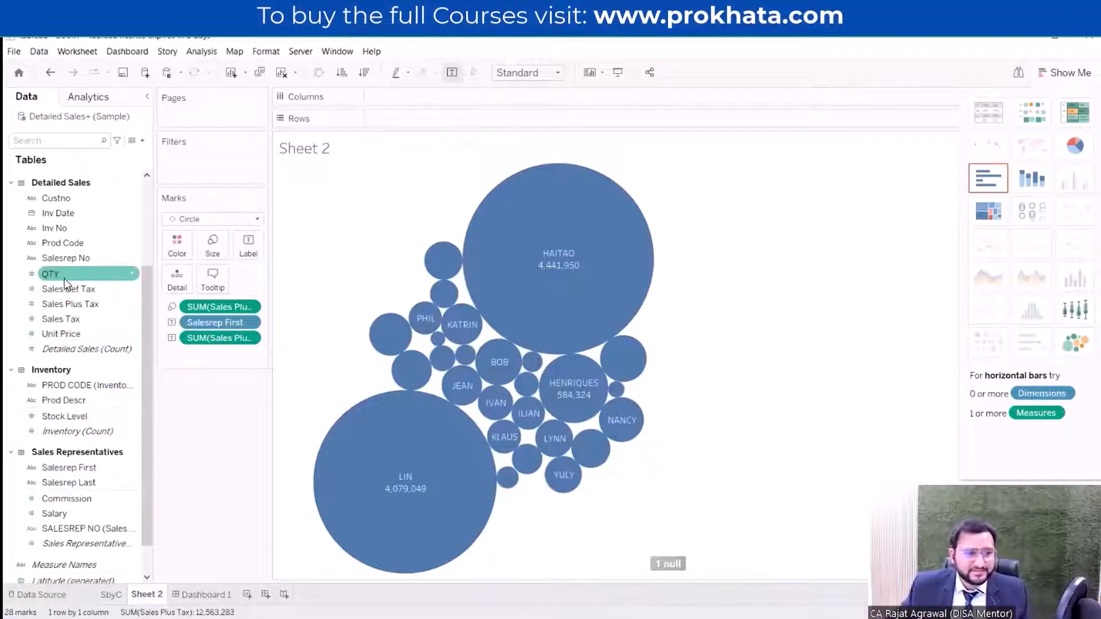
{"action": "left_click_drag", "start_coordinate": [64, 277], "coordinate": [177, 245]}
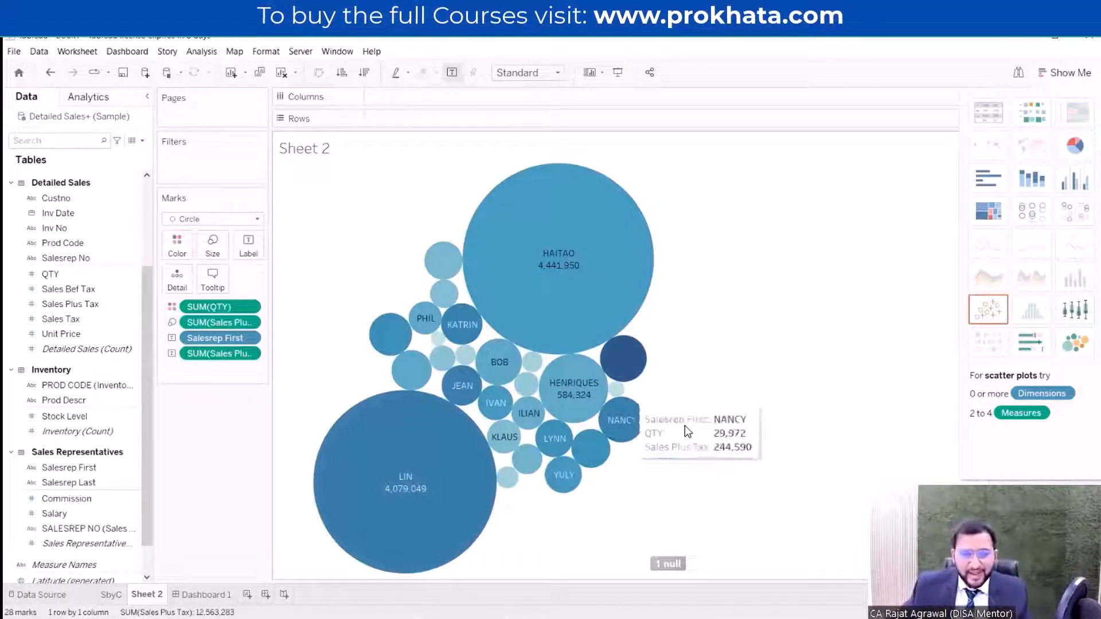
{"action": "left_click", "coordinate": [1064, 72]}
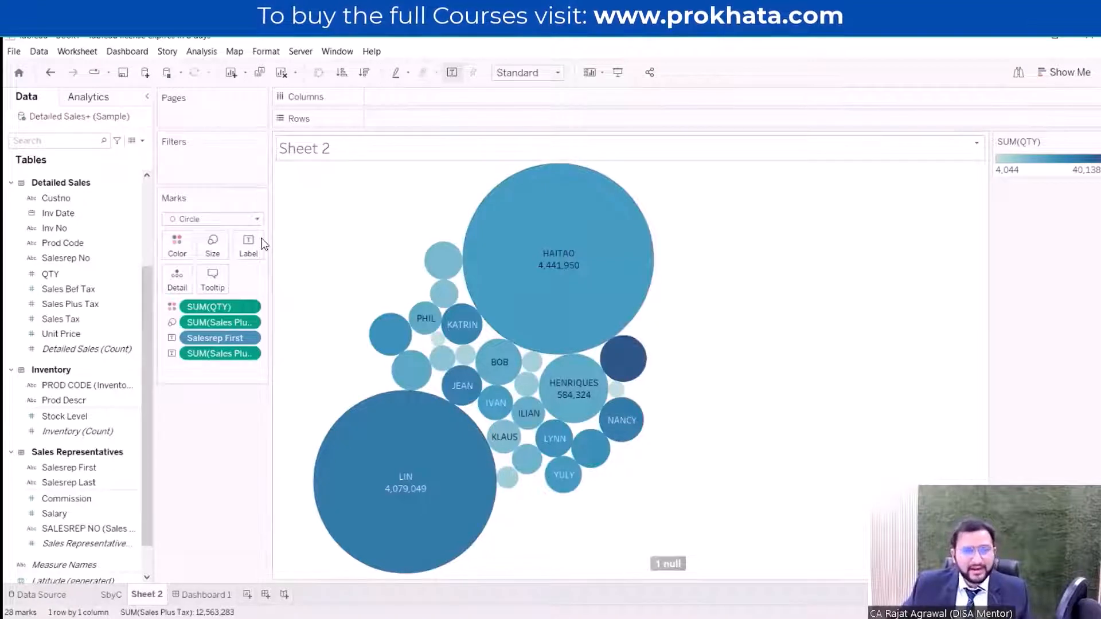
- Replace the Sheet 2 title with "Sales By Sales Rep", switch the title editor's font to Tableau Bold and accept the title
{"action": "double_click", "coordinate": [317, 149]}
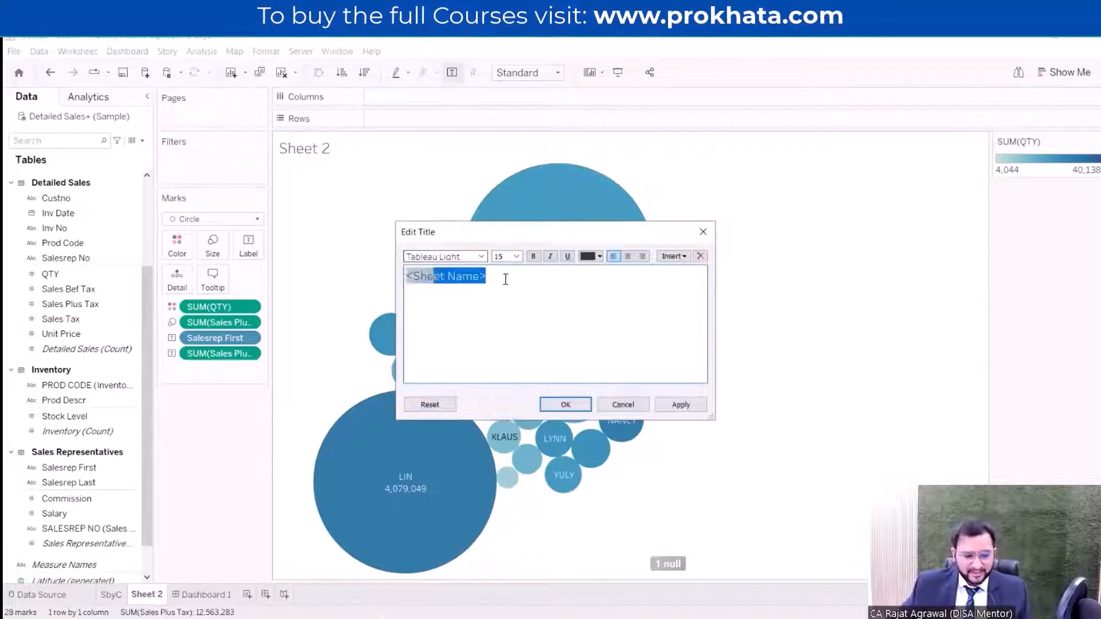
{"action": "left_click_drag", "start_coordinate": [504, 277], "coordinate": [403, 288]}
{"action": "type", "text": "Sales By Sales Rep"}
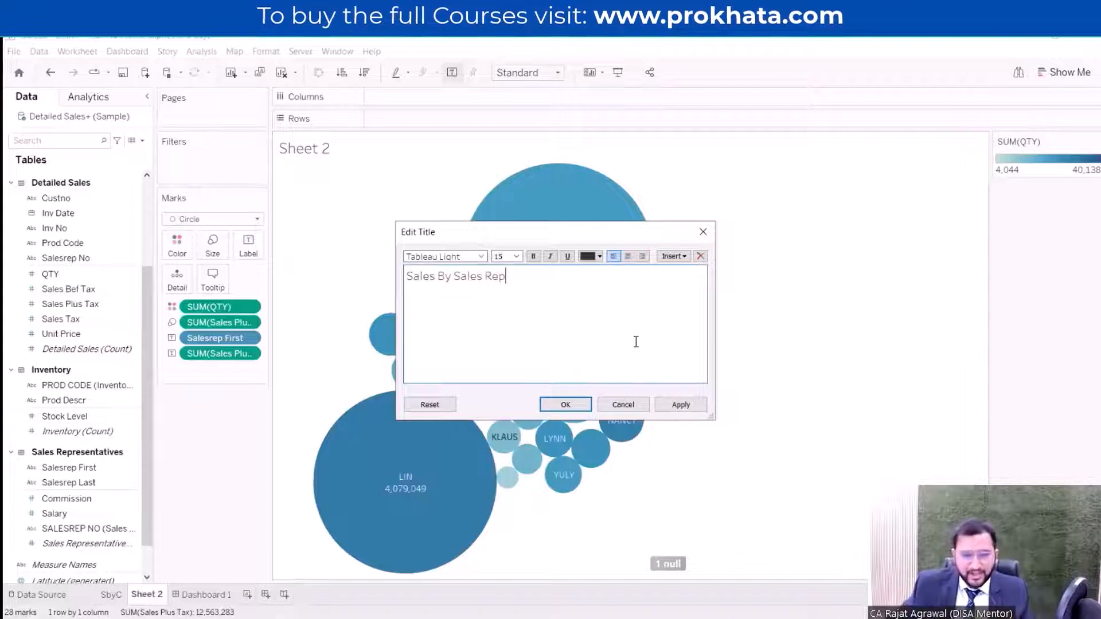
{"action": "left_click", "coordinate": [481, 257]}
{"action": "left_click", "coordinate": [570, 360]}
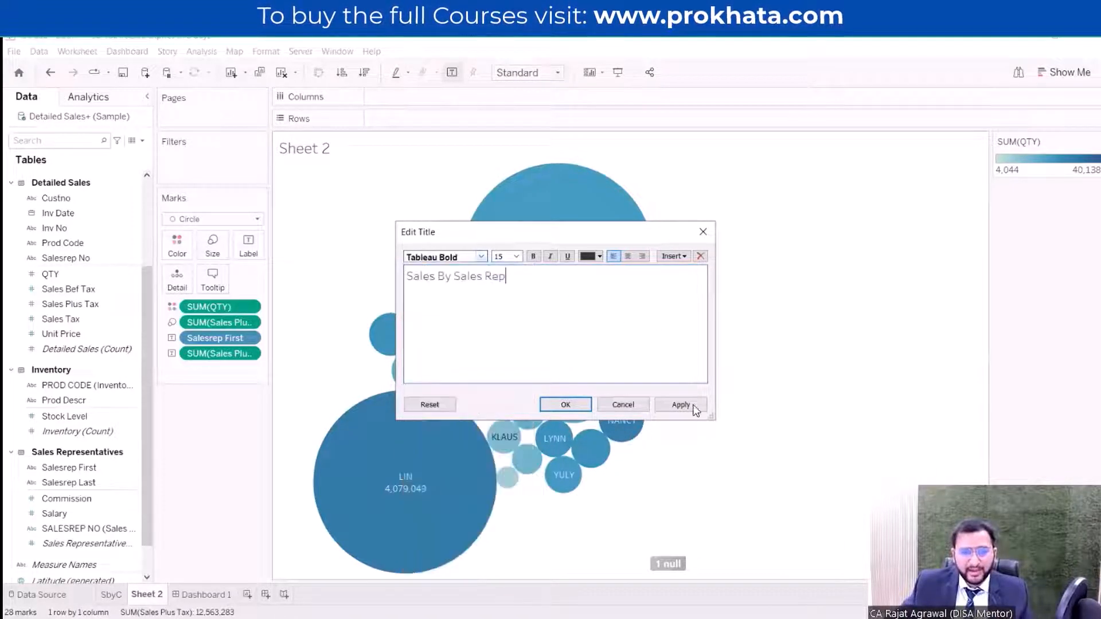
{"action": "left_click", "coordinate": [680, 404]}
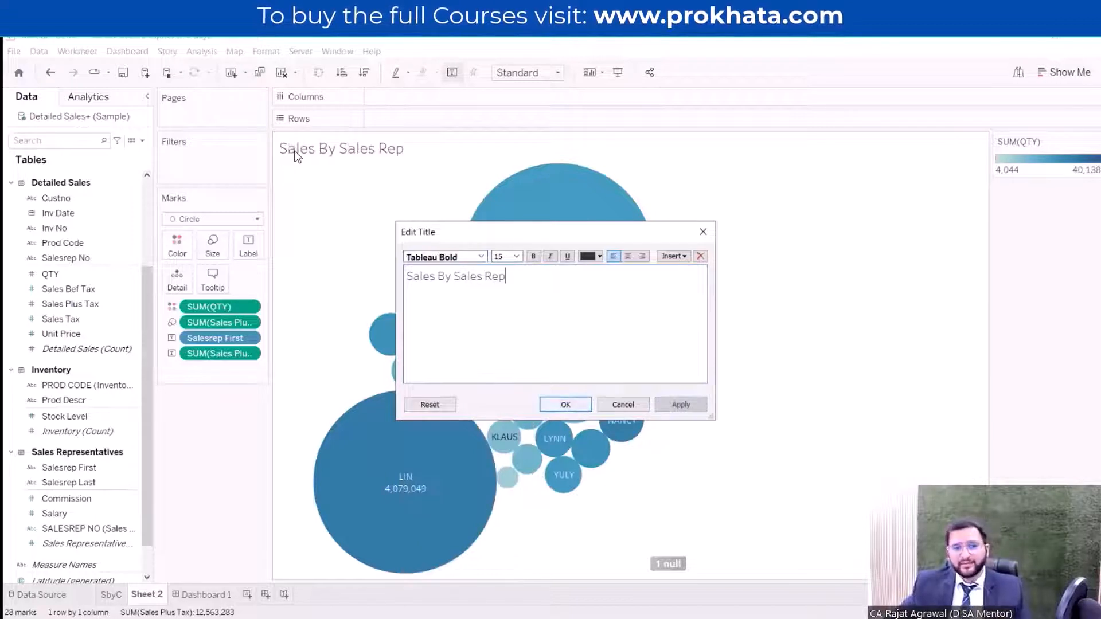
{"action": "key", "text": "Return"}
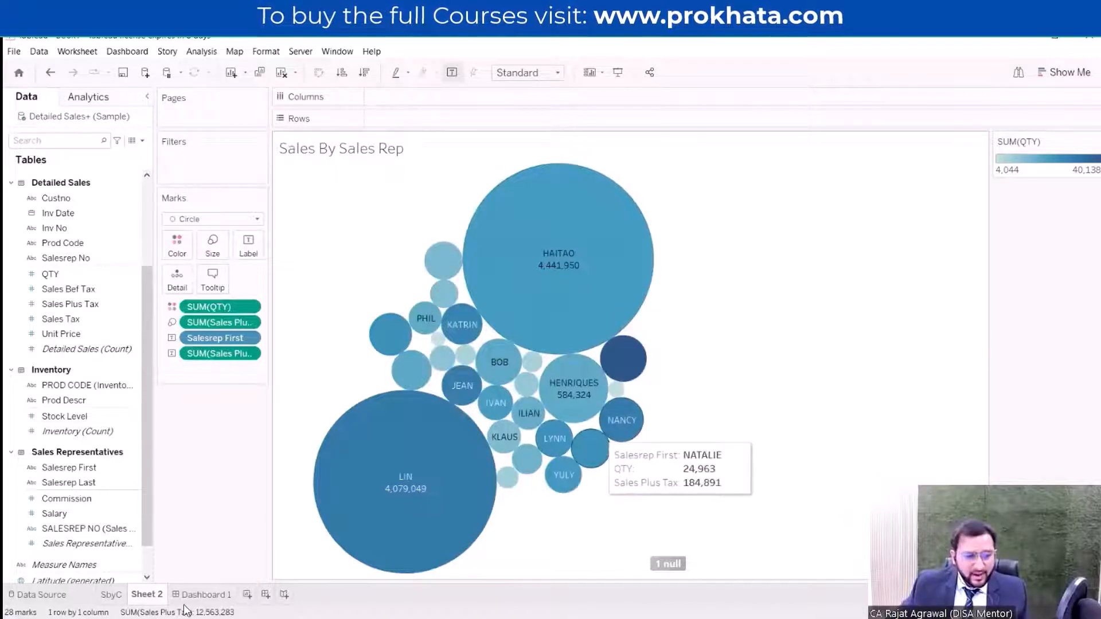
- Rename the Sheet 2 worksheet as SbySR
{"action": "double_click", "coordinate": [146, 597]}
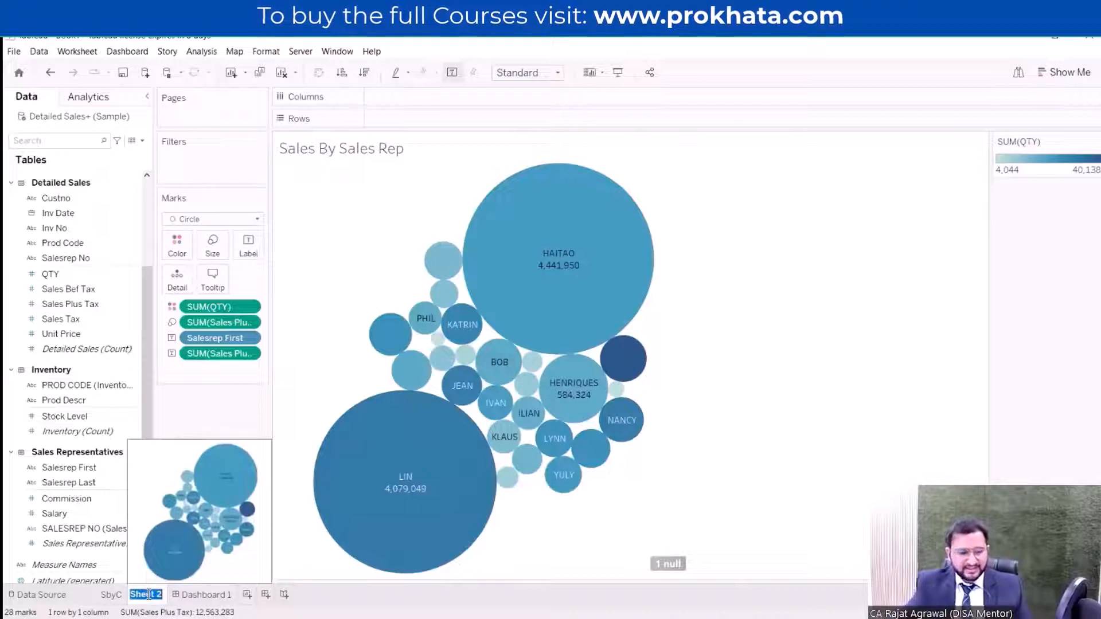
{"action": "type", "text": "A"}
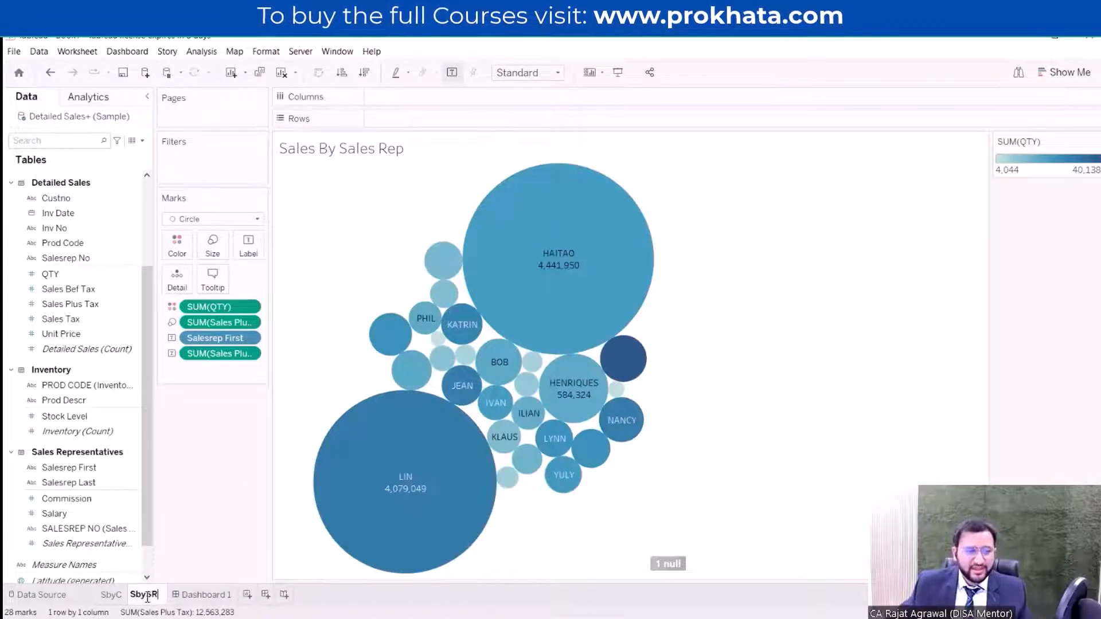
{"action": "left_click", "coordinate": [187, 599]}
{"action": "left_click", "coordinate": [148, 598]}
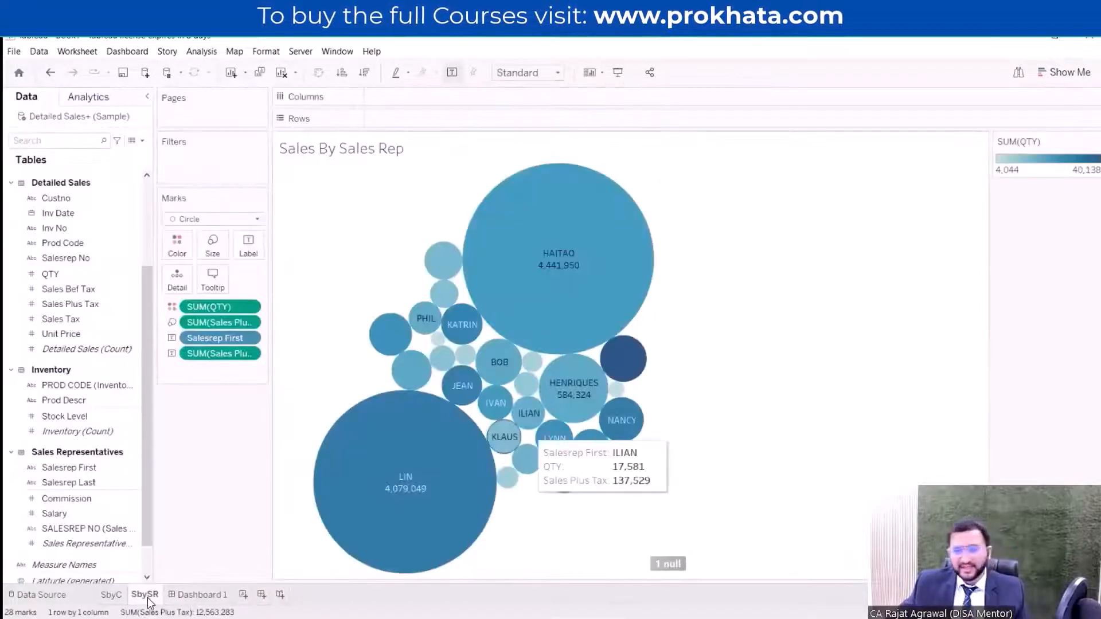
{"action": "mouse_move", "coordinate": [643, 281]}
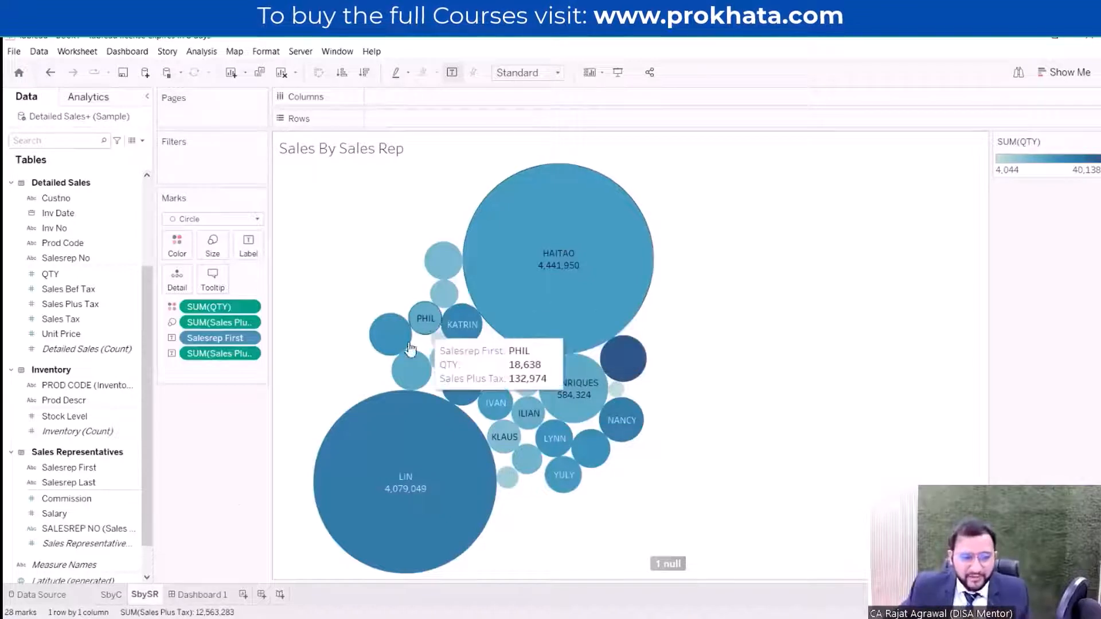
- Add SbySR to Dashboard 1 and arrange the Sales by Country map above the Sales By Sales Rep bubbles
{"action": "left_click", "coordinate": [207, 597]}
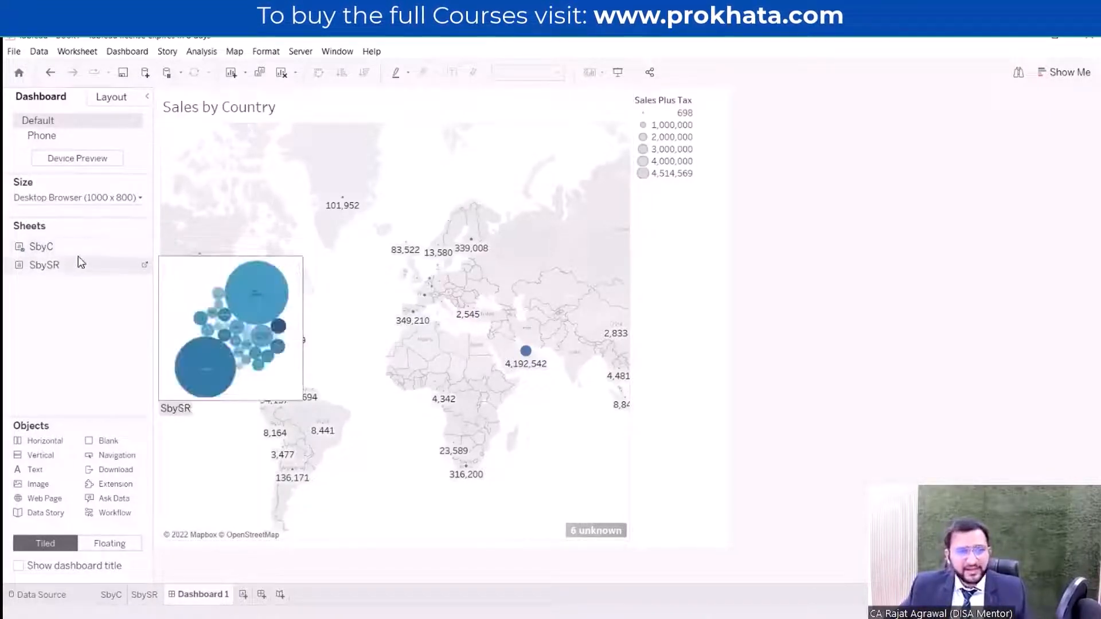
{"action": "double_click", "coordinate": [42, 266]}
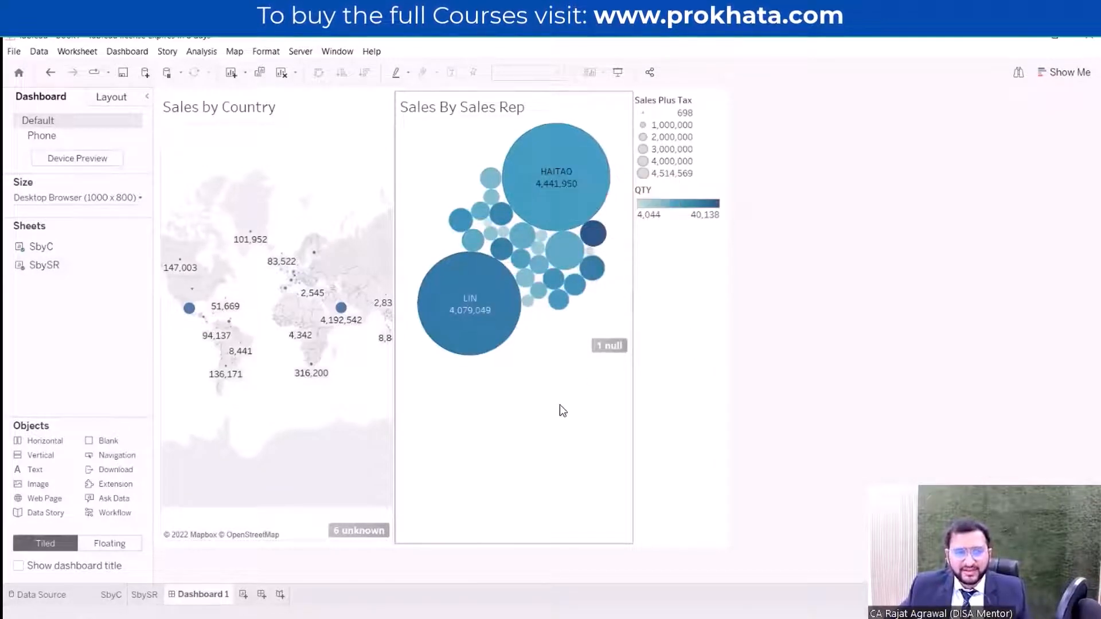
{"action": "left_click", "coordinate": [356, 132]}
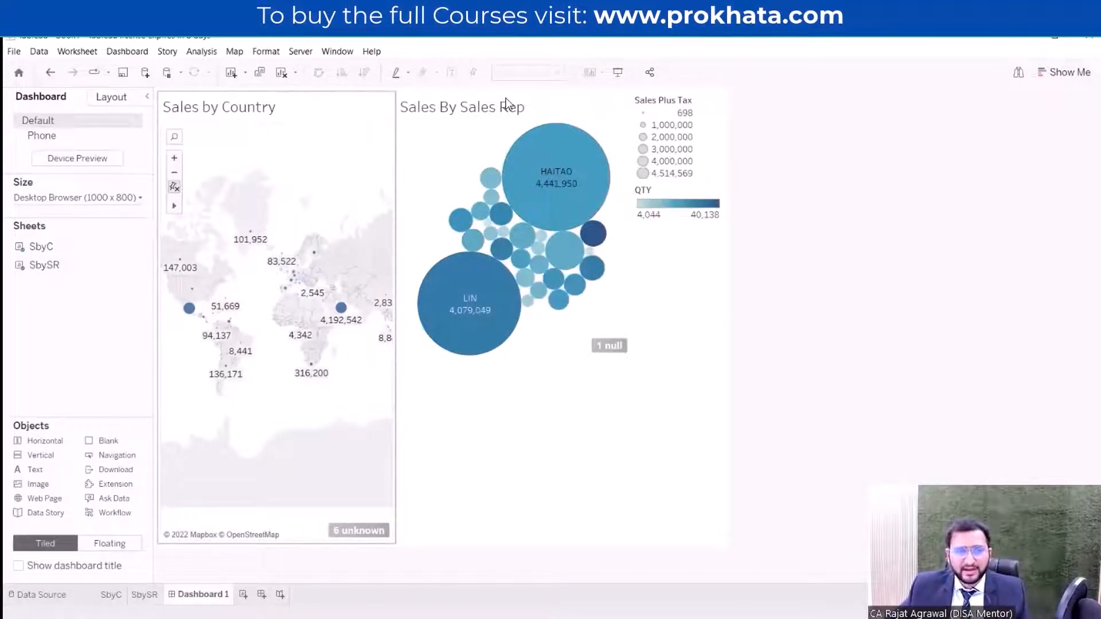
{"action": "left_click", "coordinate": [401, 97]}
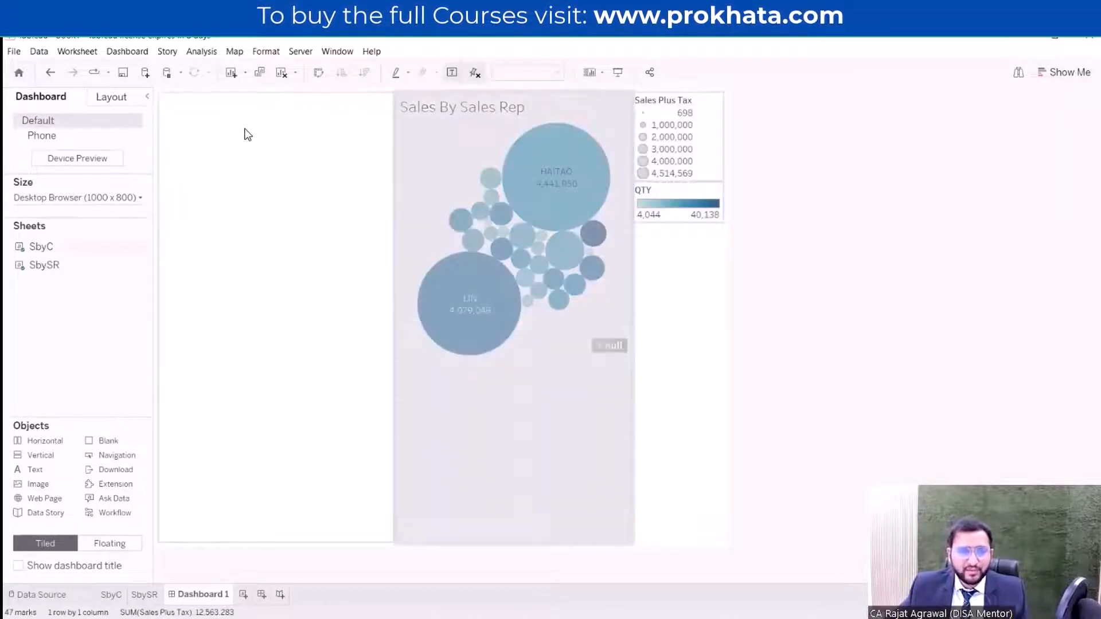
{"action": "key", "text": "ctrl+z"}
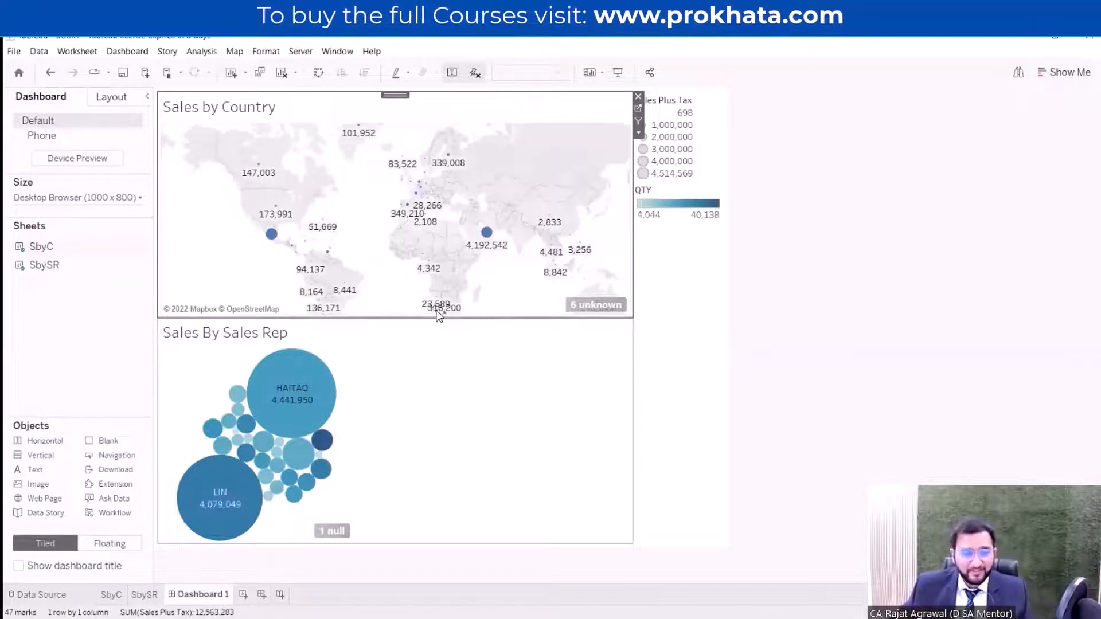
- Add a new blank worksheet and move it between SbySR and Dashboard 1
{"action": "mouse_move", "coordinate": [194, 599]}
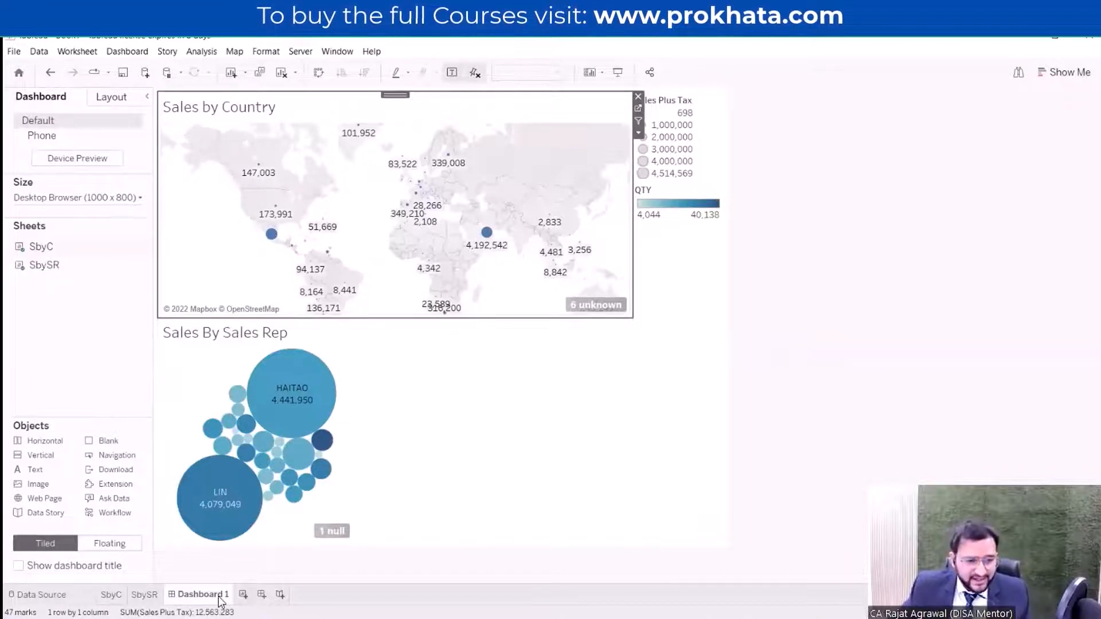
{"action": "key", "text": "ctrl+m"}
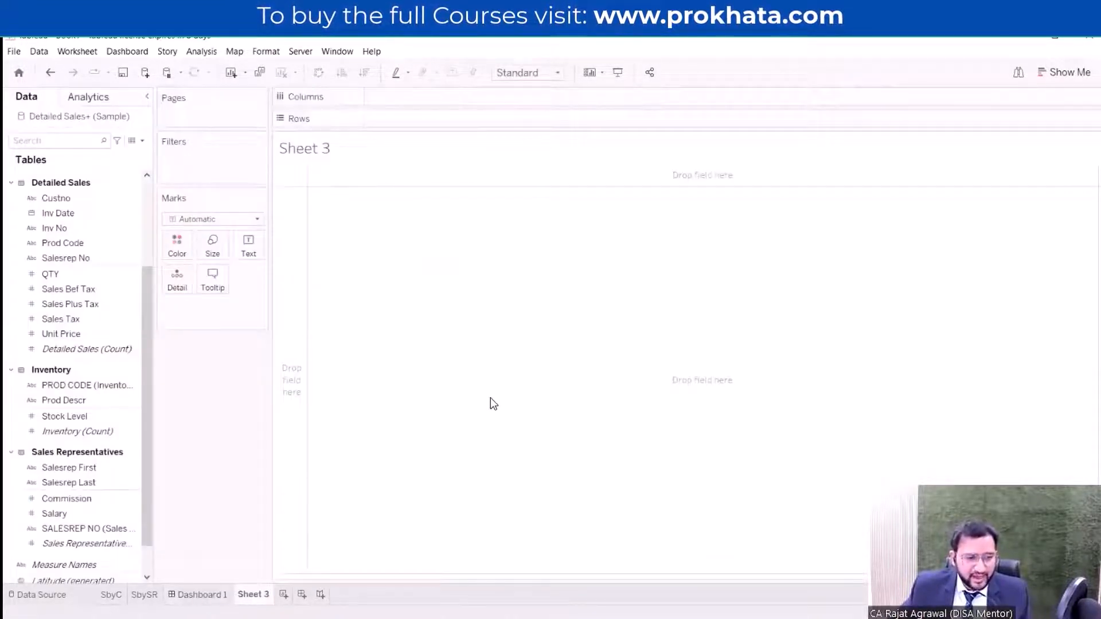
{"action": "left_click_drag", "start_coordinate": [256, 602], "coordinate": [242, 602]}
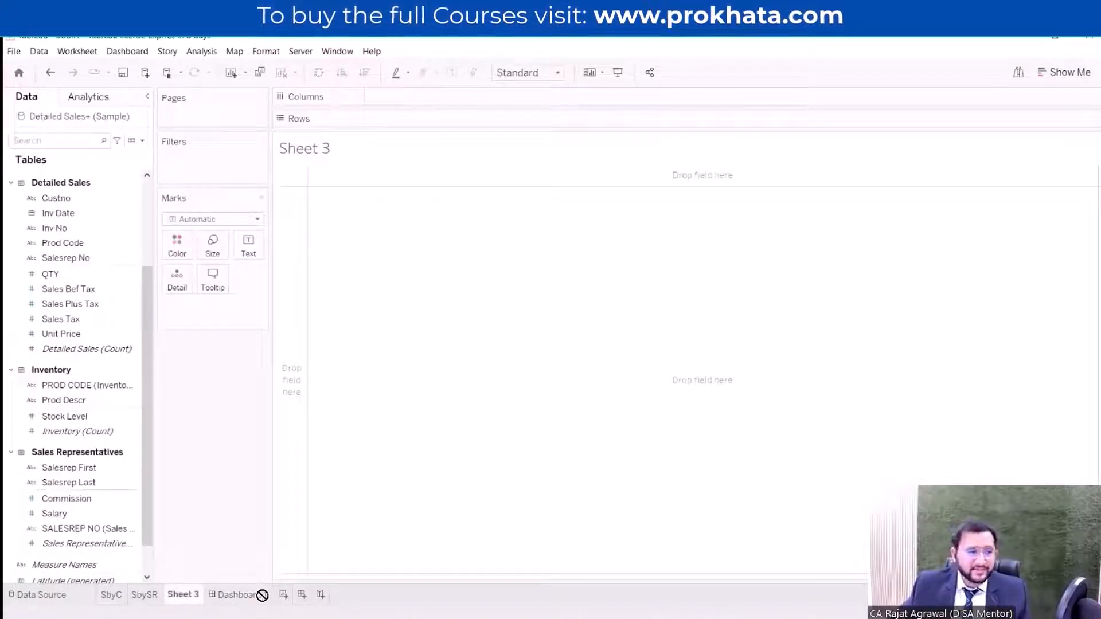
- Look through the Detailed Sales, Inventory and Sales Representatives fields for ones to use on Sheet 3
{"action": "scroll", "coordinate": [69, 253], "scroll_direction": "down", "scroll_amount": 2}
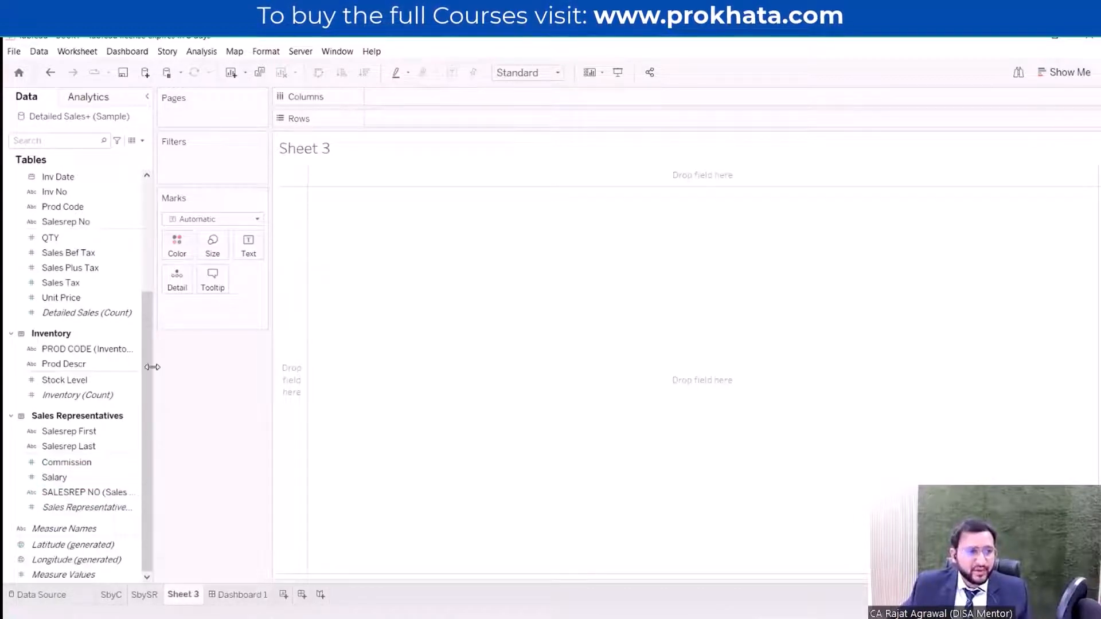
{"action": "scroll", "coordinate": [86, 384], "scroll_direction": "up", "scroll_amount": 2}
{"action": "scroll", "coordinate": [39, 450], "scroll_direction": "up", "scroll_amount": 8}
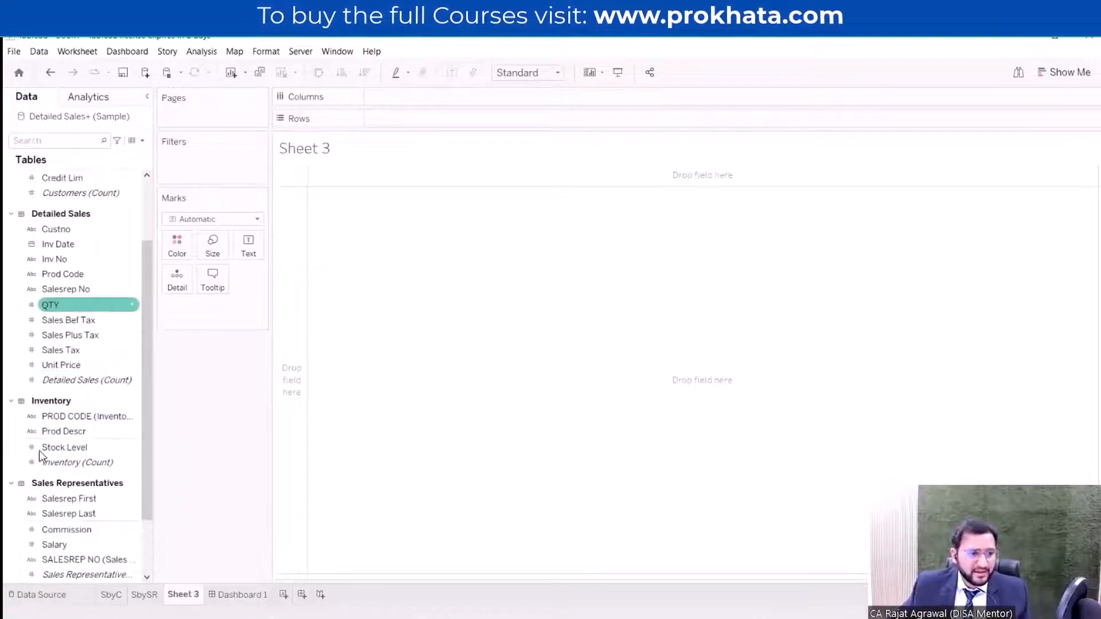
{"action": "scroll", "coordinate": [68, 474], "scroll_direction": "down", "scroll_amount": 7}
{"action": "key", "text": "Up"}
{"action": "key", "text": "Up"}
{"action": "key", "text": "Up"}
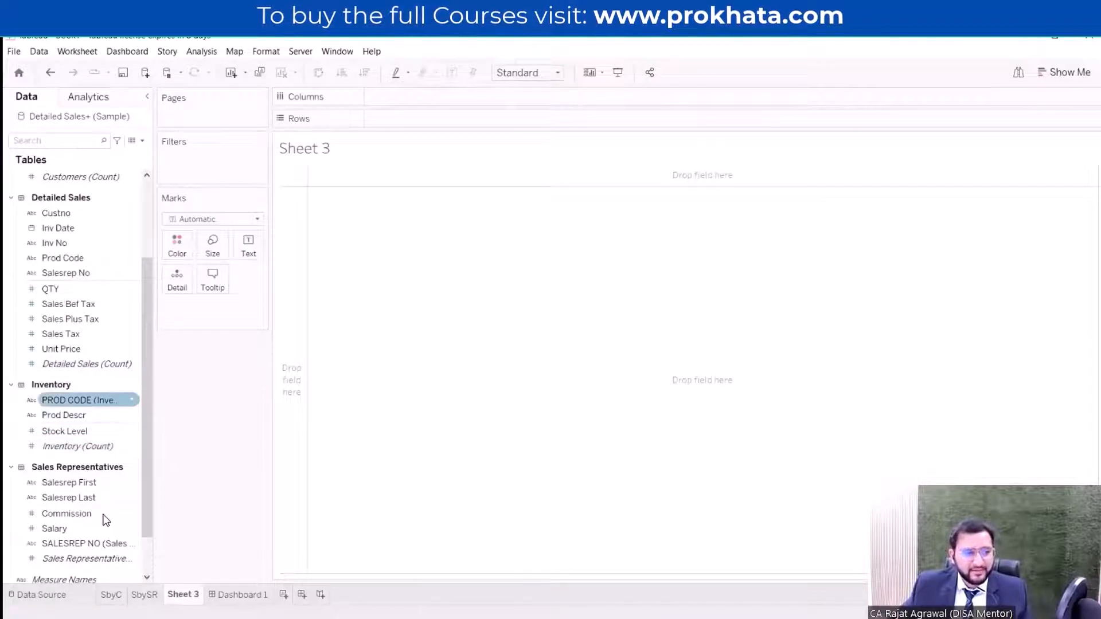
{"action": "key", "text": "Down"}
{"action": "key", "text": "Down"}
{"action": "key", "text": "Down"}
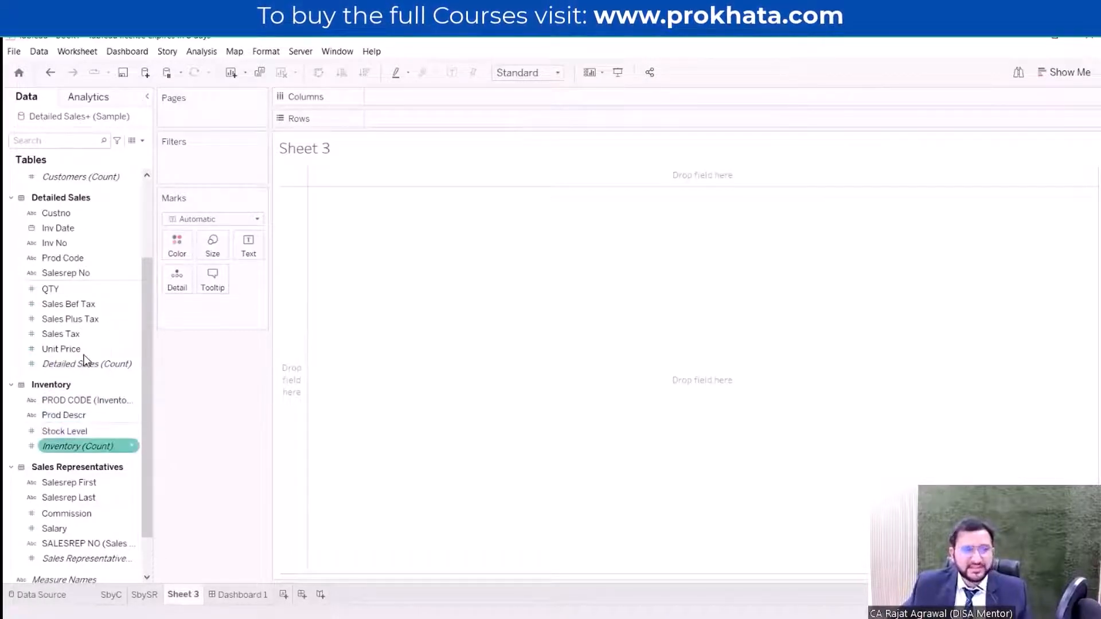
- Build a treemap on Sheet 3 showing Sales Plus Tax by Prod Descr
{"action": "double_click", "coordinate": [86, 414]}
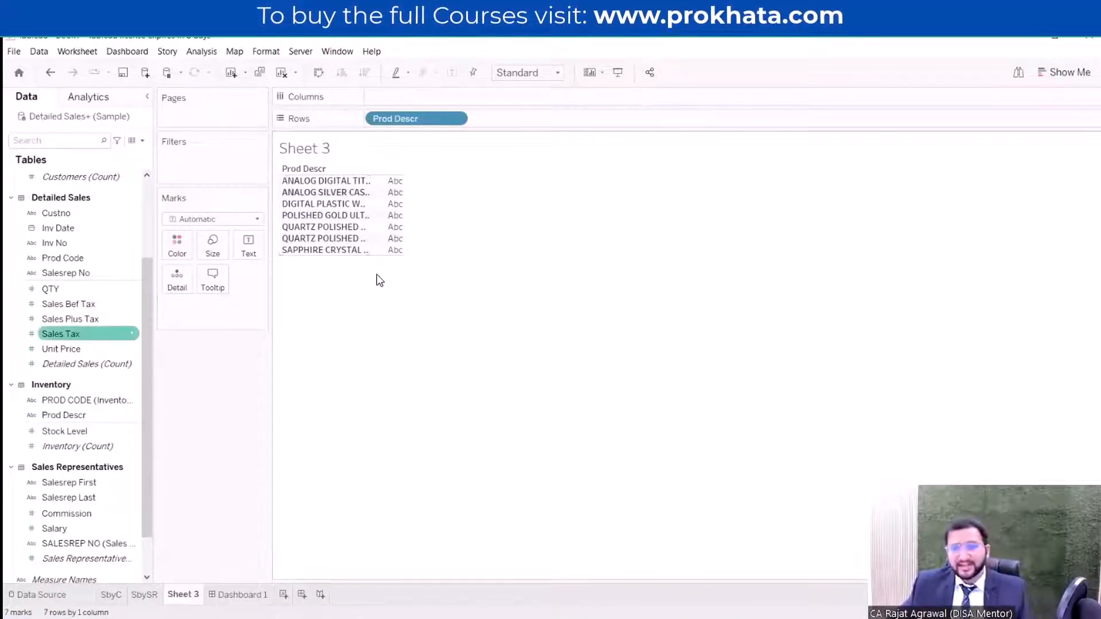
{"action": "left_click", "coordinate": [70, 319]}
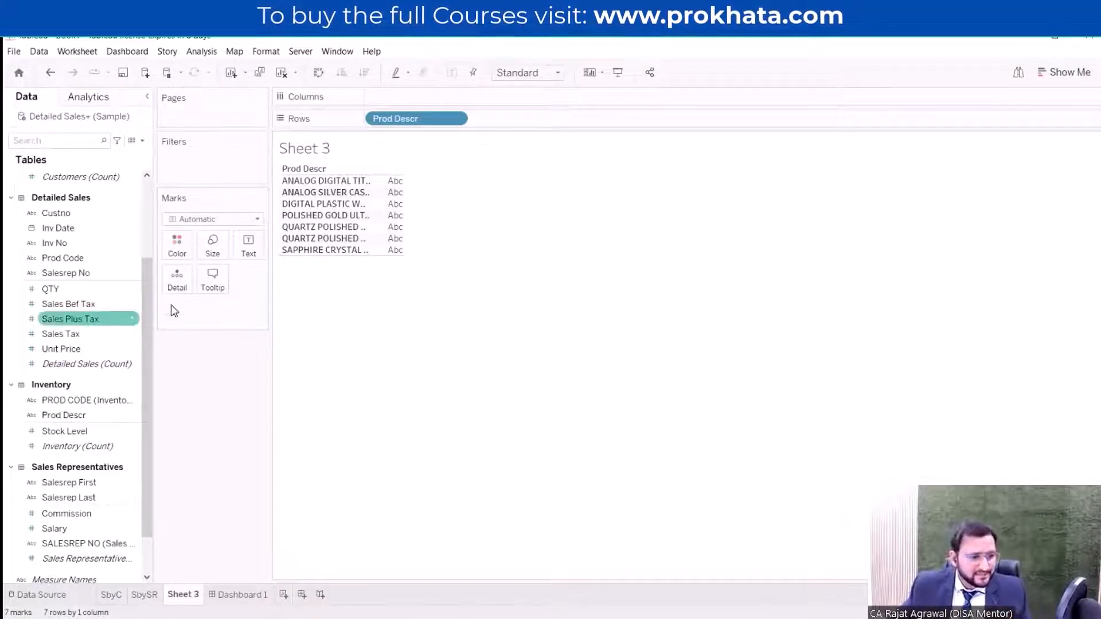
{"action": "double_click", "coordinate": [80, 320]}
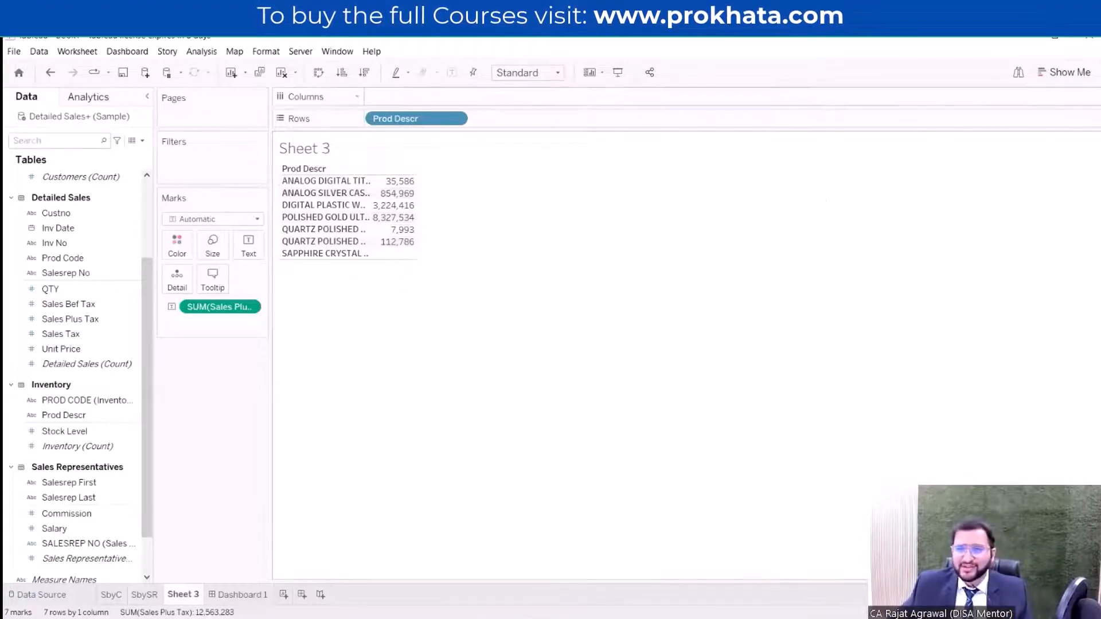
{"action": "left_click", "coordinate": [1064, 73]}
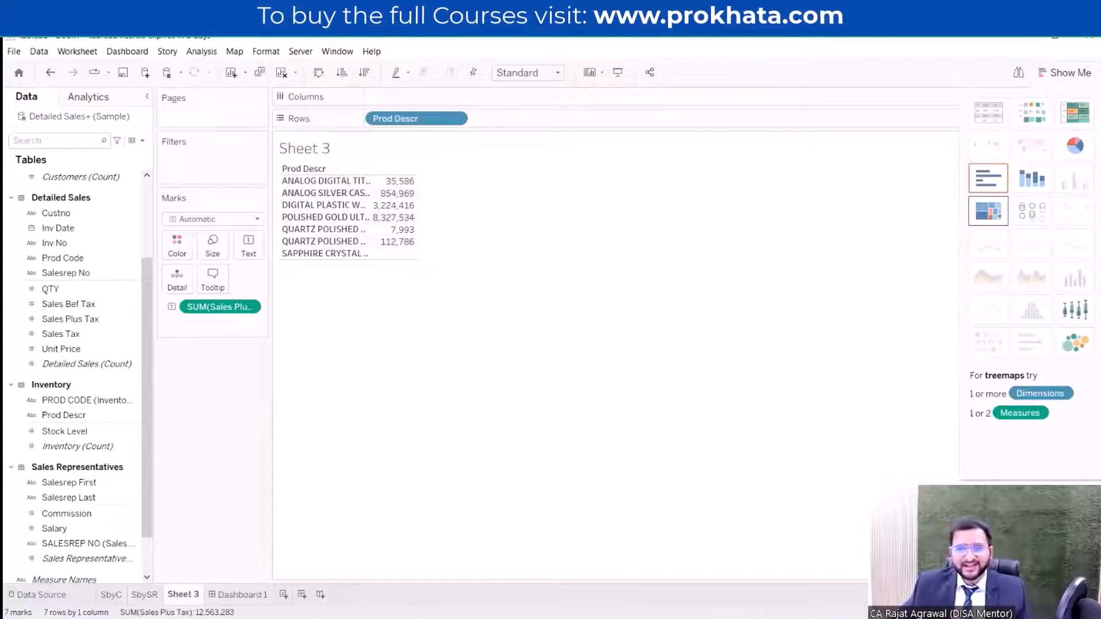
{"action": "left_click", "coordinate": [988, 211]}
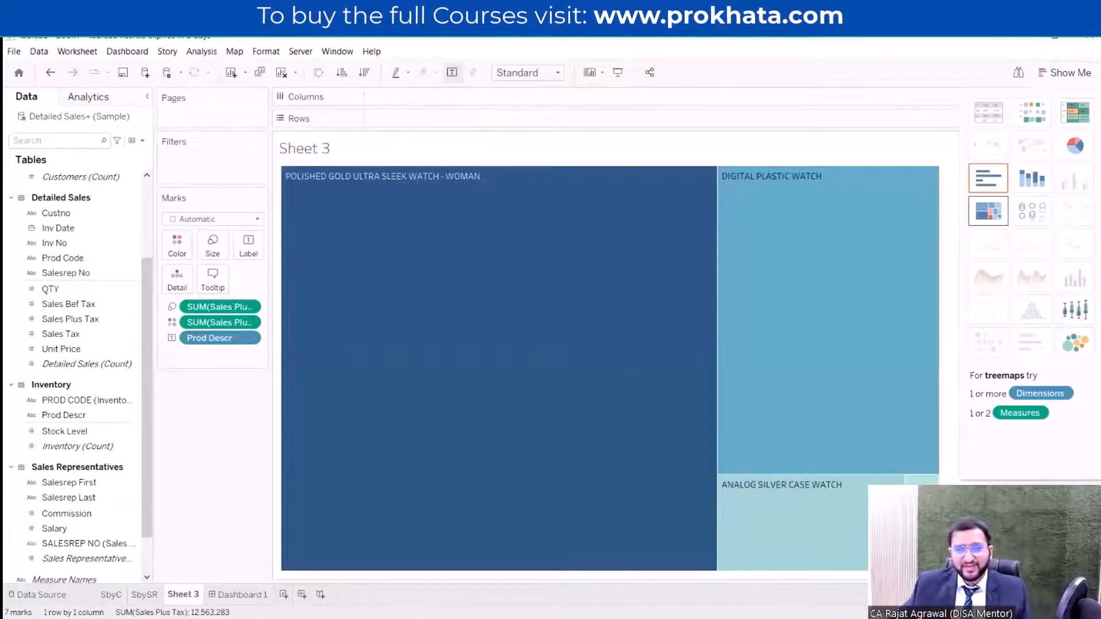
{"action": "mouse_move", "coordinate": [769, 344]}
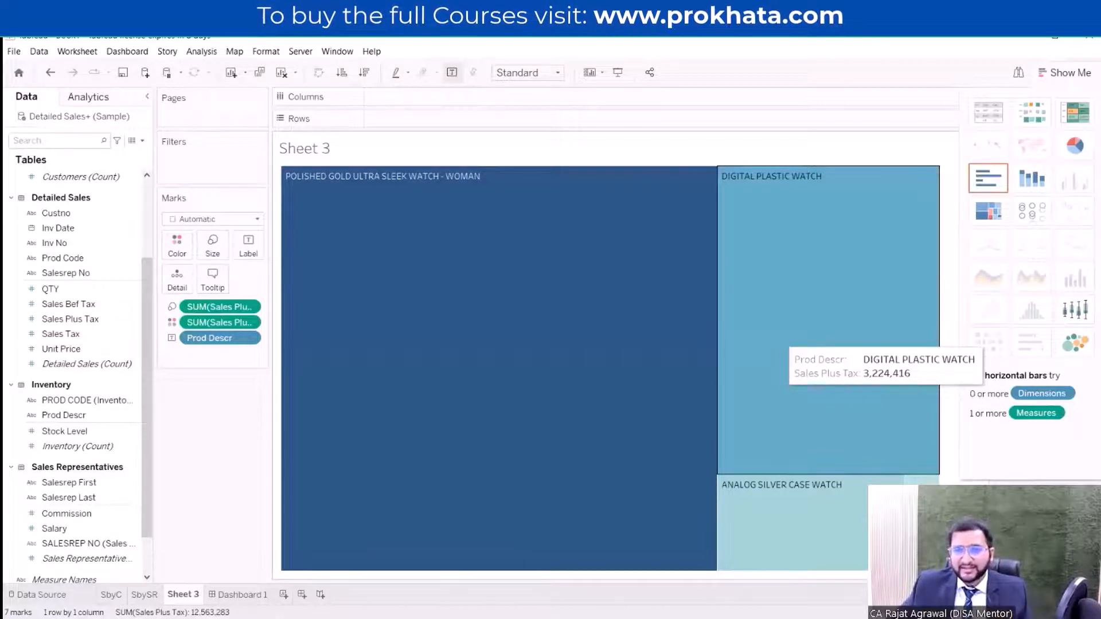
{"action": "left_click", "coordinate": [1065, 73]}
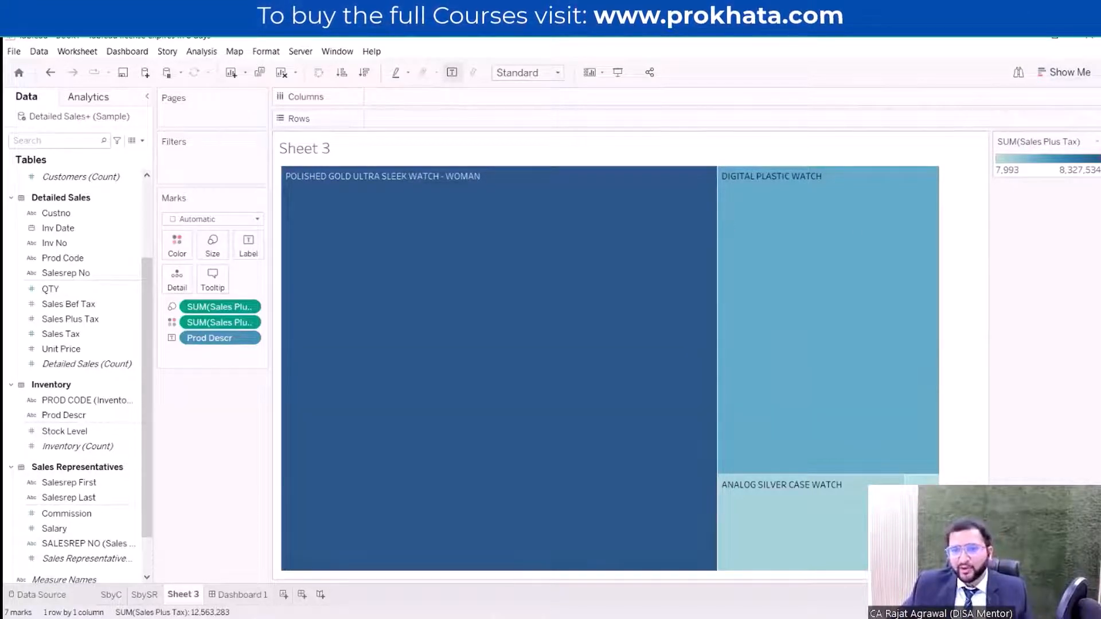
- Add Sales Plus Tax from Detailed Sales as a label on the treemap blocks
{"action": "mouse_move", "coordinate": [467, 235]}
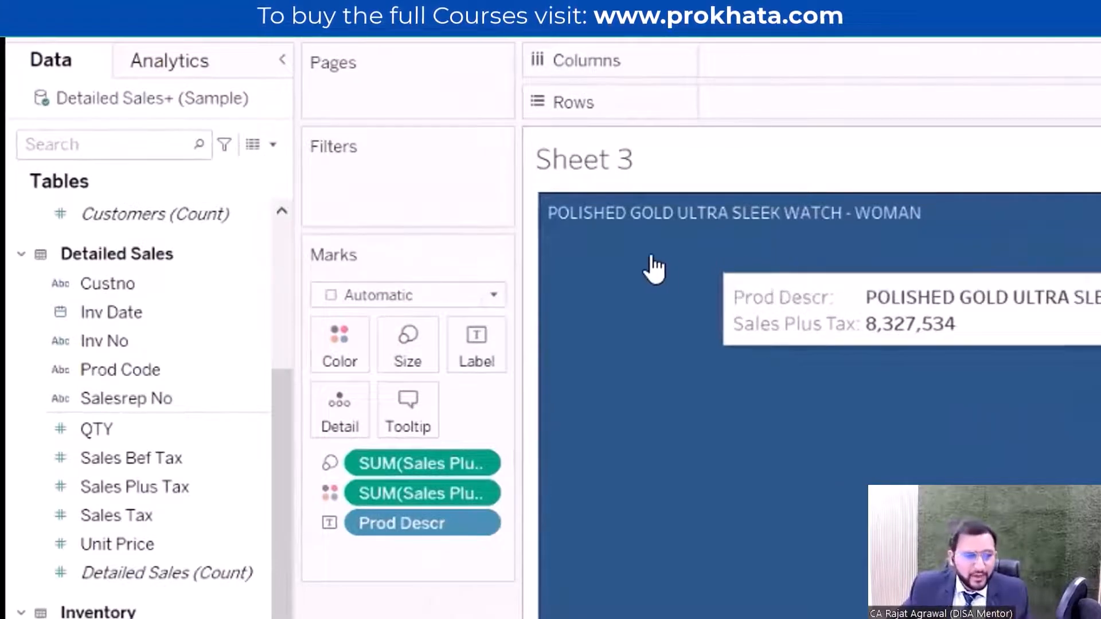
{"action": "left_click", "coordinate": [259, 457]}
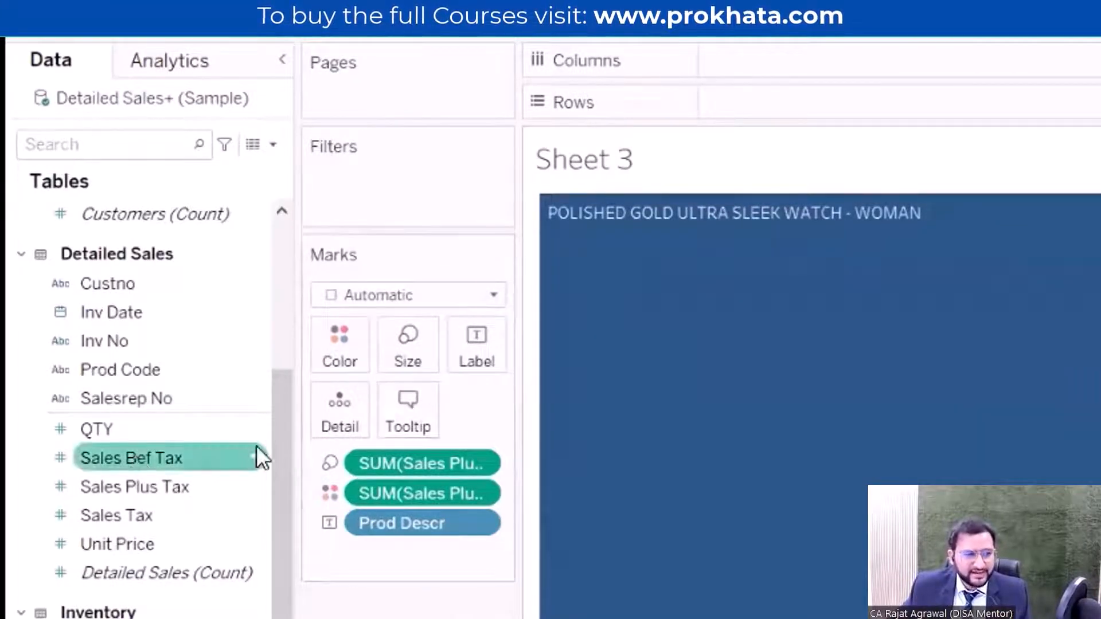
{"action": "left_click", "coordinate": [102, 491]}
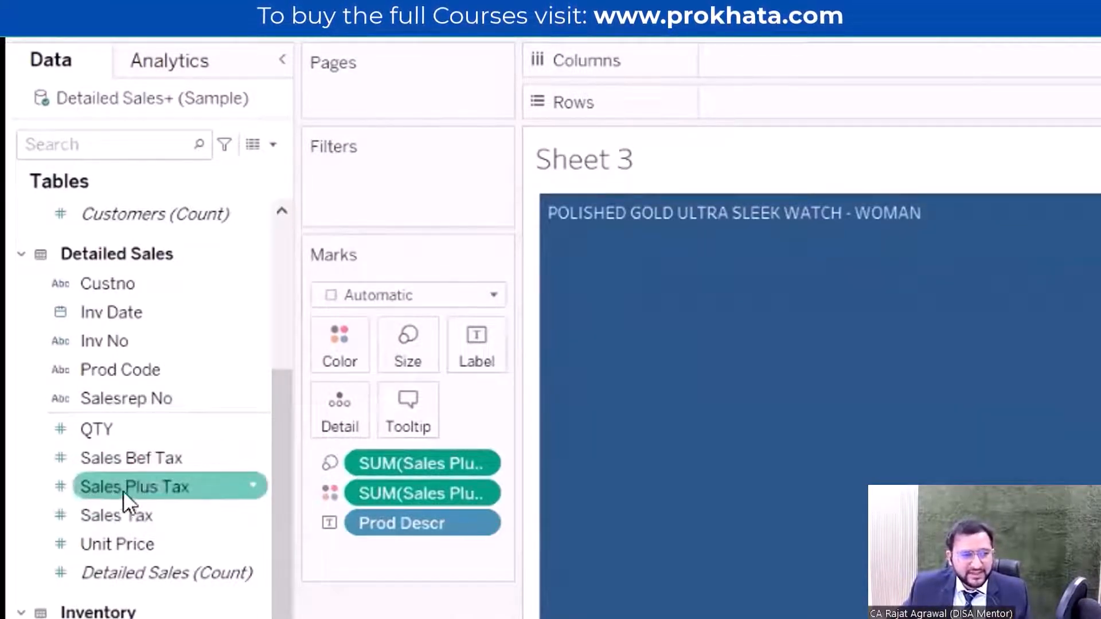
{"action": "left_click_drag", "start_coordinate": [96, 490], "coordinate": [482, 360]}
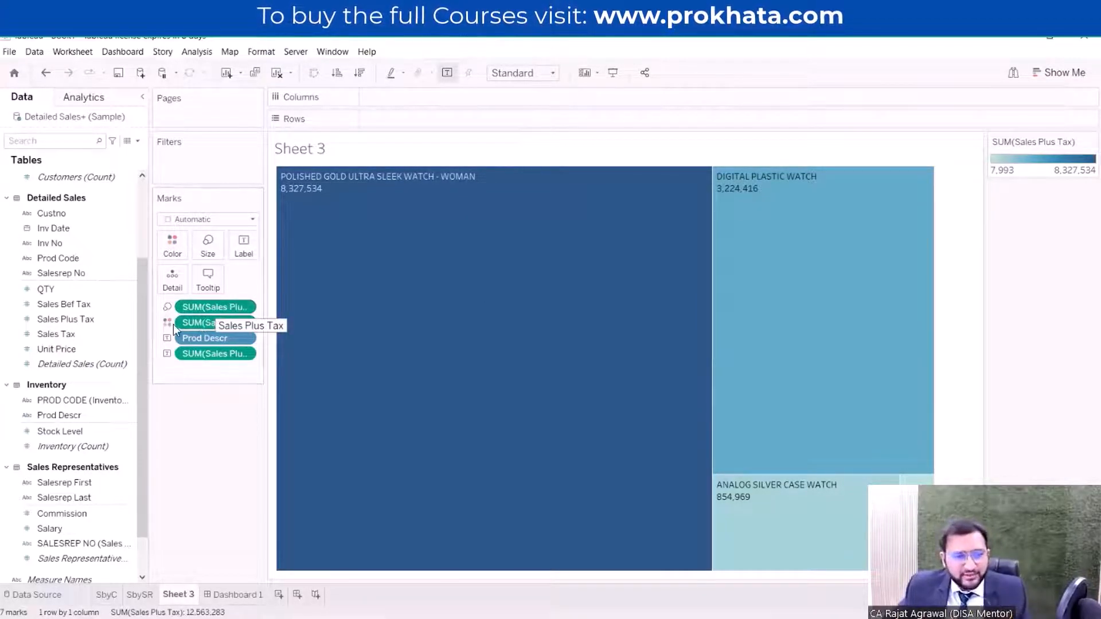
- Replace Sales Plus Tax with QTY as the field that colours the treemap
{"action": "left_click", "coordinate": [248, 323]}
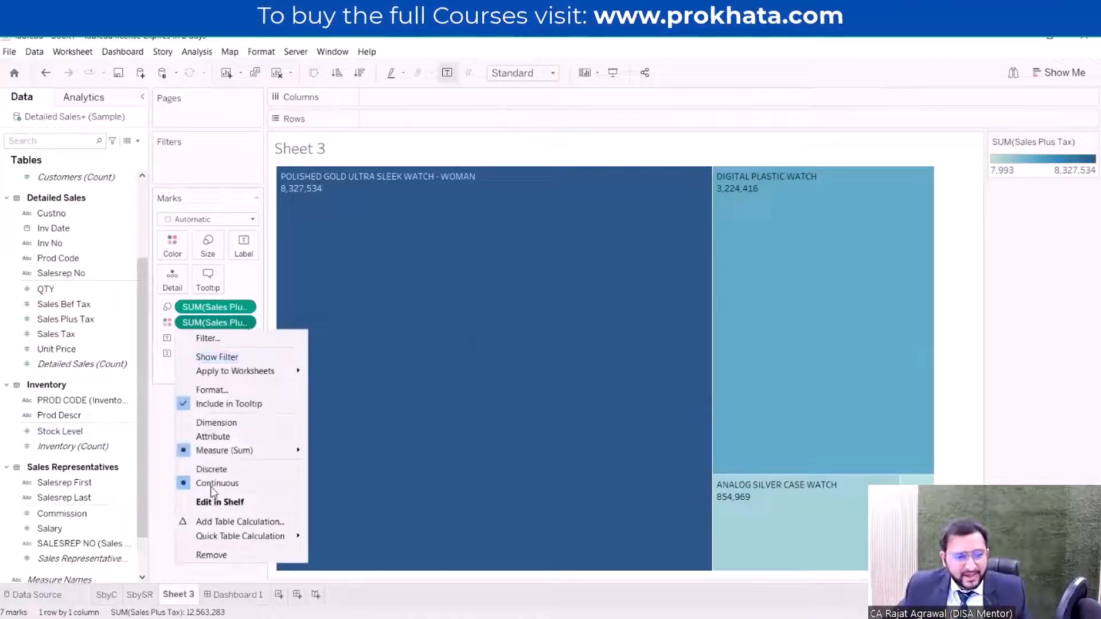
{"action": "left_click", "coordinate": [229, 556]}
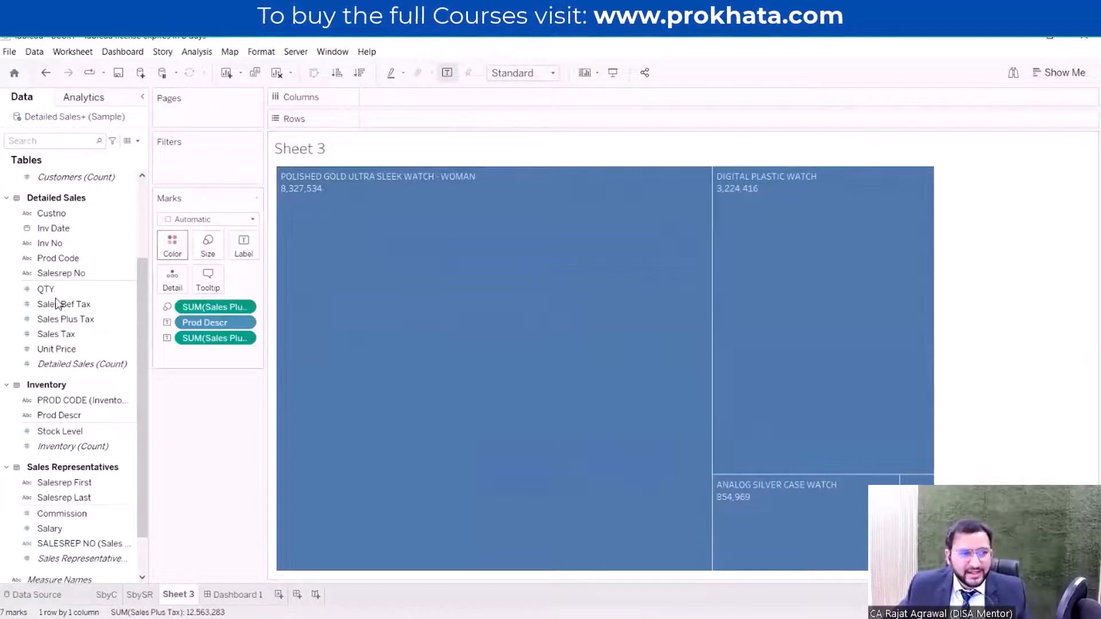
{"action": "left_click_drag", "start_coordinate": [50, 290], "coordinate": [175, 249]}
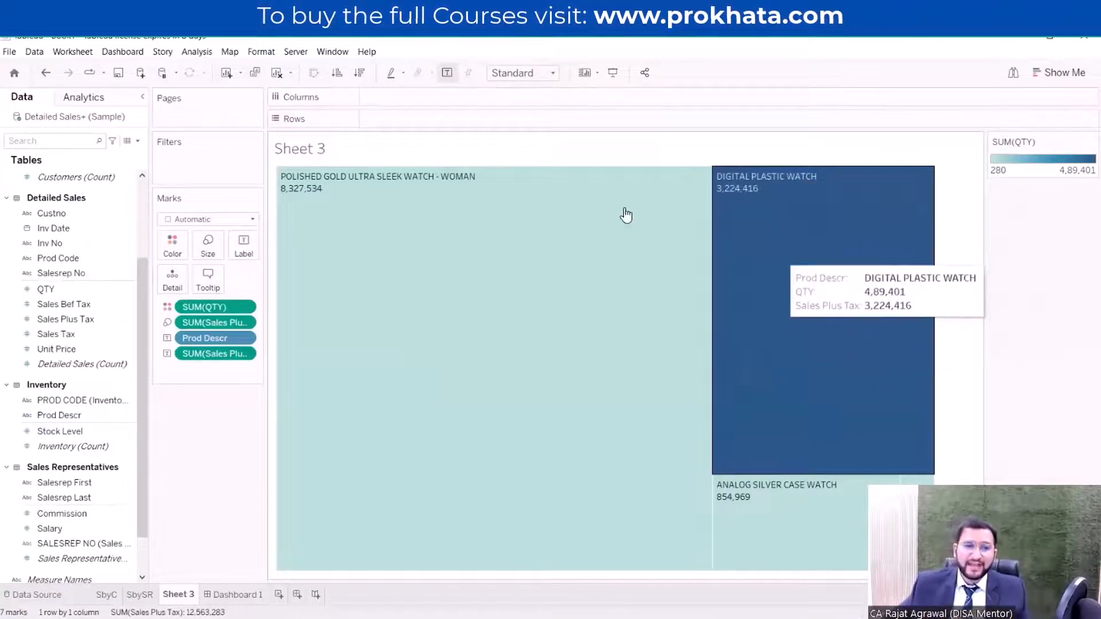
{"action": "mouse_move", "coordinate": [365, 237]}
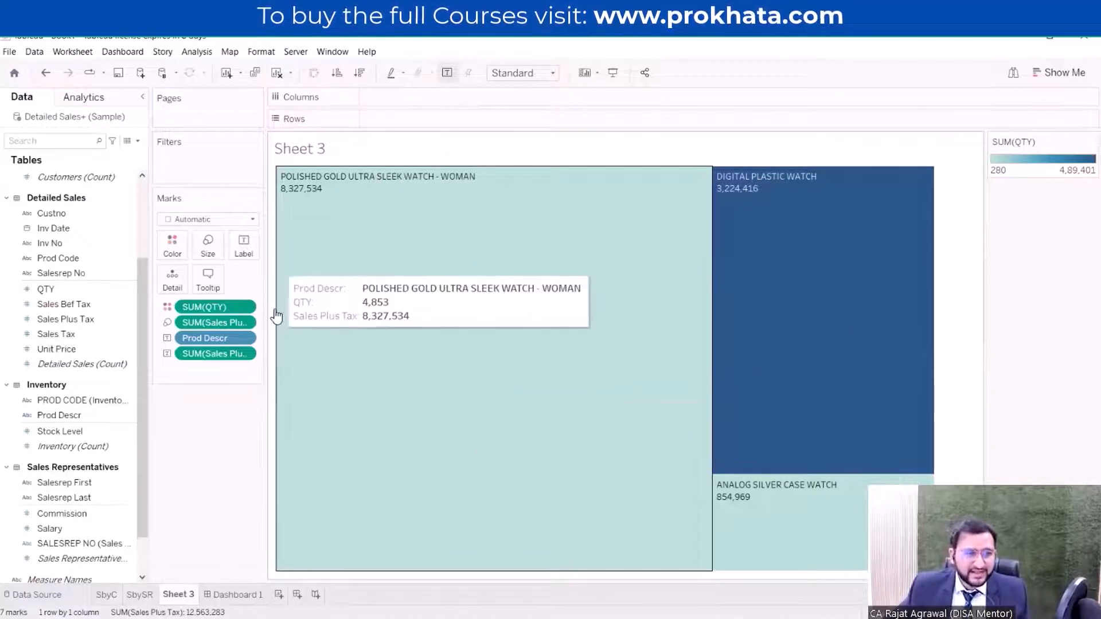
- Change the worksheet's displayed title to "Sales by Product Des."
{"action": "double_click", "coordinate": [314, 147]}
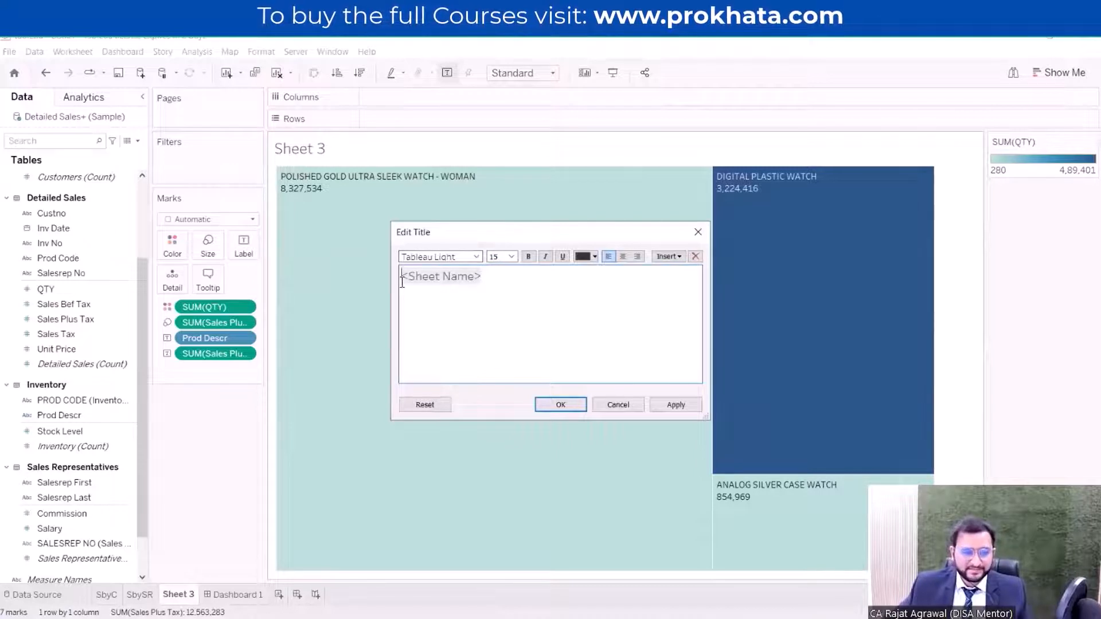
{"action": "key", "text": "ctrl+a"}
{"action": "type", "text": "Sa"}
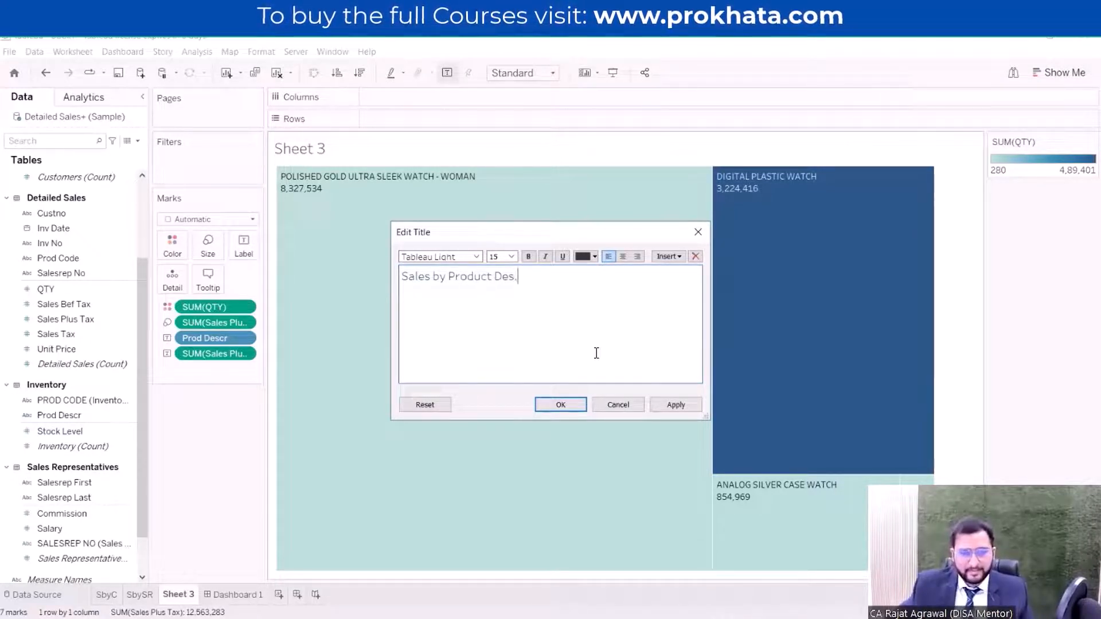
{"action": "left_click", "coordinate": [675, 406]}
{"action": "left_click", "coordinate": [583, 408]}
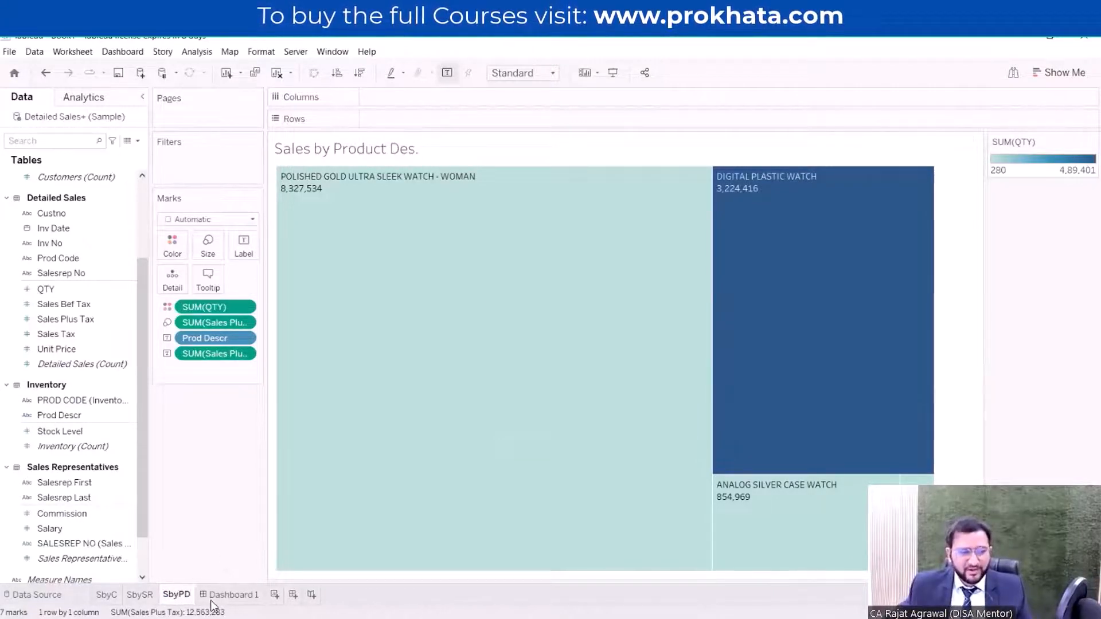
- Add SbyPD to Dashboard 1 and place it beside Sales By Sales Rep, below the Sales by Country map
{"action": "left_click", "coordinate": [230, 594]}
{"action": "left_click_drag", "start_coordinate": [40, 283], "coordinate": [384, 206]}
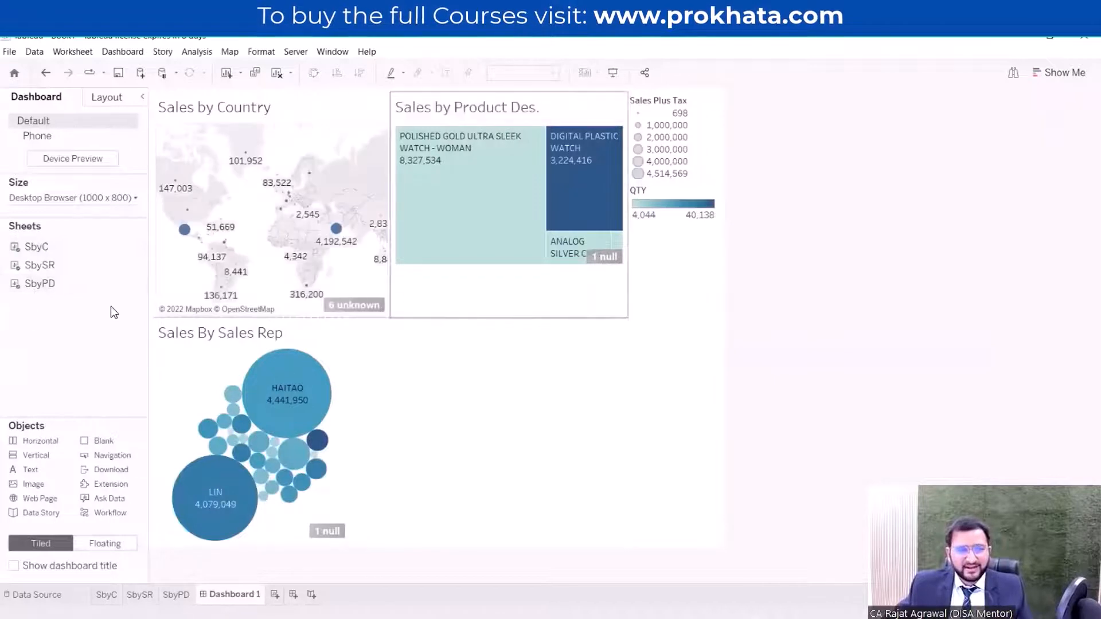
{"action": "left_click", "coordinate": [539, 105]}
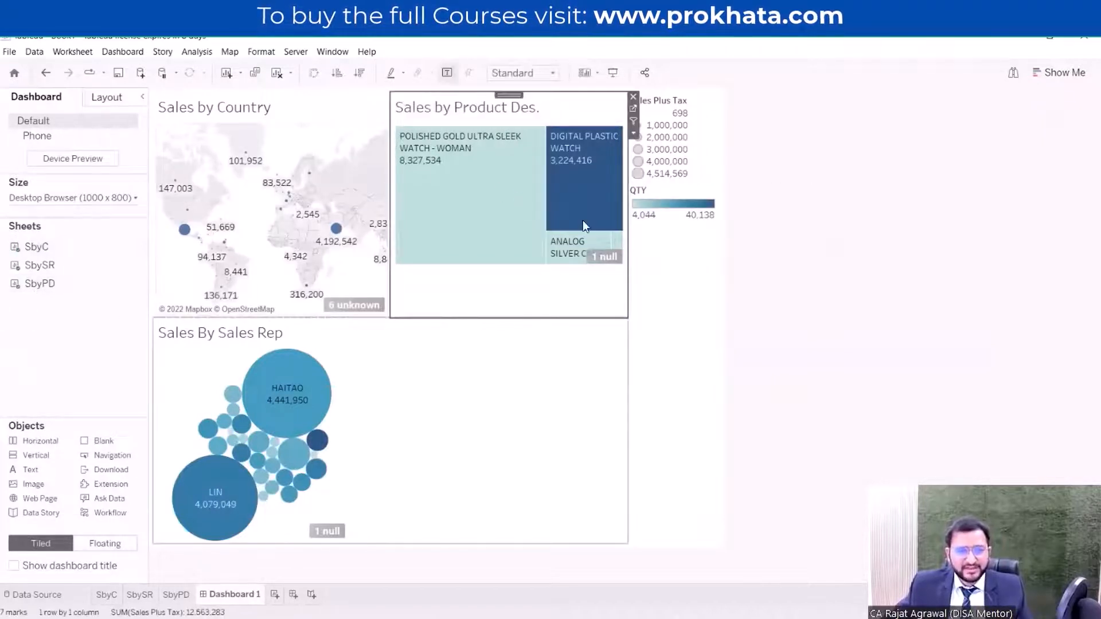
{"action": "mouse_move", "coordinate": [508, 95]}
{"action": "left_mouse_down"}
{"action": "mouse_move", "coordinate": [528, 130]}
{"action": "mouse_move", "coordinate": [511, 103]}
{"action": "mouse_move", "coordinate": [570, 342]}
{"action": "left_mouse_up"}
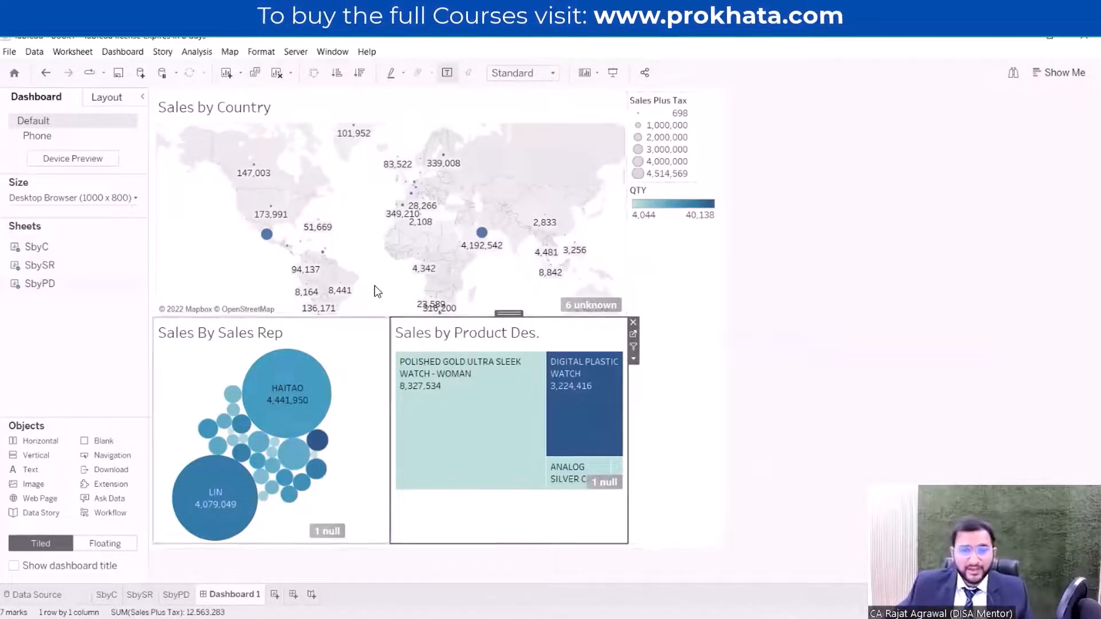
- Set the Sales by Country map and the Sales by Product Des. treemap to be used as filters on the dashboard
{"action": "mouse_move", "coordinate": [486, 235]}
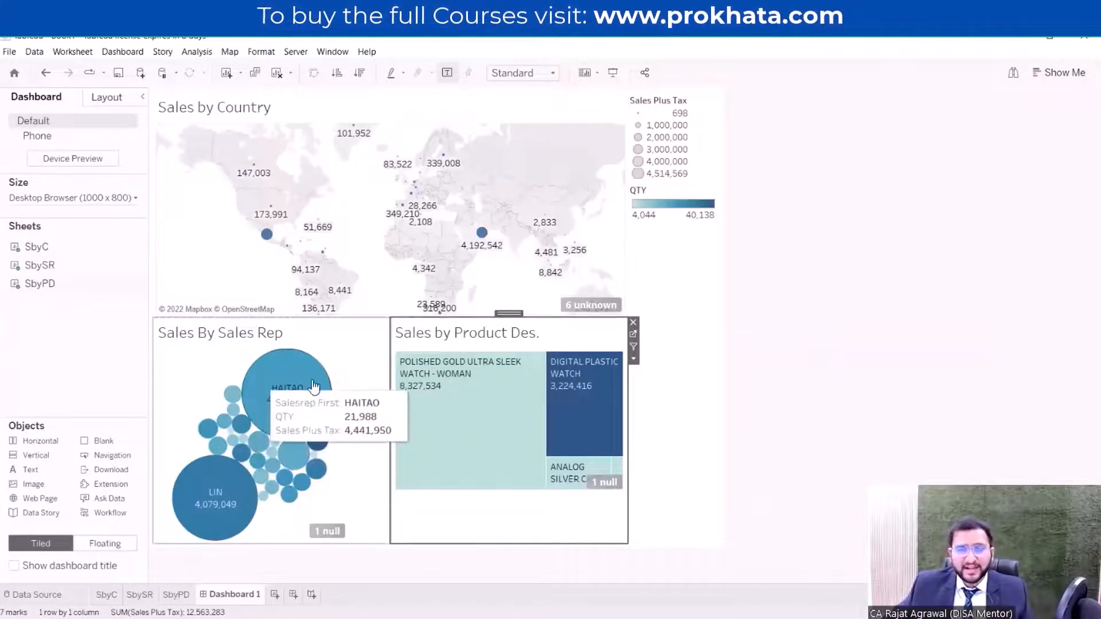
{"action": "mouse_move", "coordinate": [275, 408]}
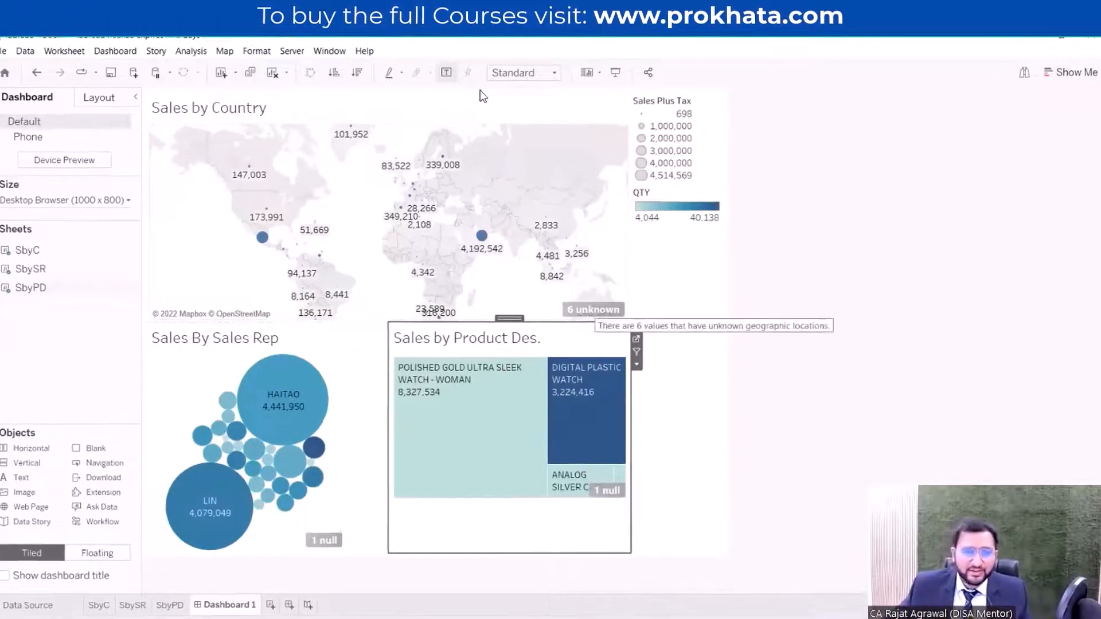
{"action": "left_click", "coordinate": [528, 130]}
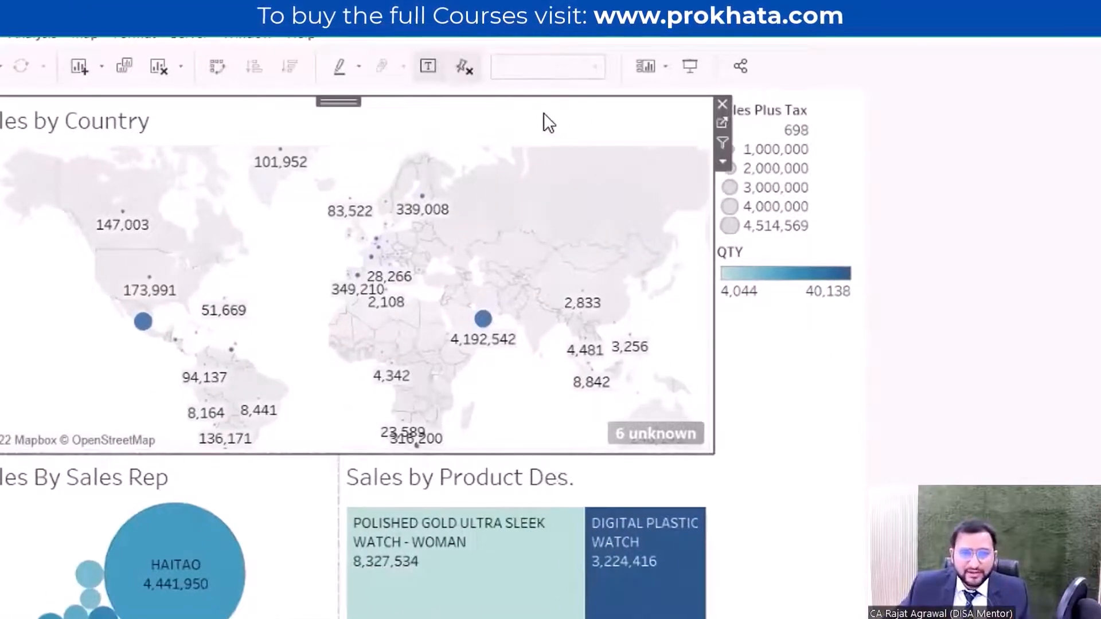
{"action": "left_click", "coordinate": [721, 140]}
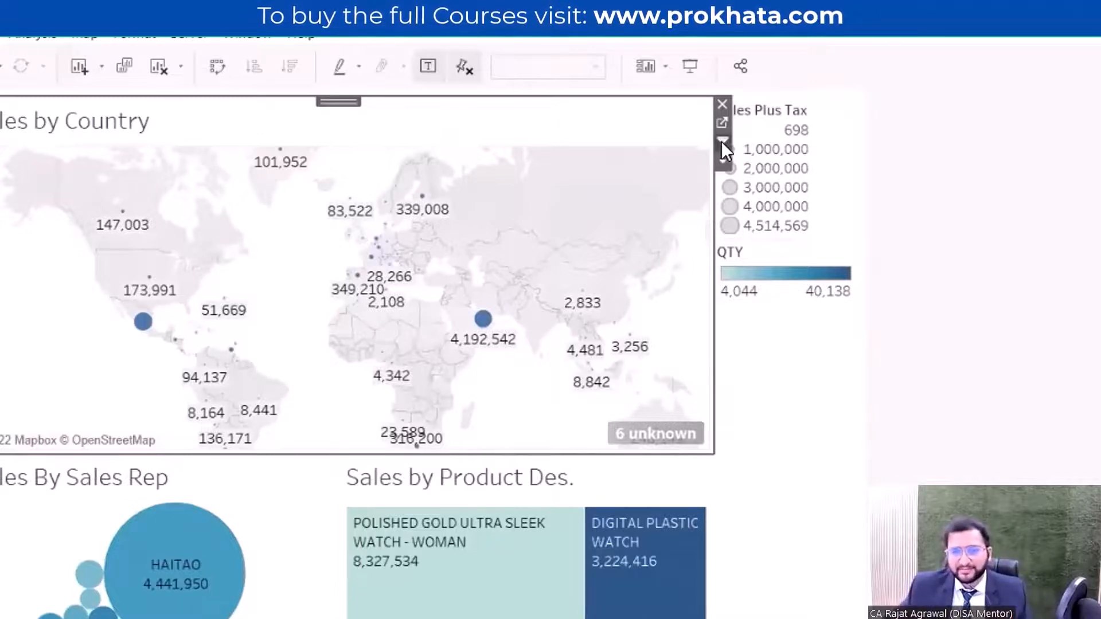
{"action": "left_click", "coordinate": [295, 474]}
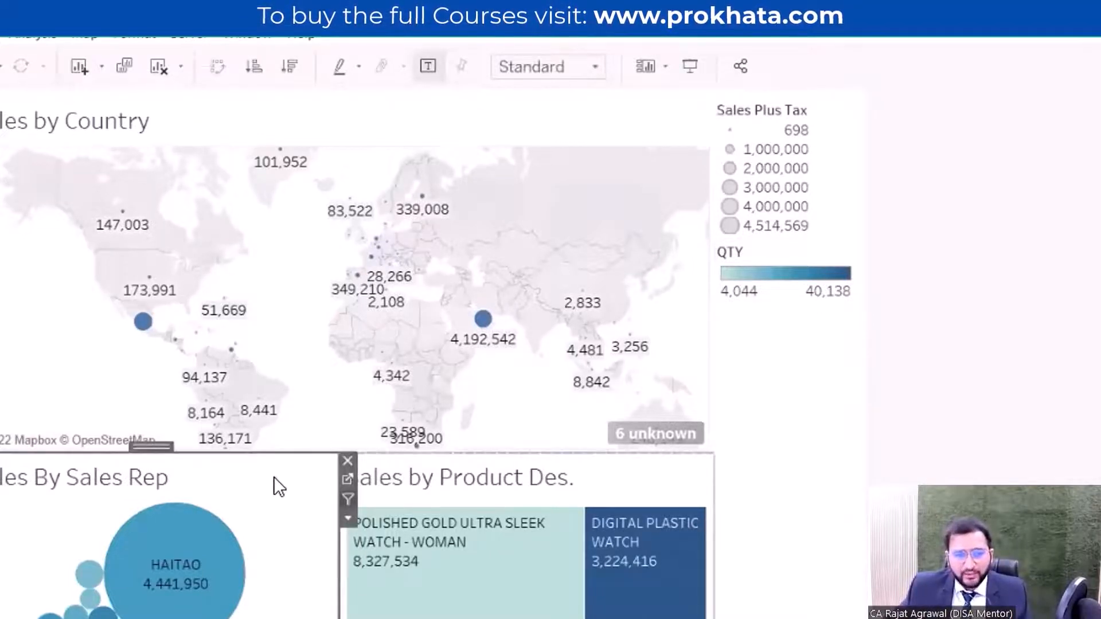
{"action": "left_click", "coordinate": [613, 485]}
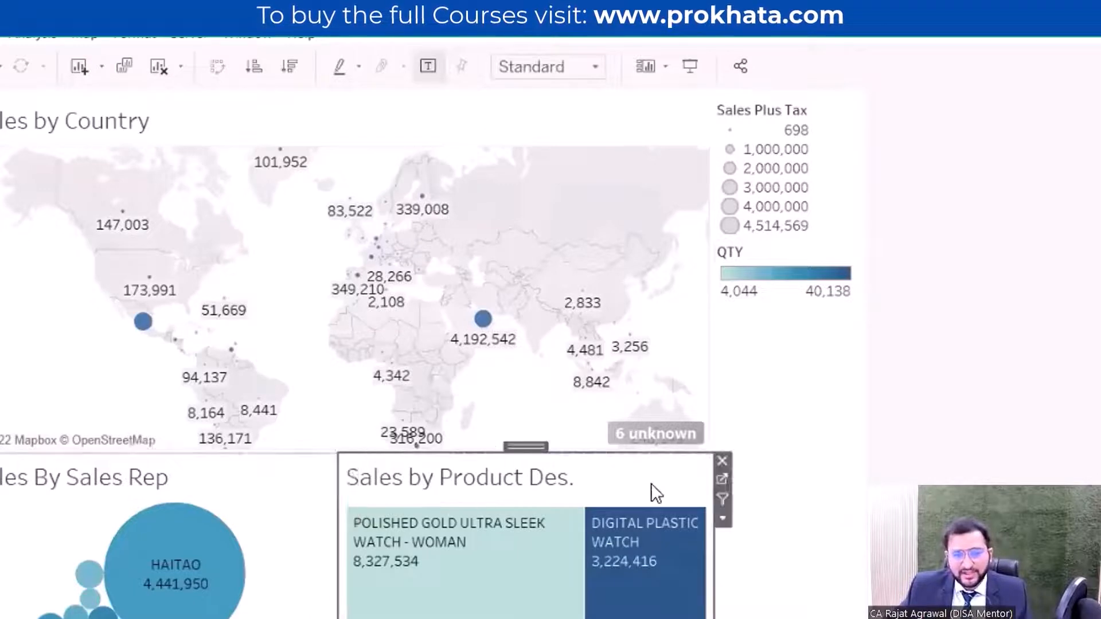
{"action": "left_click", "coordinate": [721, 500]}
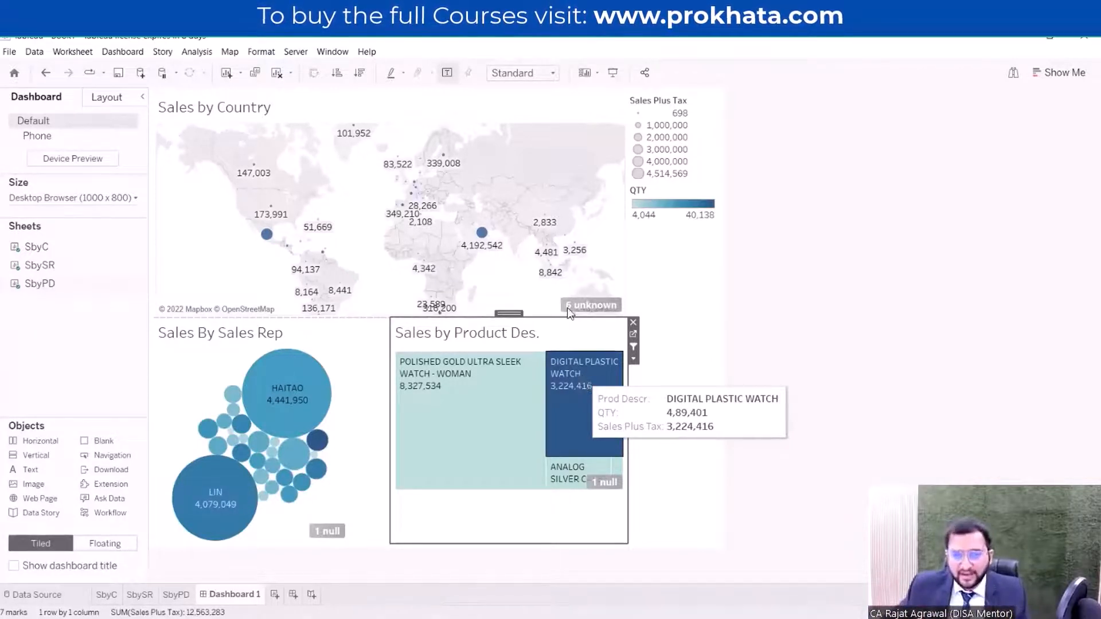
{"action": "left_click", "coordinate": [586, 97]}
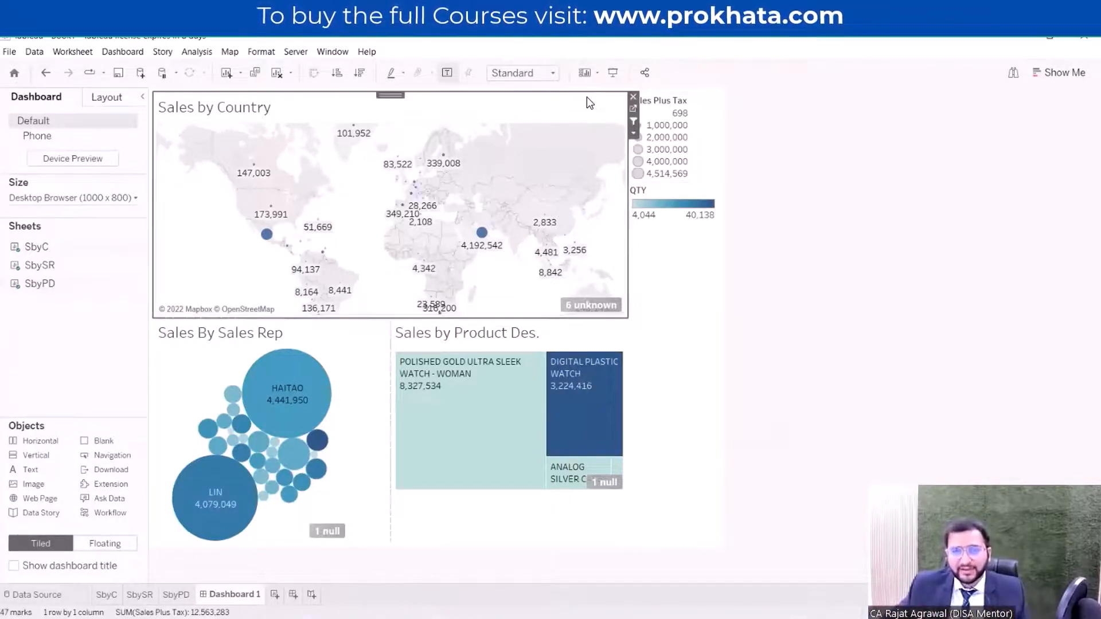
{"action": "left_click", "coordinate": [881, 161]}
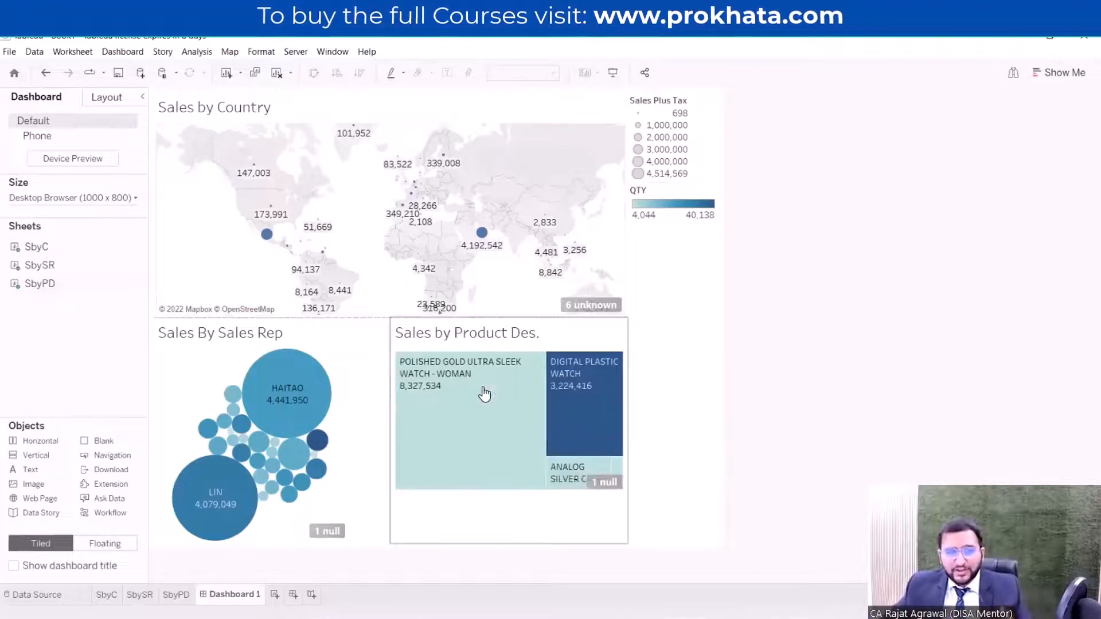
- Test the dashboard filtering with the U.A.E. map mark and the POLISHED GOLD ULTRA SLEEK WATCH - WOMAN block, clearing each selection
{"action": "left_click", "coordinate": [481, 232]}
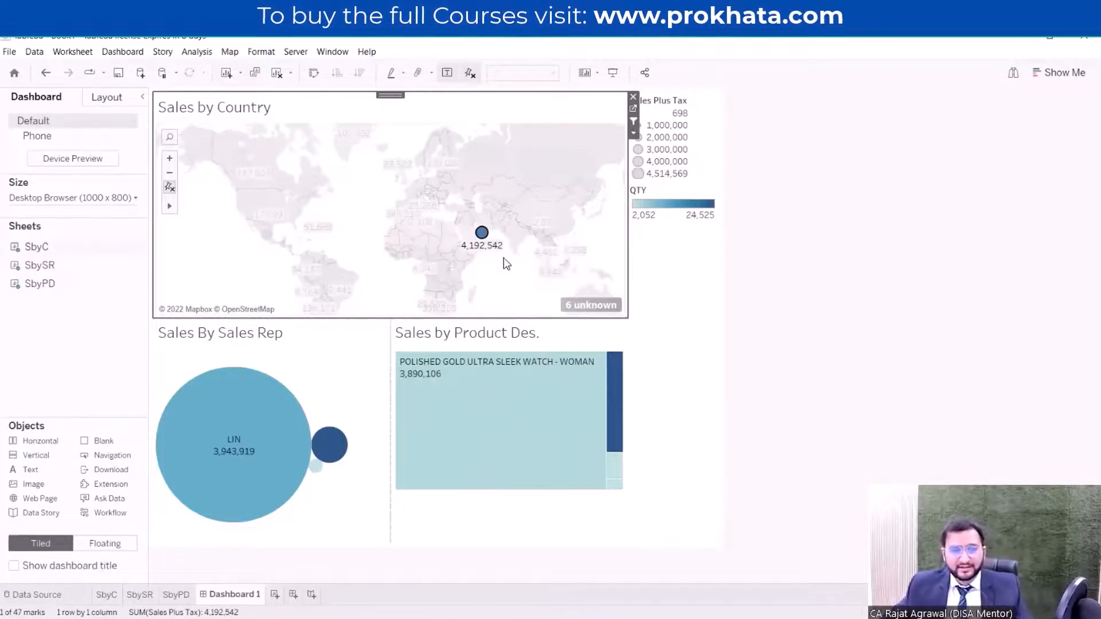
{"action": "left_click", "coordinate": [482, 233]}
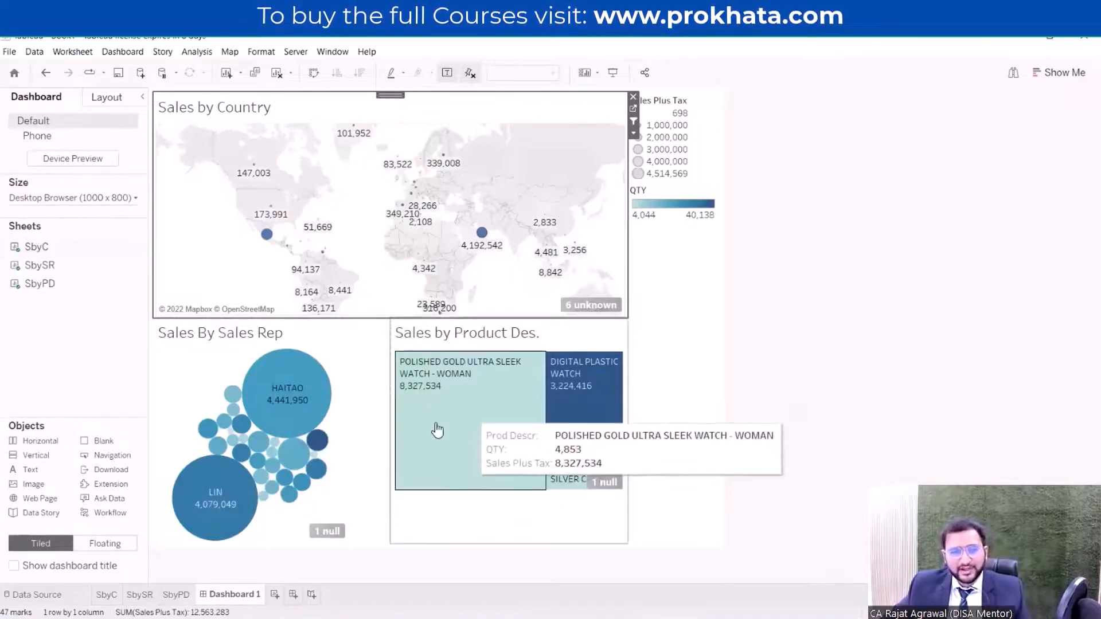
{"action": "left_click", "coordinate": [475, 411]}
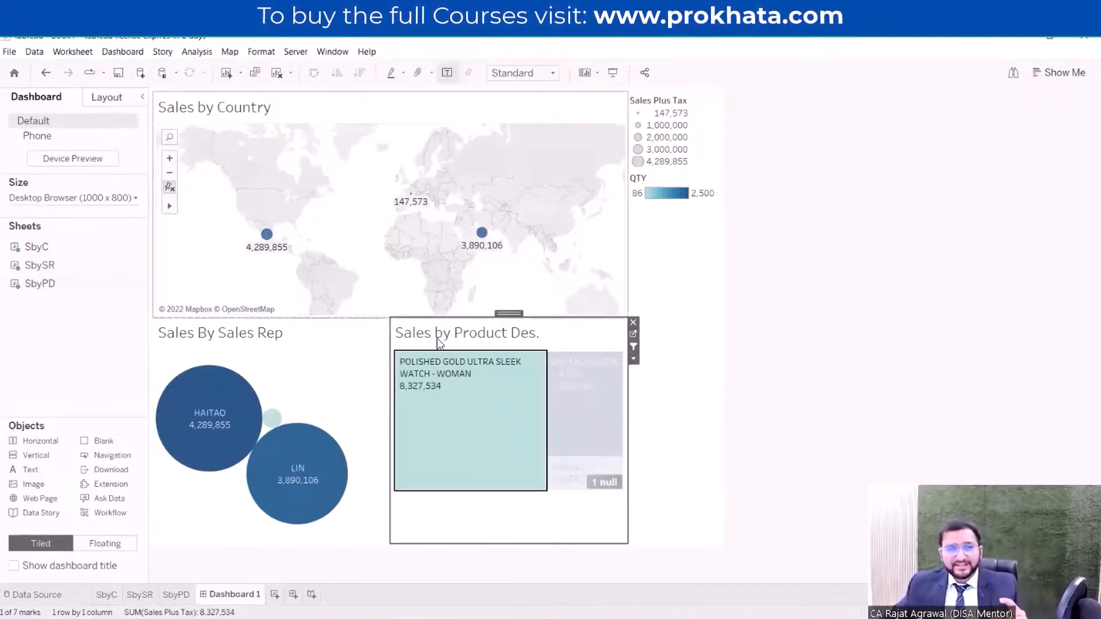
{"action": "mouse_move", "coordinate": [264, 237]}
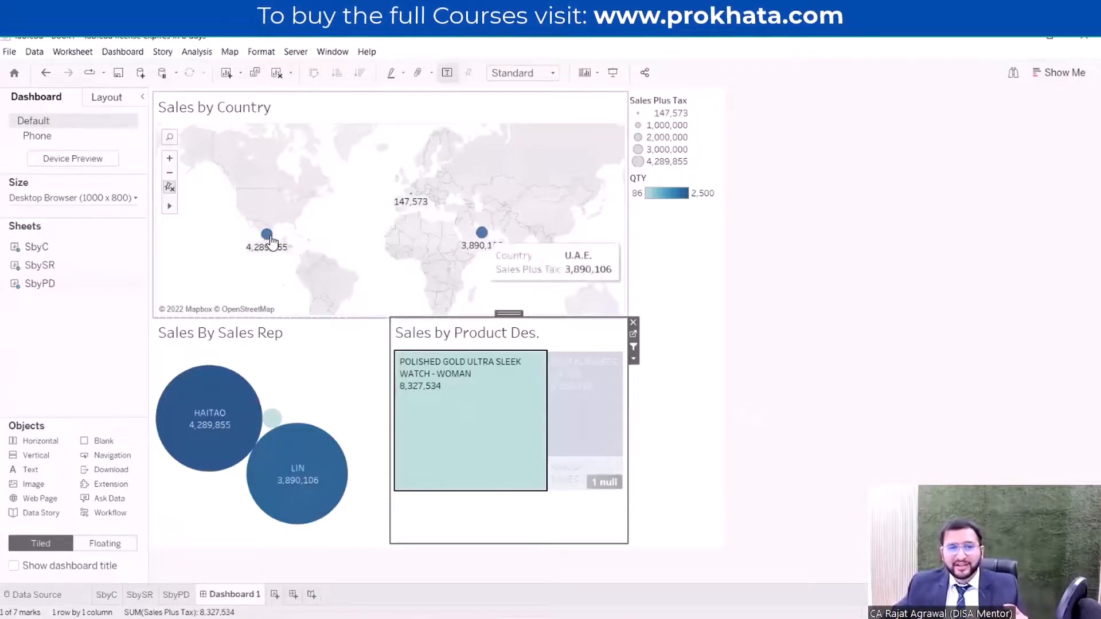
{"action": "mouse_move", "coordinate": [409, 206]}
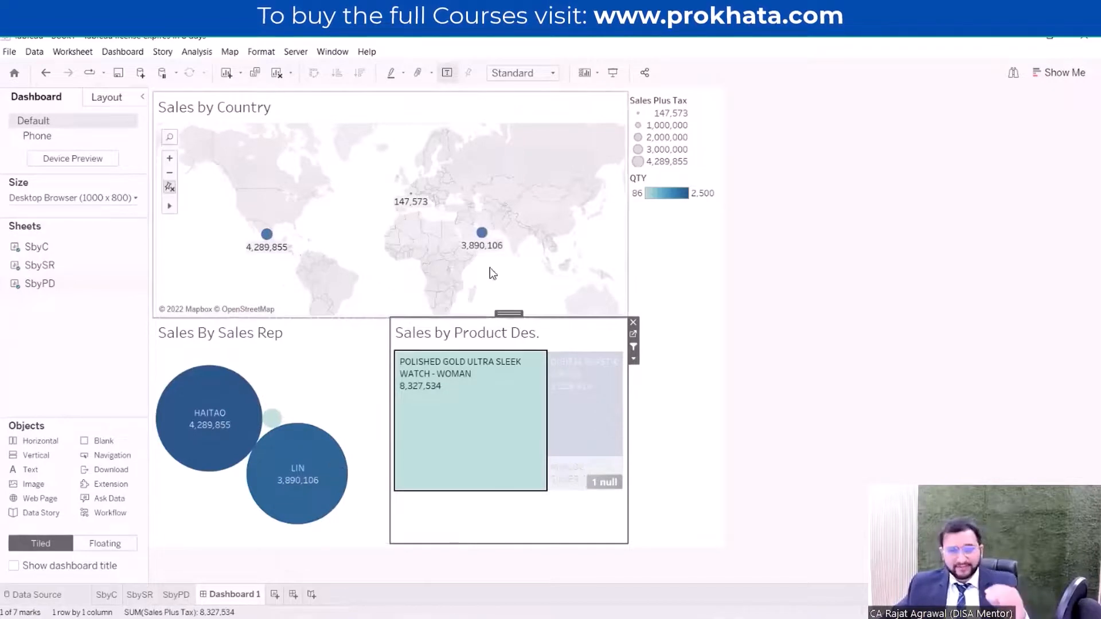
{"action": "mouse_move", "coordinate": [291, 529]}
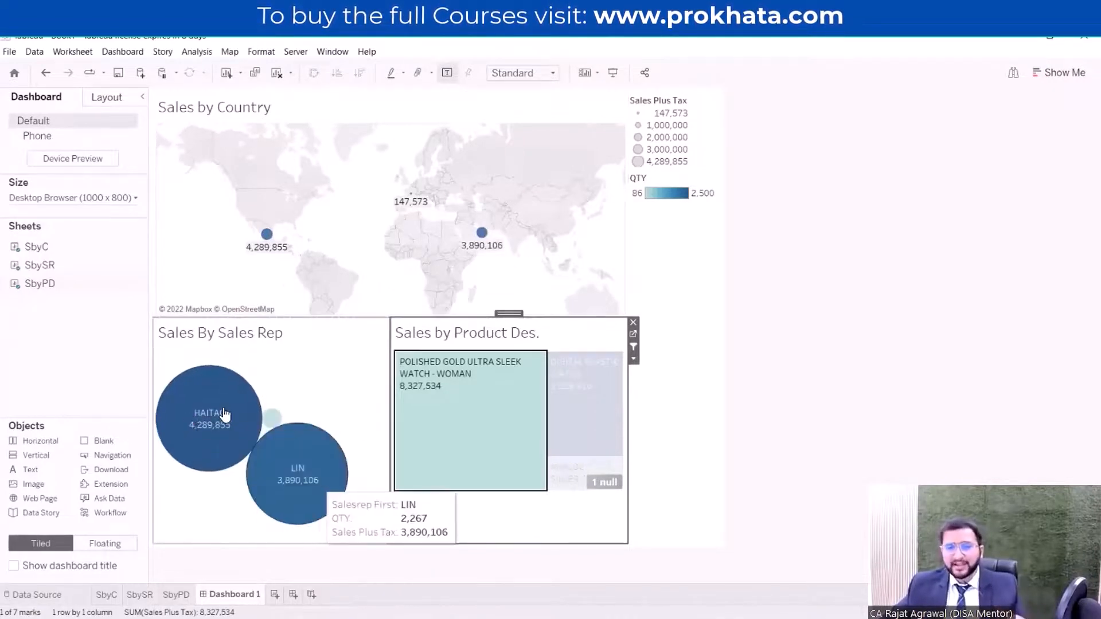
{"action": "mouse_move", "coordinate": [398, 485]}
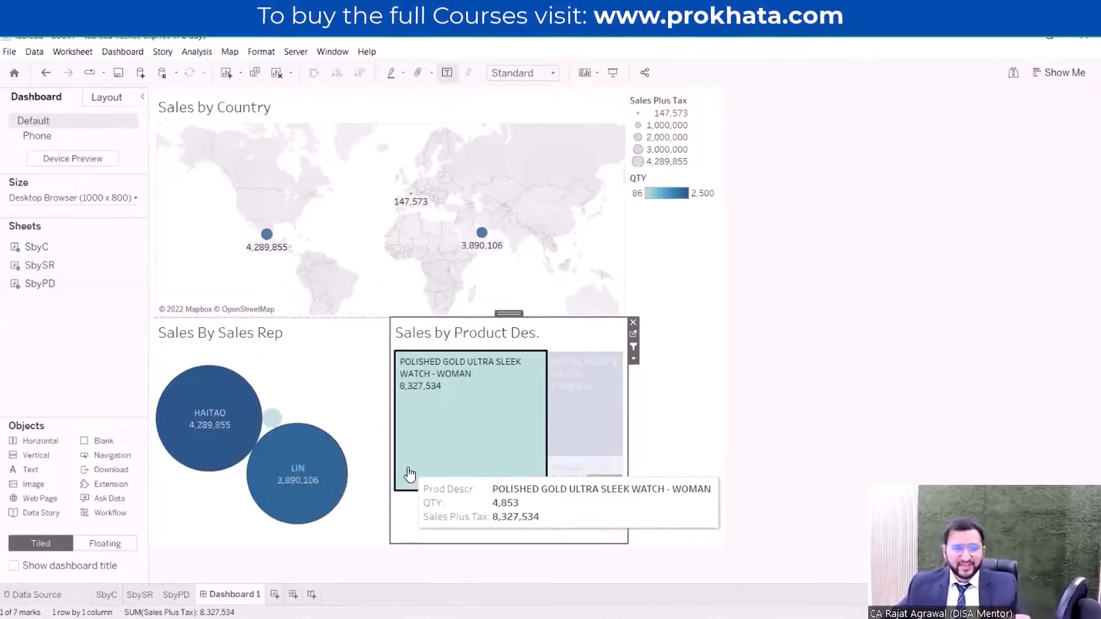
{"action": "left_click", "coordinate": [590, 374]}
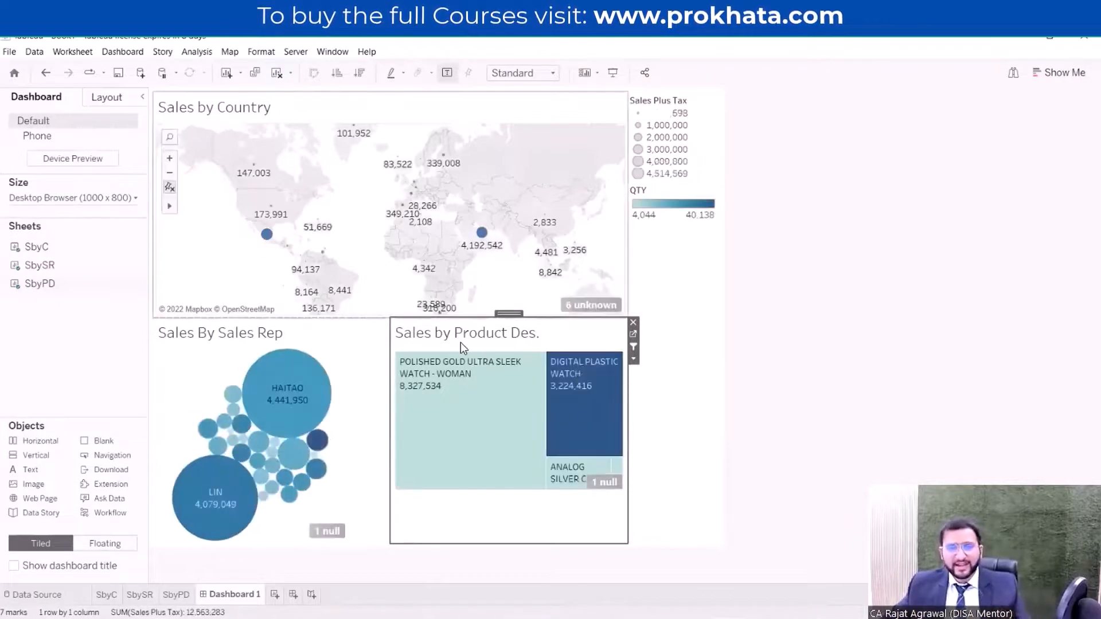